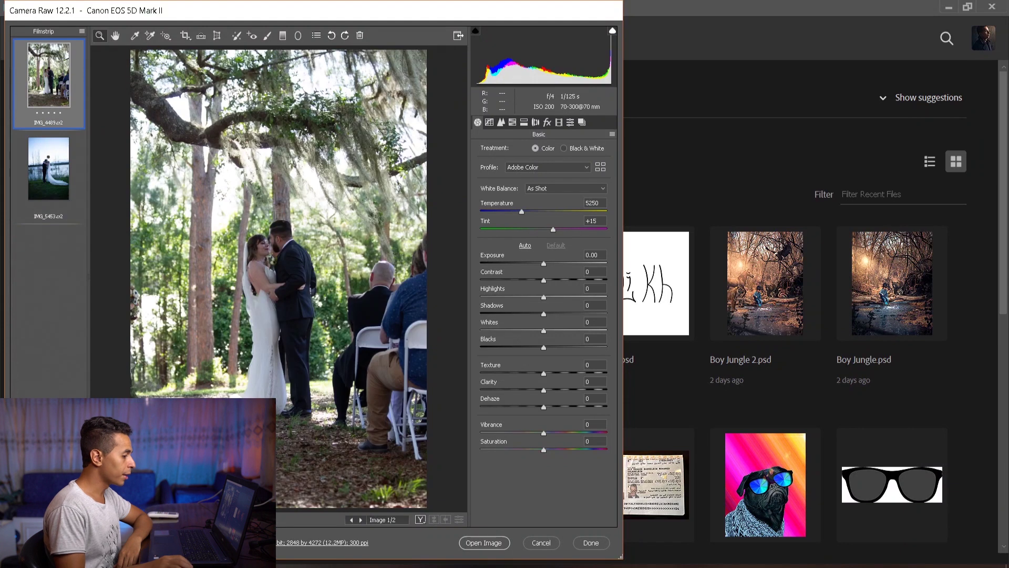
Enlarge the Camera Raw window and compare lighting and colour in the forest photo IMG_4489.cr2 and the lake photo IMG_5453.cr2
{"action": "left_click_drag", "start_coordinate": [627, 248], "coordinate": [999, 248]}
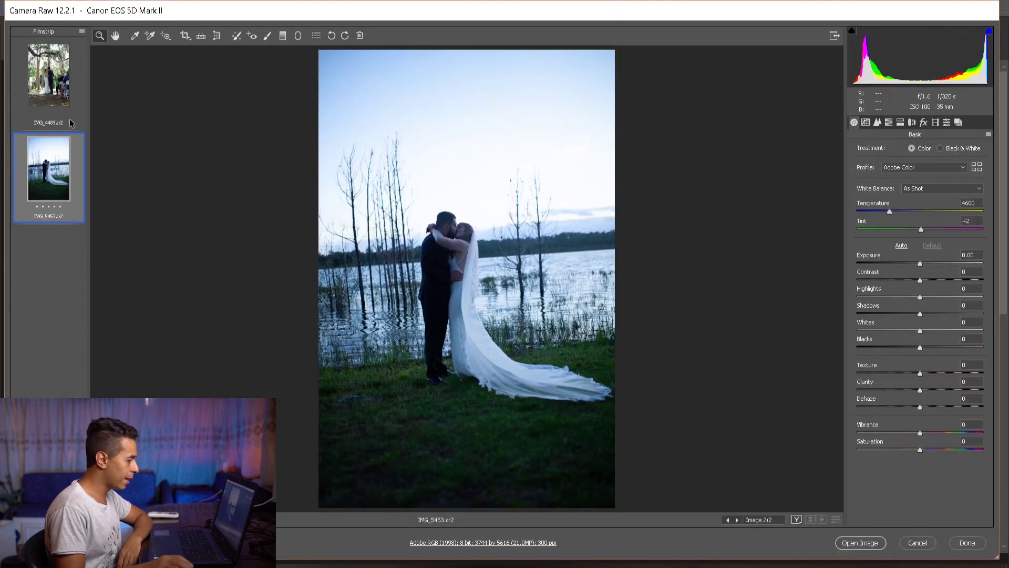
{"action": "key", "text": "Up"}
{"action": "left_click", "coordinate": [51, 165]}
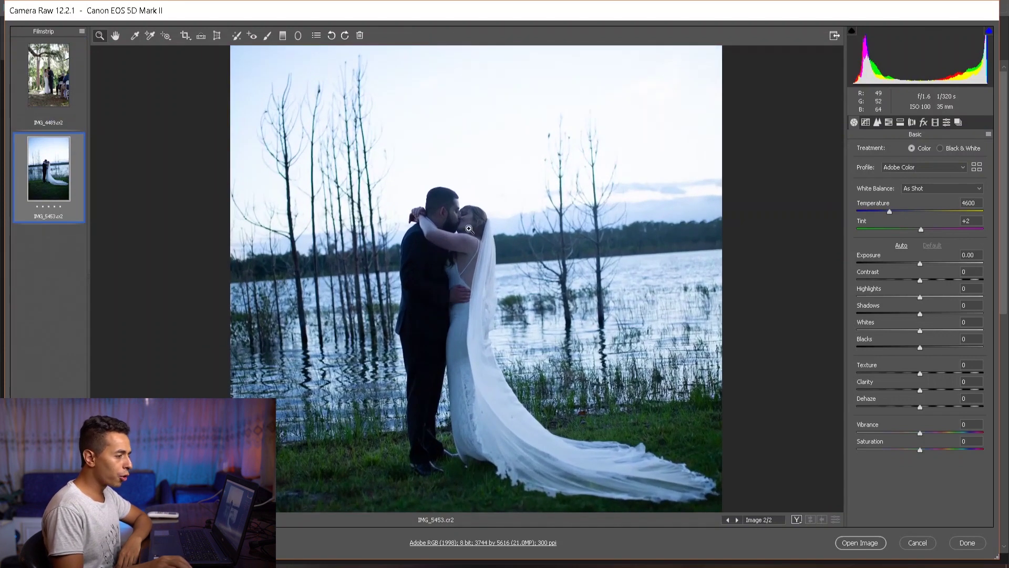
{"action": "key", "text": "Up"}
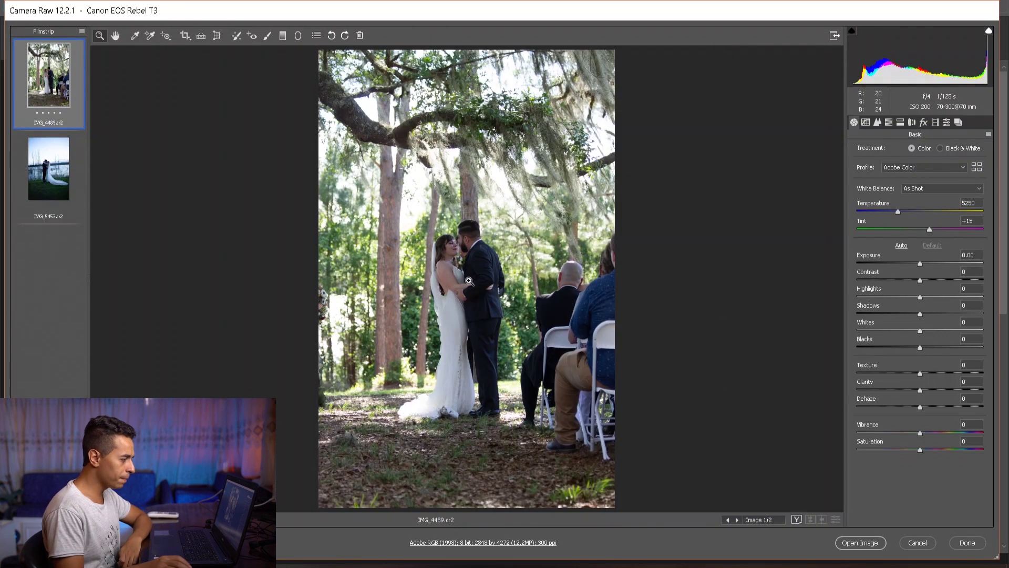
{"action": "left_click", "coordinate": [62, 161]}
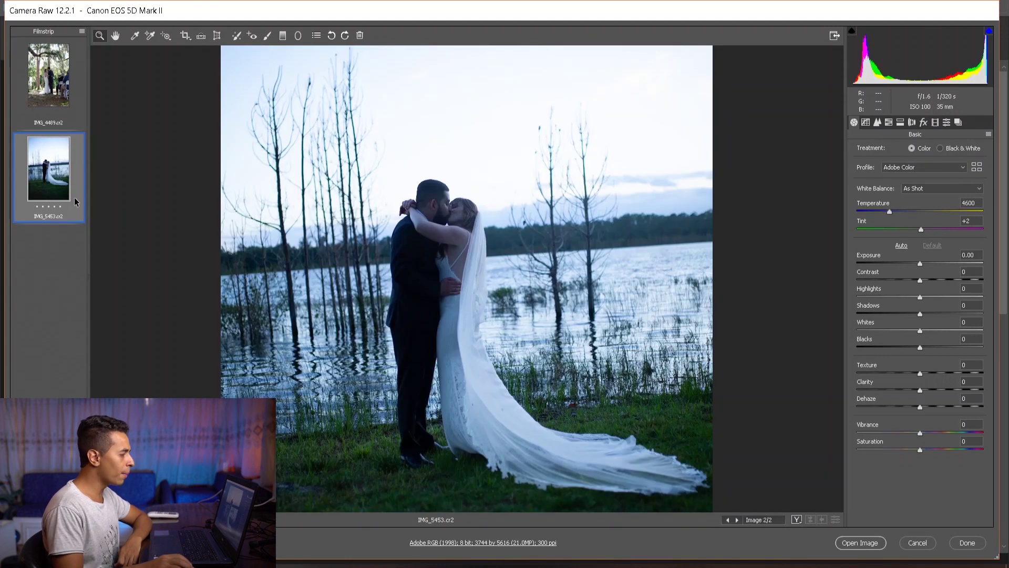
{"action": "left_click", "coordinate": [67, 84]}
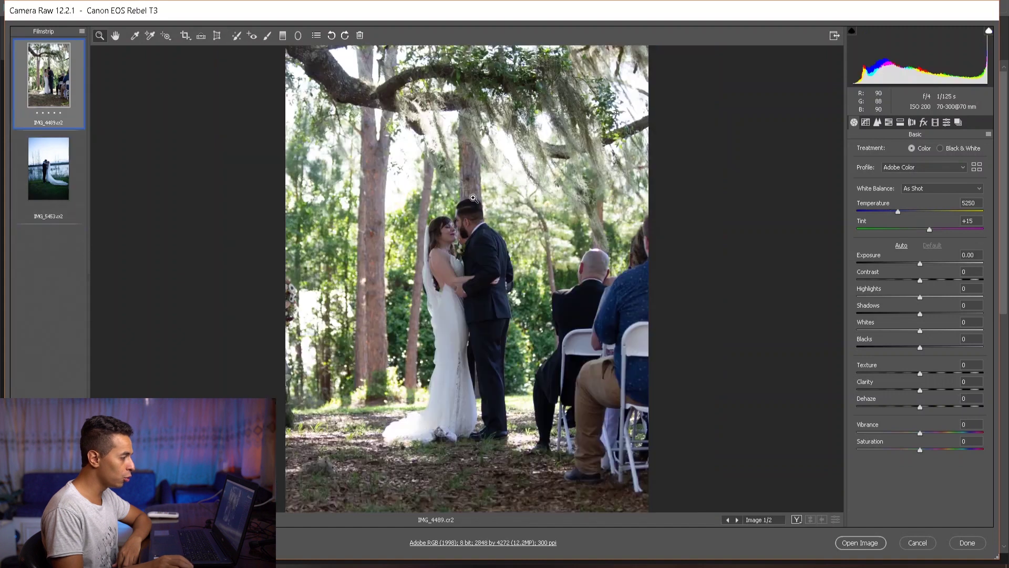
{"action": "left_click", "coordinate": [441, 232]}
{"action": "left_click_drag", "start_coordinate": [431, 245], "coordinate": [410, 270]}
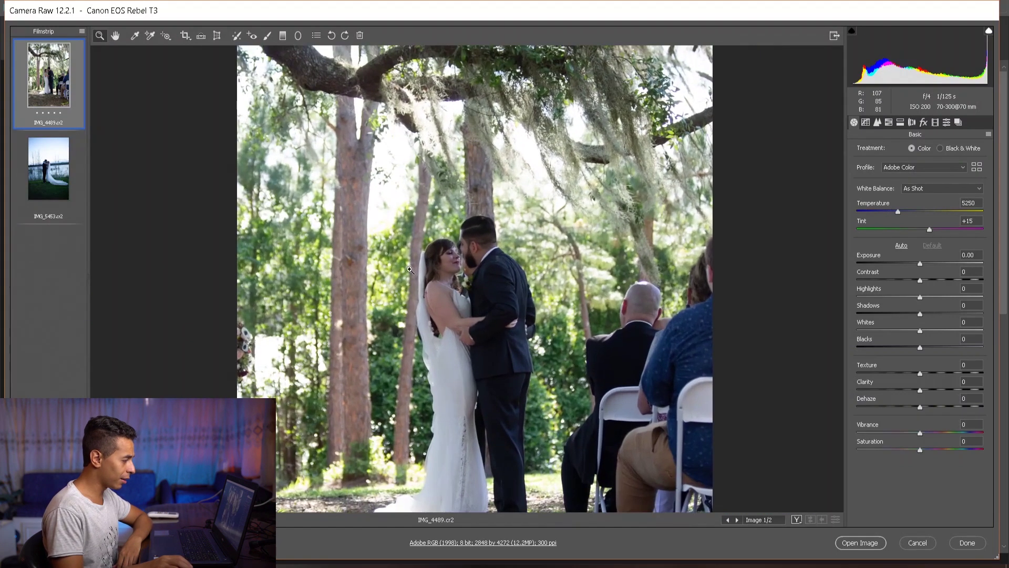
Set the white balance temperature of the lake photo IMG_5453.cr2 to 5950 and compare it with the forest photo
{"action": "left_click", "coordinate": [42, 193]}
{"action": "left_click_drag", "start_coordinate": [886, 202], "coordinate": [888, 203]}
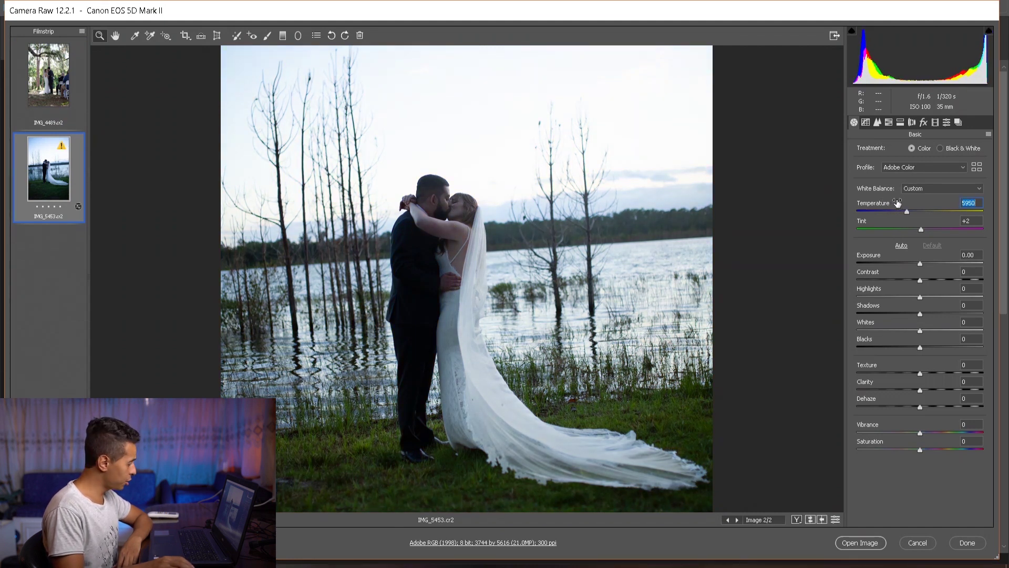
{"action": "left_click", "coordinate": [37, 78]}
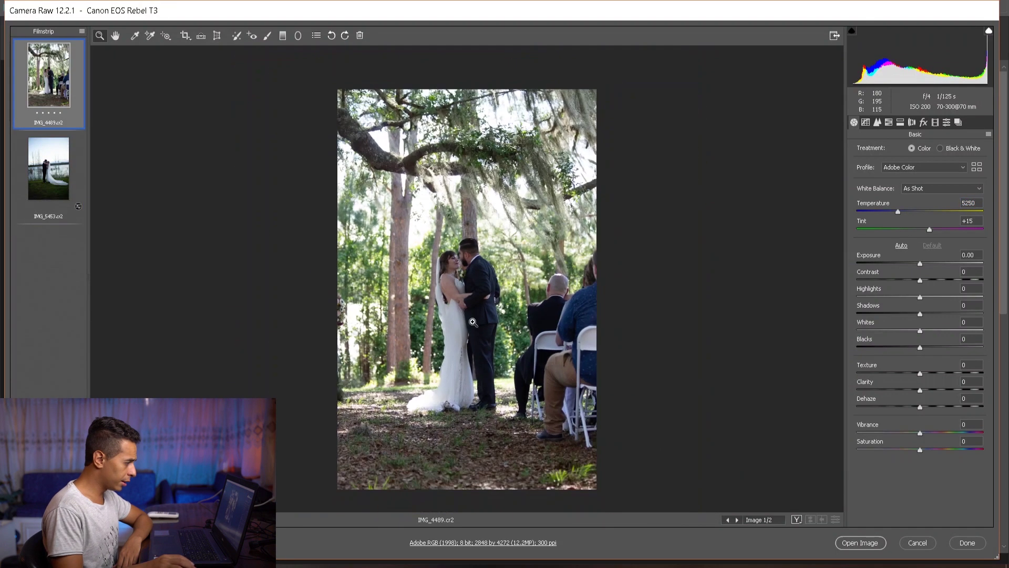
{"action": "left_click", "coordinate": [49, 168]}
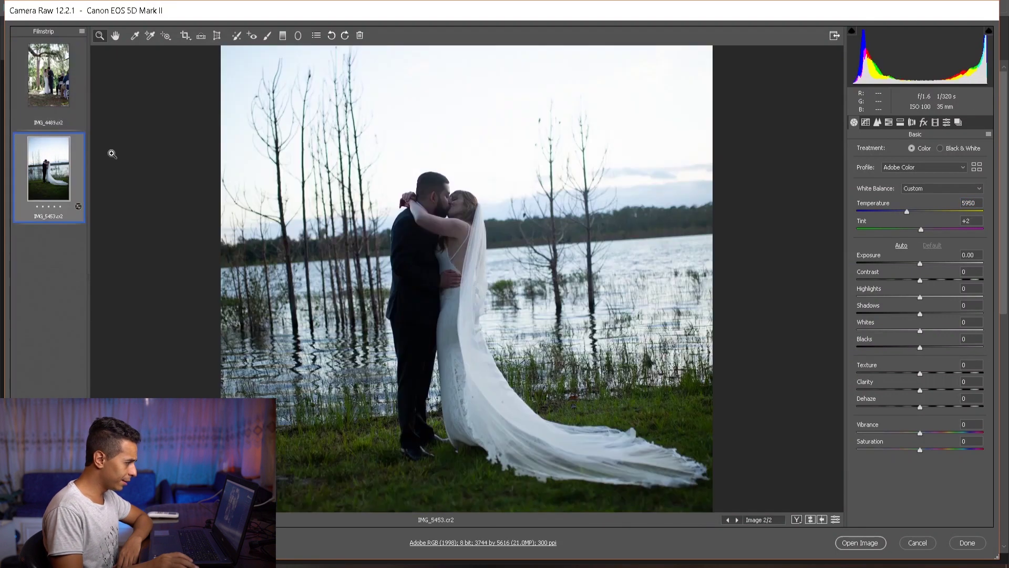
{"action": "key", "text": "Up"}
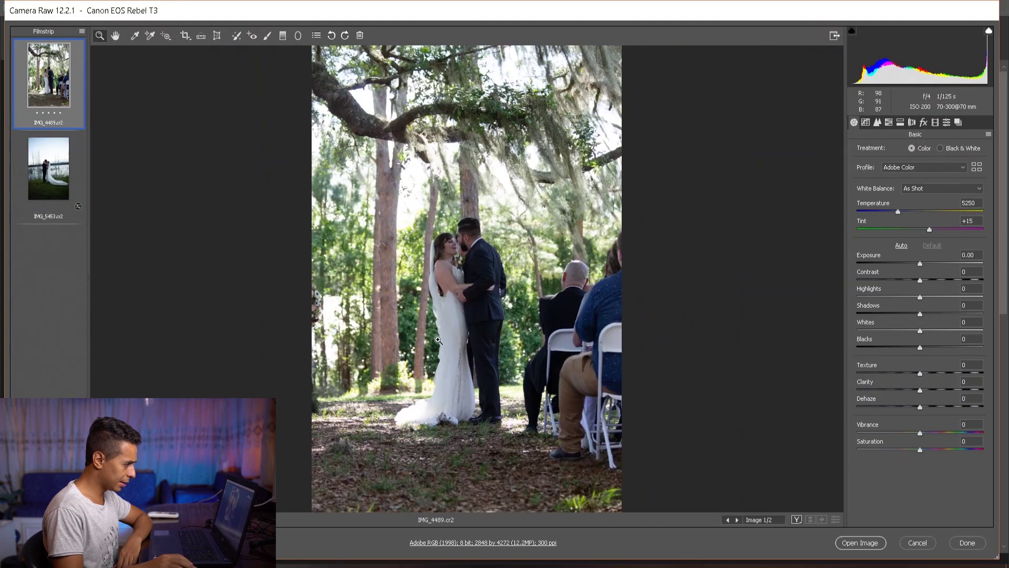
Examine the couple up close in both photos, comparing the dark tones of the groom's suit
{"action": "left_click", "coordinate": [494, 286]}
{"action": "left_click", "coordinate": [476, 261]}
{"action": "left_click", "coordinate": [457, 229]}
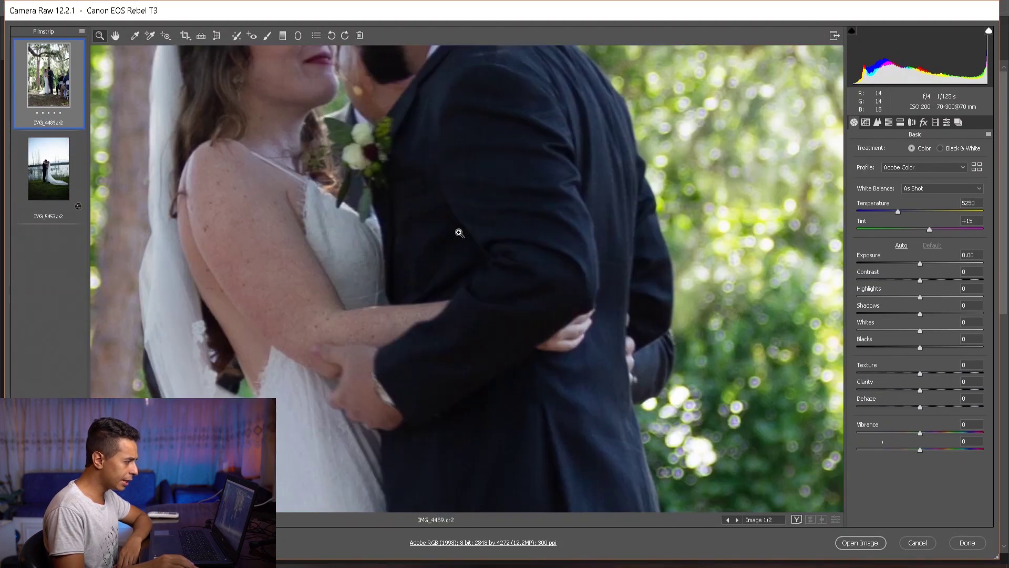
{"action": "left_click_drag", "start_coordinate": [445, 235], "coordinate": [428, 243]}
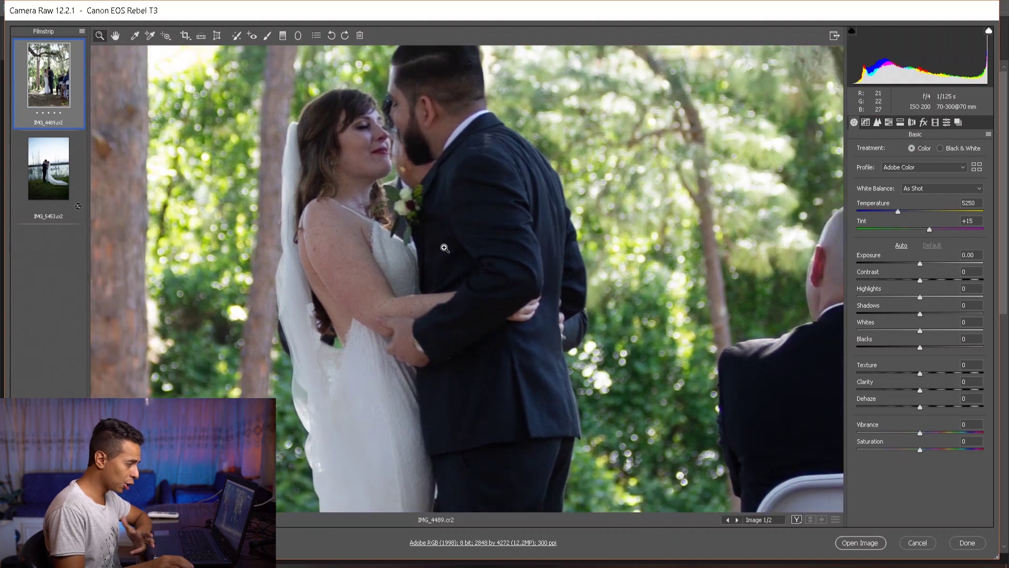
{"action": "key", "text": "Down"}
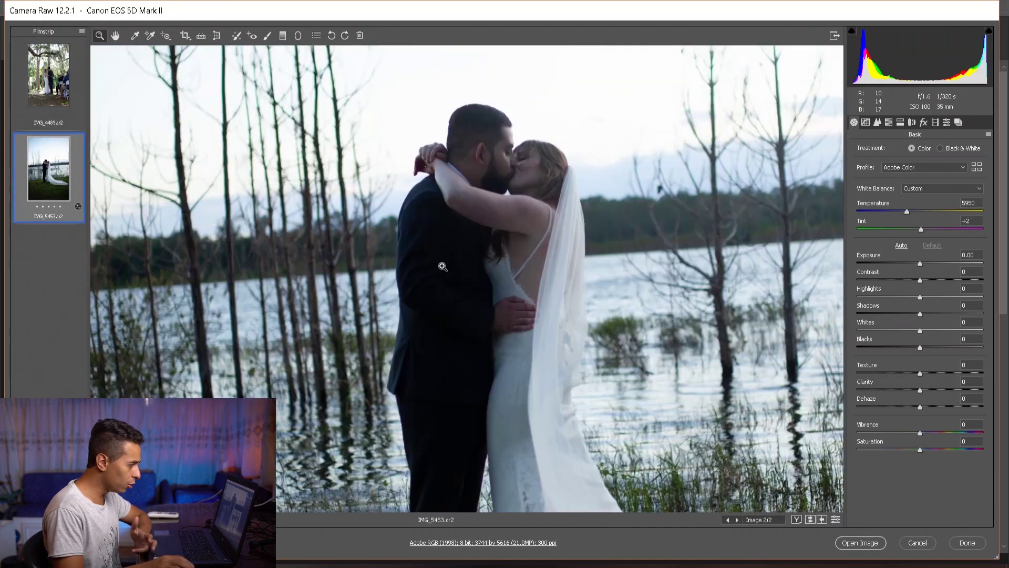
{"action": "left_click", "coordinate": [442, 266]}
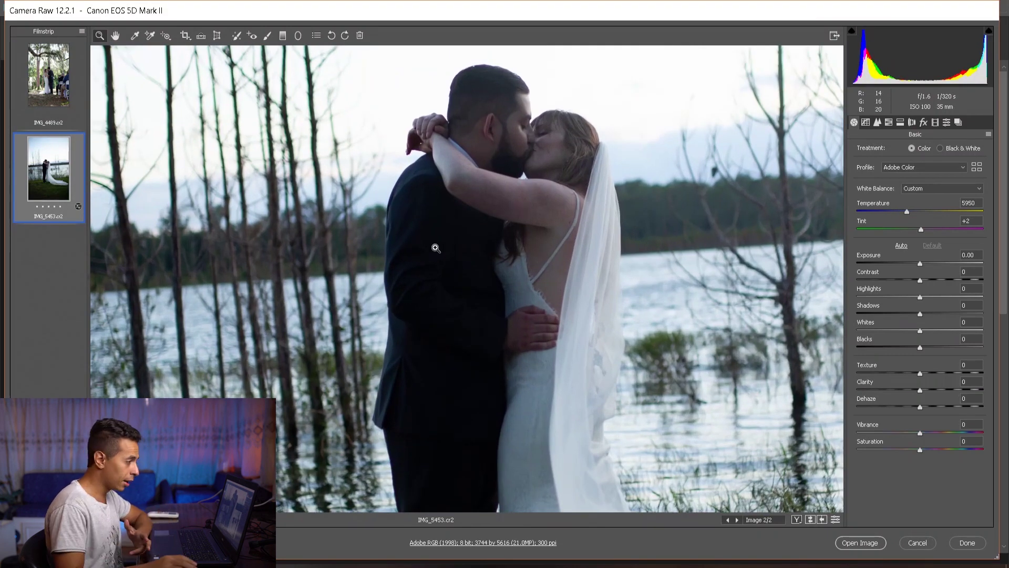
{"action": "left_click", "coordinate": [436, 248], "text": "alt"}
{"action": "left_click", "coordinate": [459, 255], "text": "alt"}
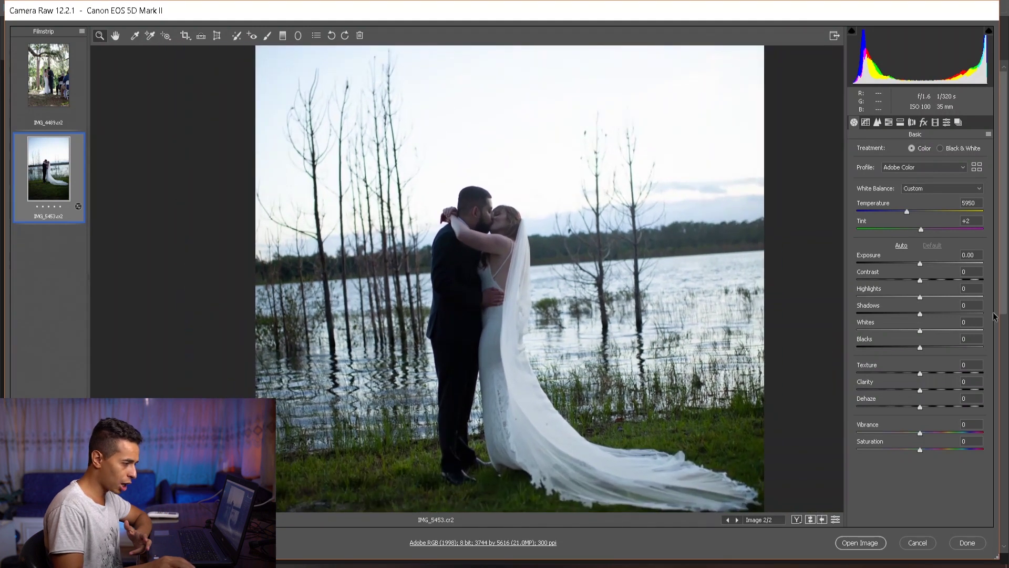
Raise the Shadows of the lake photo IMG_5453.cr2 to +28 and compare the couple with the forest photo
{"action": "mouse_move", "coordinate": [918, 309]}
{"action": "left_mouse_down"}
{"action": "mouse_move", "coordinate": [941, 309]}
{"action": "mouse_move", "coordinate": [932, 310]}
{"action": "left_mouse_up"}
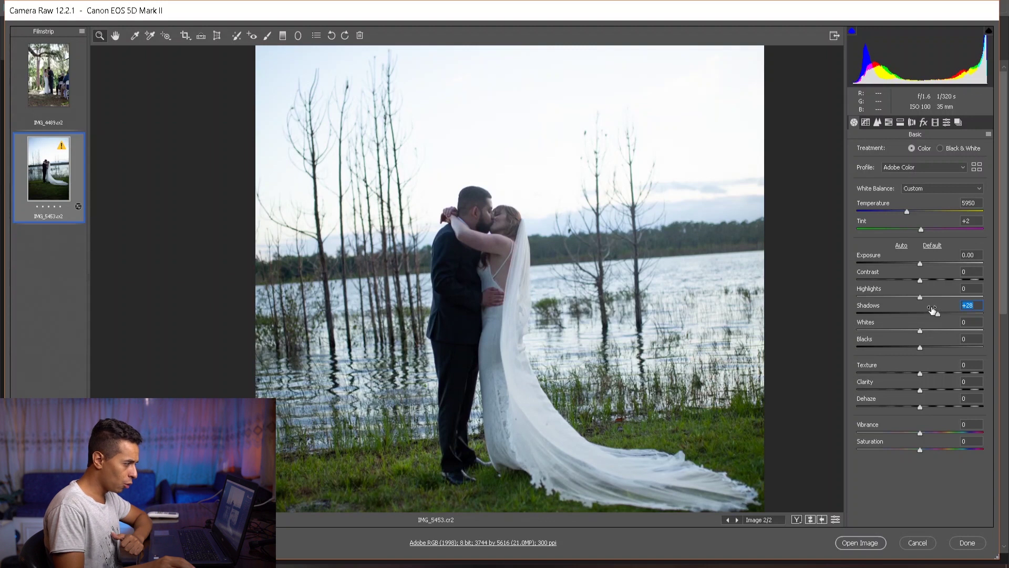
{"action": "left_click", "coordinate": [426, 216]}
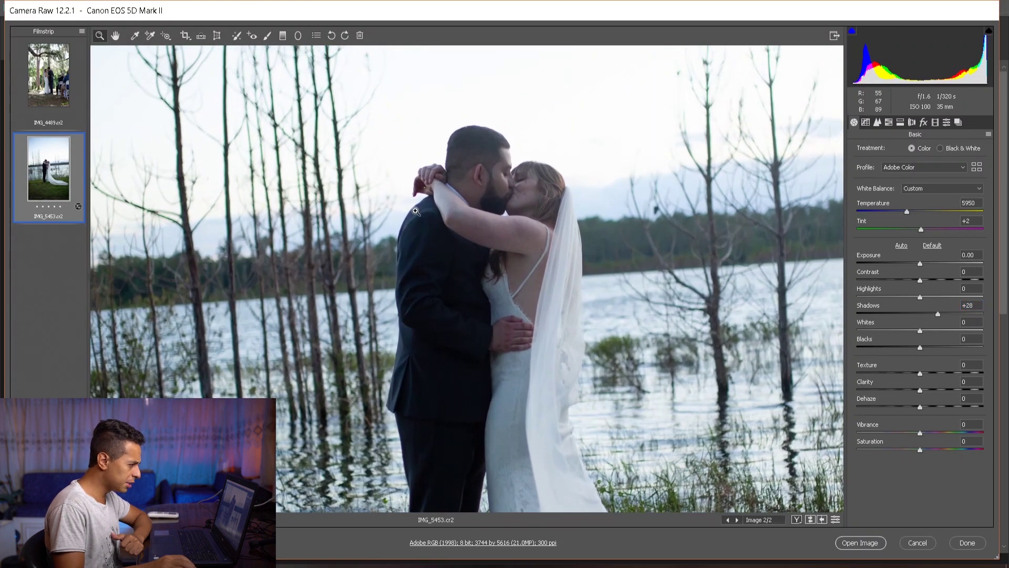
{"action": "left_click", "coordinate": [50, 84]}
{"action": "key", "text": "ctrl+minus"}
Set the lake photo's white balance to temperature 6100 and tint -3
{"action": "left_click", "coordinate": [37, 162]}
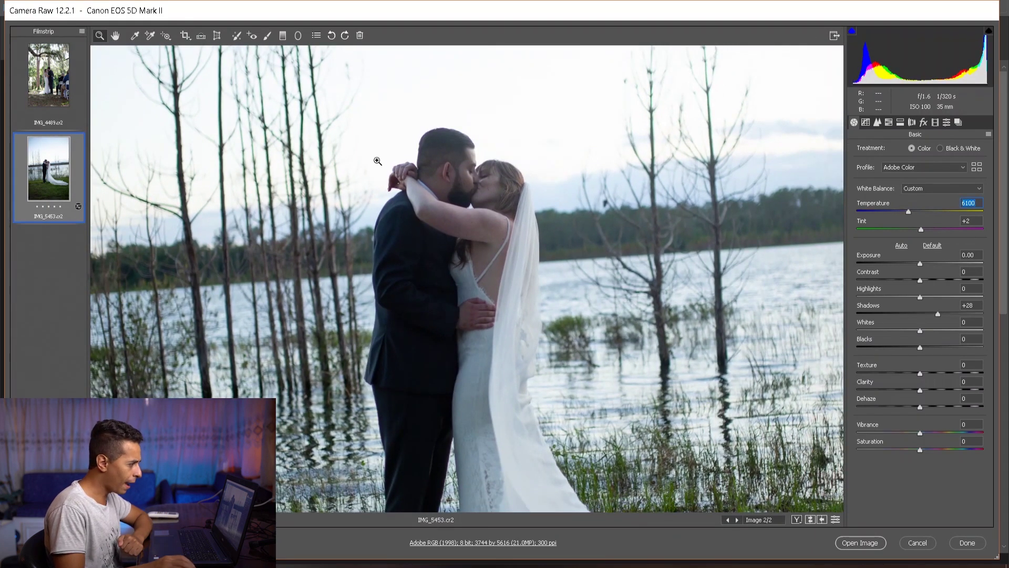
{"action": "left_click", "coordinate": [465, 172]}
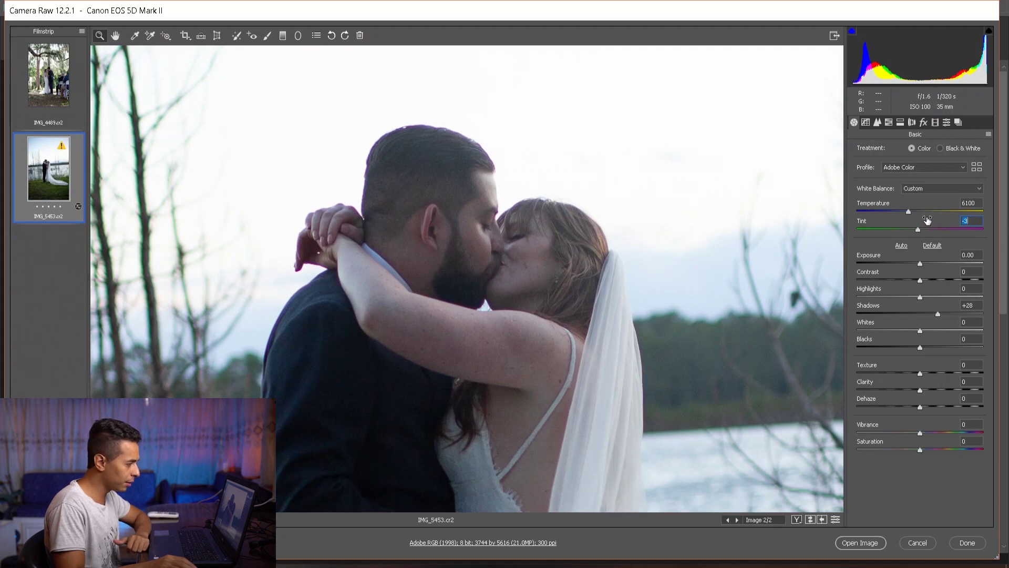
{"action": "left_click_drag", "start_coordinate": [480, 163], "coordinate": [479, 358]}
Compare the bride's white dress in both photos and slightly lower the Highlights of the lake photo IMG_5453.cr2
{"action": "left_click", "coordinate": [21, 79]}
{"action": "left_click_drag", "start_coordinate": [521, 137], "coordinate": [428, 131]}
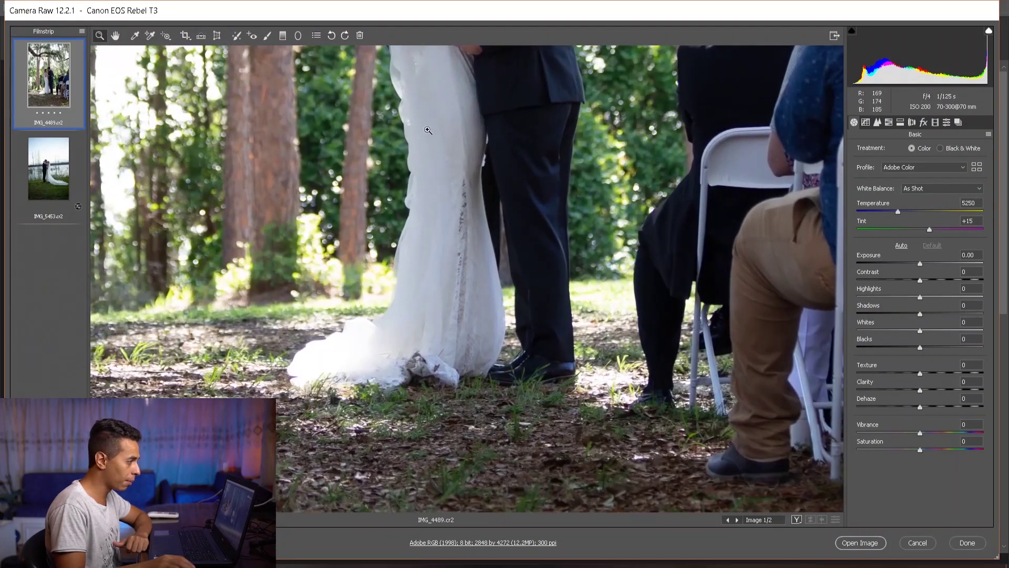
{"action": "left_click", "coordinate": [46, 163]}
{"action": "left_click", "coordinate": [493, 375]}
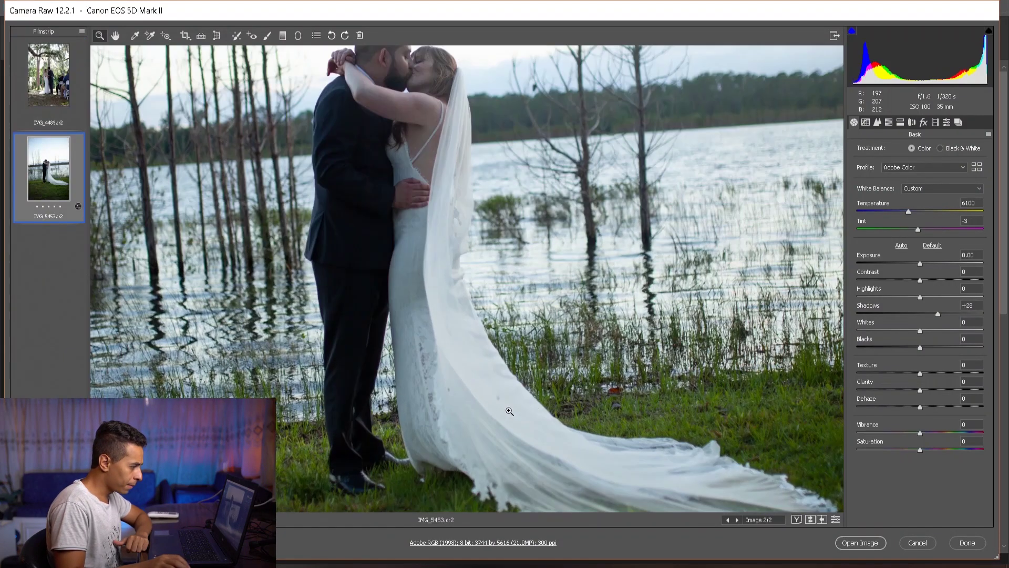
{"action": "key", "text": "Up"}
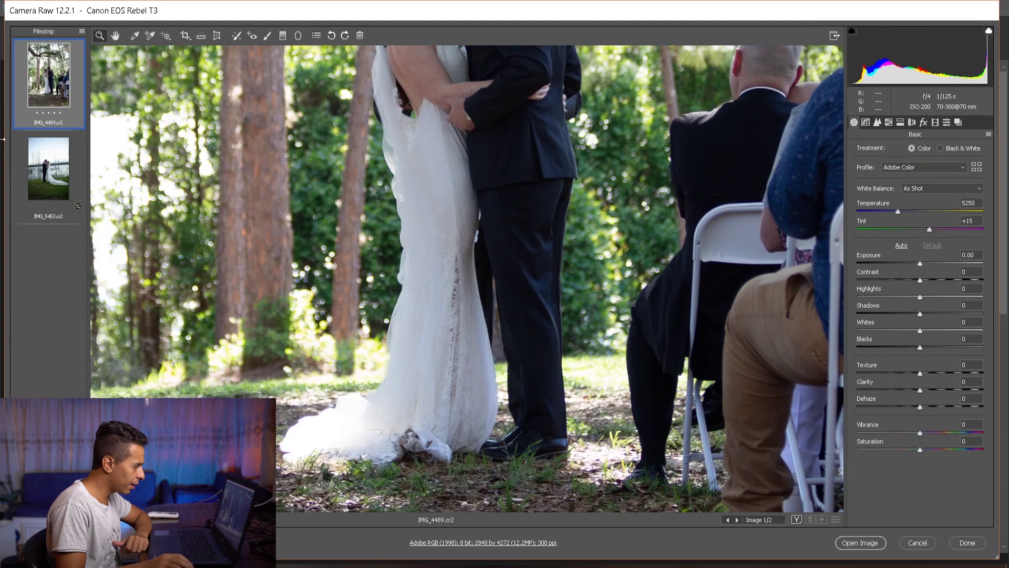
{"action": "key", "text": "Down"}
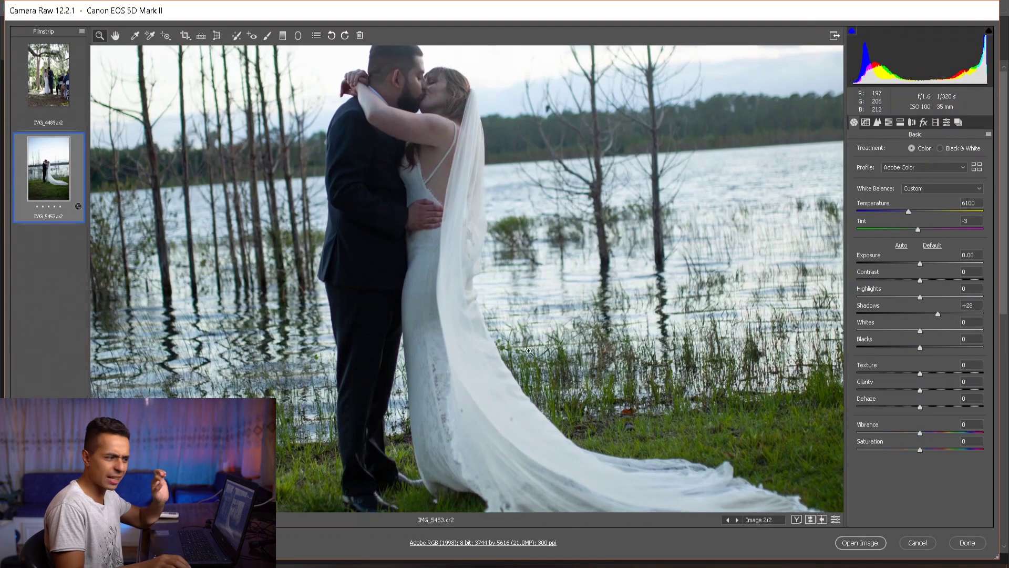
{"action": "left_click_drag", "start_coordinate": [939, 290], "coordinate": [927, 292]}
{"action": "key", "text": "ctrl+minus"}
{"action": "left_click", "coordinate": [72, 102]}
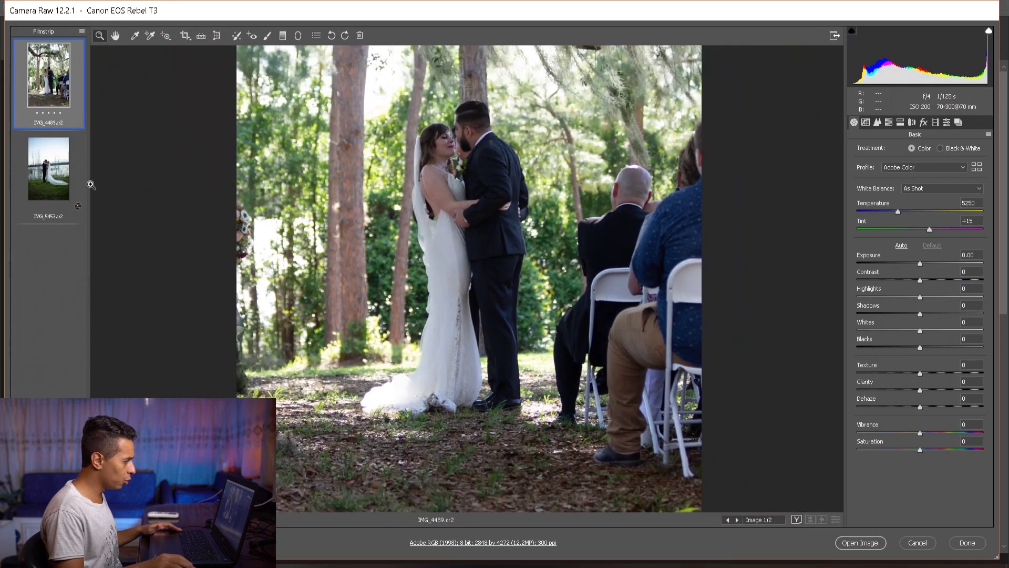
Select both raw photos, IMG_5453.cr2 and IMG_4489.cr2, and open them in Photoshop
{"action": "left_click", "coordinate": [48, 168]}
{"action": "left_click", "coordinate": [43, 101], "text": "shift"}
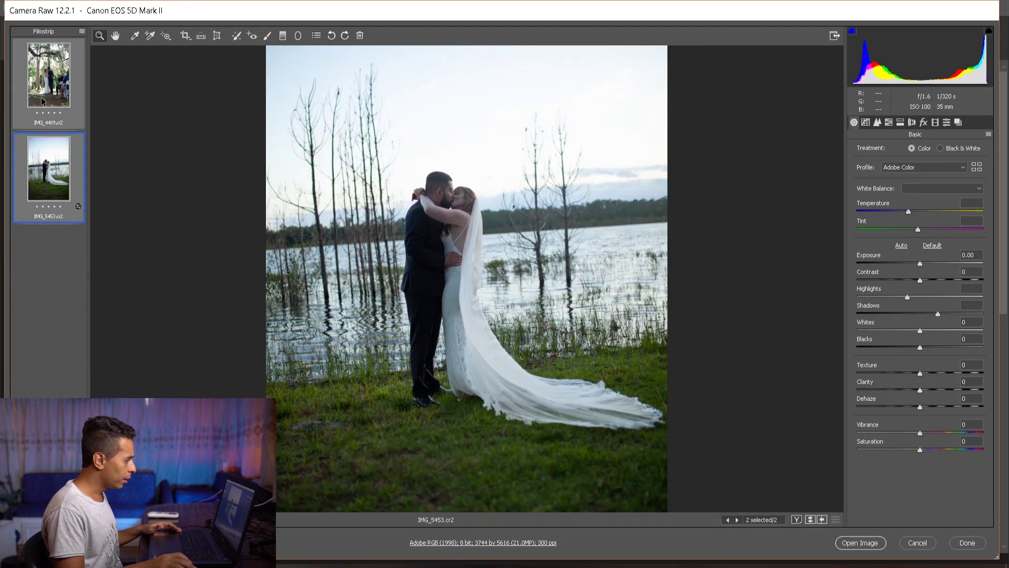
{"action": "left_click", "coordinate": [860, 543]}
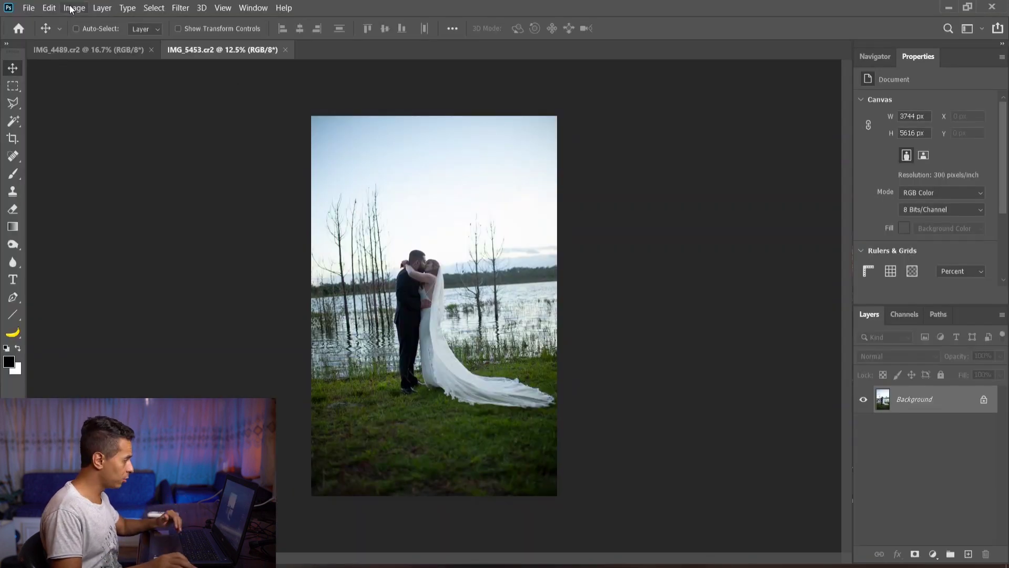
Flip the canvas of IMG_5453.cr2 horizontally and check the couple's orientation against IMG_4489.cr2
{"action": "left_click", "coordinate": [71, 9]}
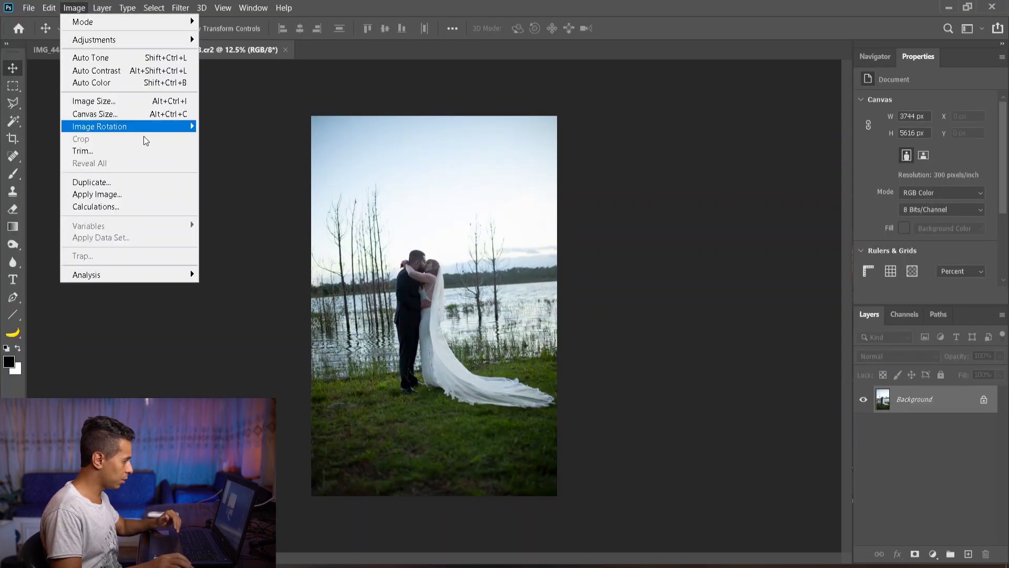
{"action": "mouse_move", "coordinate": [142, 127]}
{"action": "left_click", "coordinate": [247, 182]}
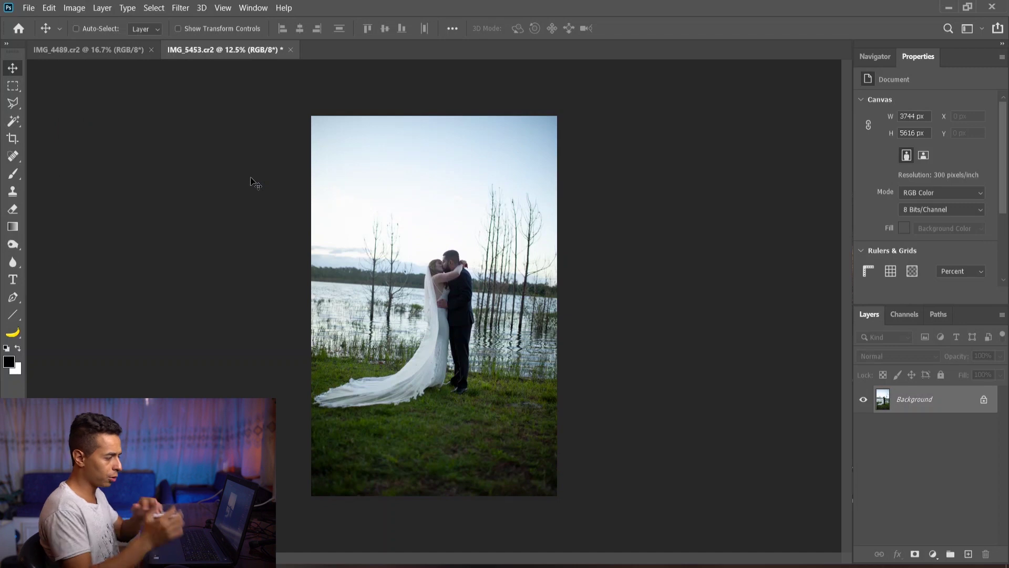
{"action": "left_click", "coordinate": [138, 52]}
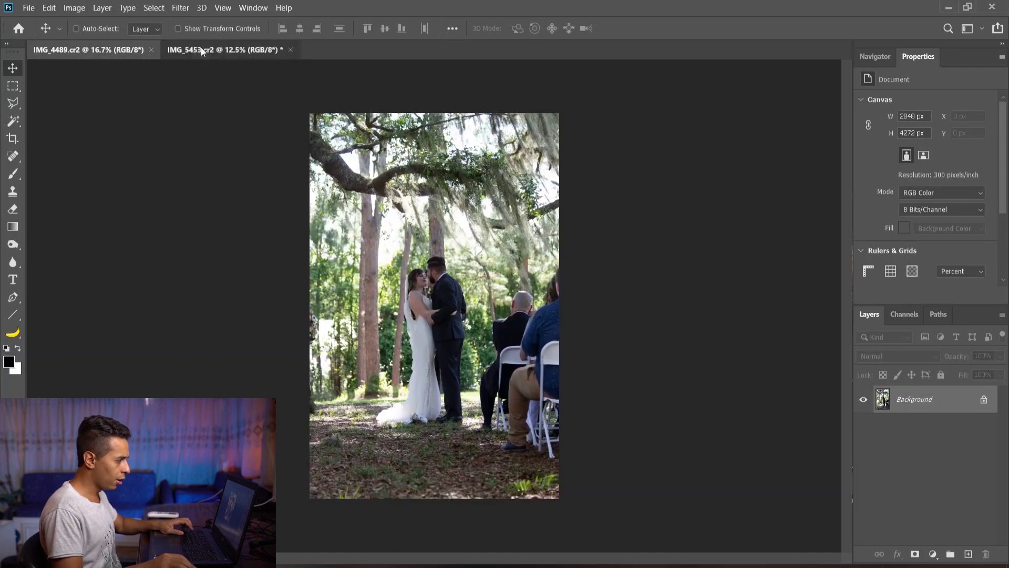
{"action": "left_click", "coordinate": [201, 47]}
Start a Pen tool path at the tip of the bride's dress train in IMG_5453.cr2 and trace its lower edge
{"action": "scroll", "coordinate": [336, 395], "scroll_direction": "up", "scroll_amount": 6}
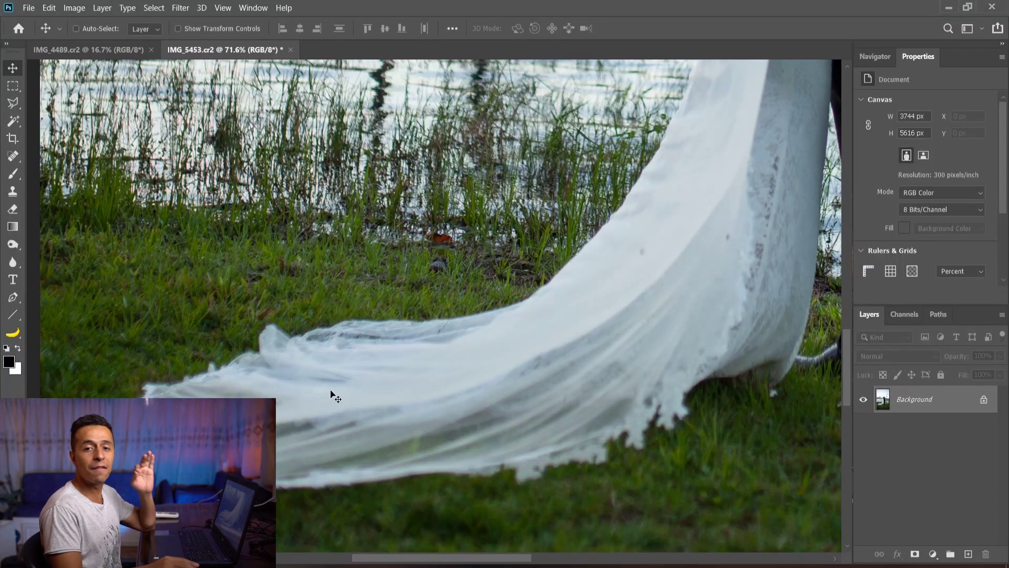
{"action": "left_click", "coordinate": [13, 297]}
{"action": "scroll", "coordinate": [444, 318], "scroll_direction": "down", "scroll_amount": 3}
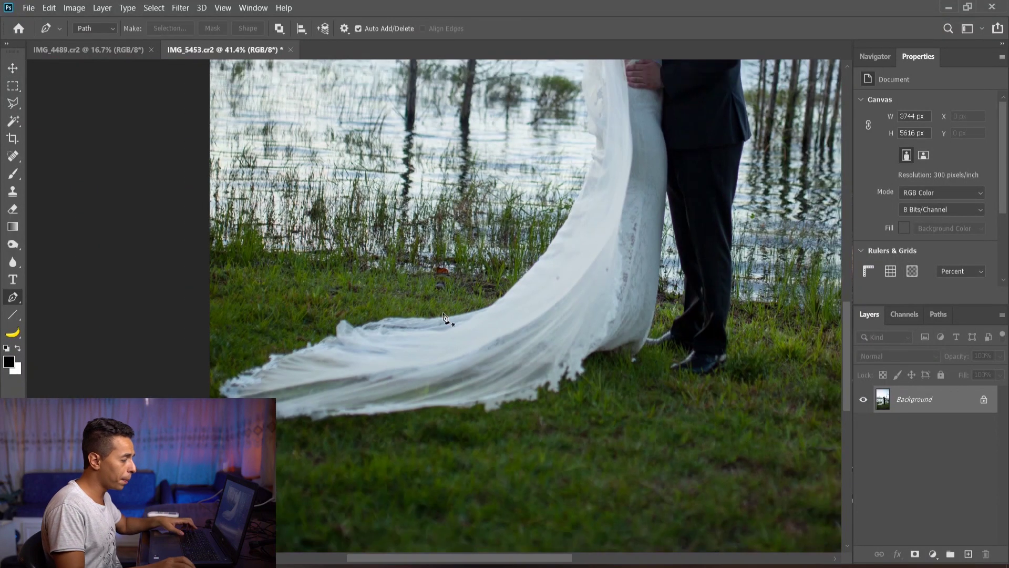
{"action": "scroll", "coordinate": [243, 404], "scroll_direction": "up", "scroll_amount": 5}
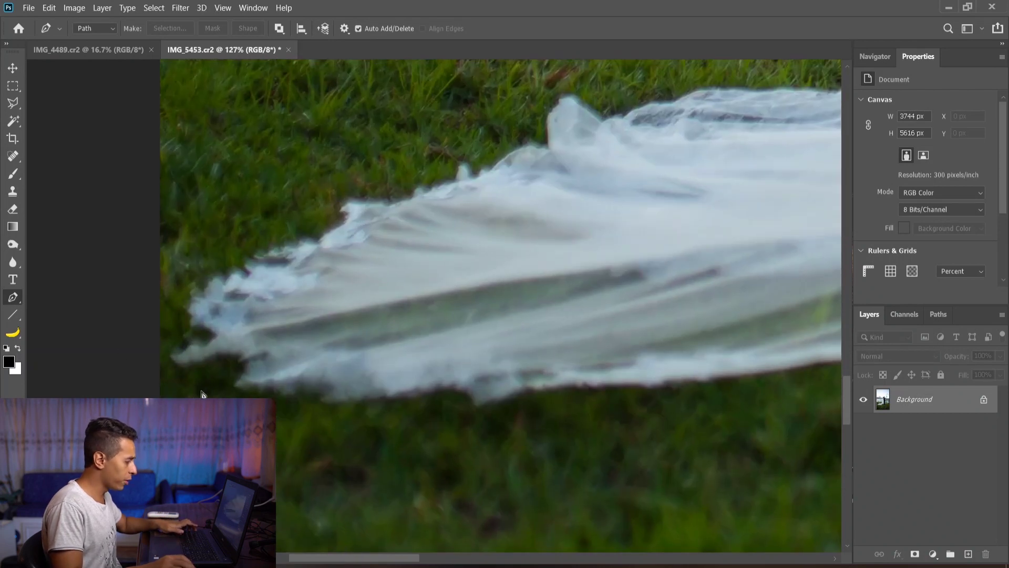
{"action": "left_click", "coordinate": [169, 357]}
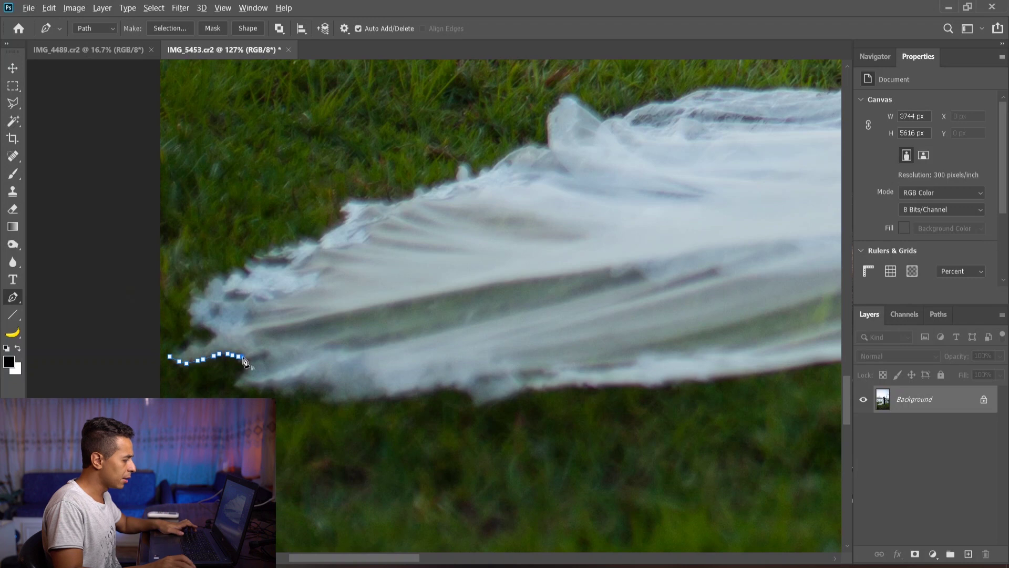
{"action": "scroll", "coordinate": [243, 361], "scroll_direction": "up", "scroll_amount": 3}
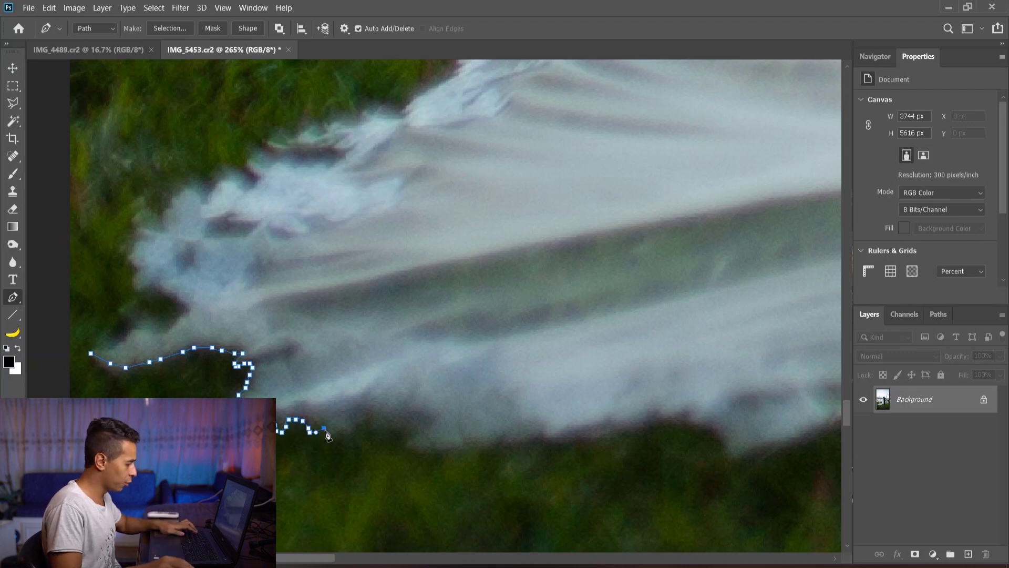
{"action": "left_click", "coordinate": [397, 440]}
{"action": "left_click", "coordinate": [712, 428]}
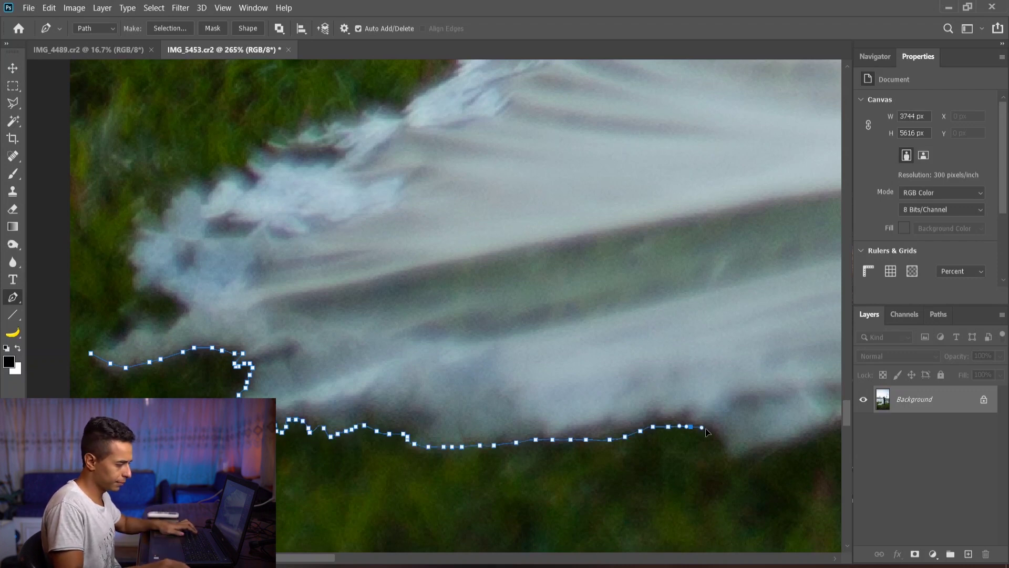
Continue the path along the underside of the dress train to the first ragged lace notches of the hem
{"action": "scroll", "coordinate": [712, 428], "scroll_direction": "down", "scroll_amount": 2}
{"action": "left_click_drag", "start_coordinate": [712, 428], "coordinate": [294, 412]}
{"action": "left_click", "coordinate": [400, 411]}
{"action": "left_click", "coordinate": [532, 408]}
{"action": "left_click_drag", "start_coordinate": [736, 376], "coordinate": [426, 390]}
{"action": "left_click", "coordinate": [430, 395]}
{"action": "left_click", "coordinate": [581, 374]}
{"action": "left_click", "coordinate": [666, 385]}
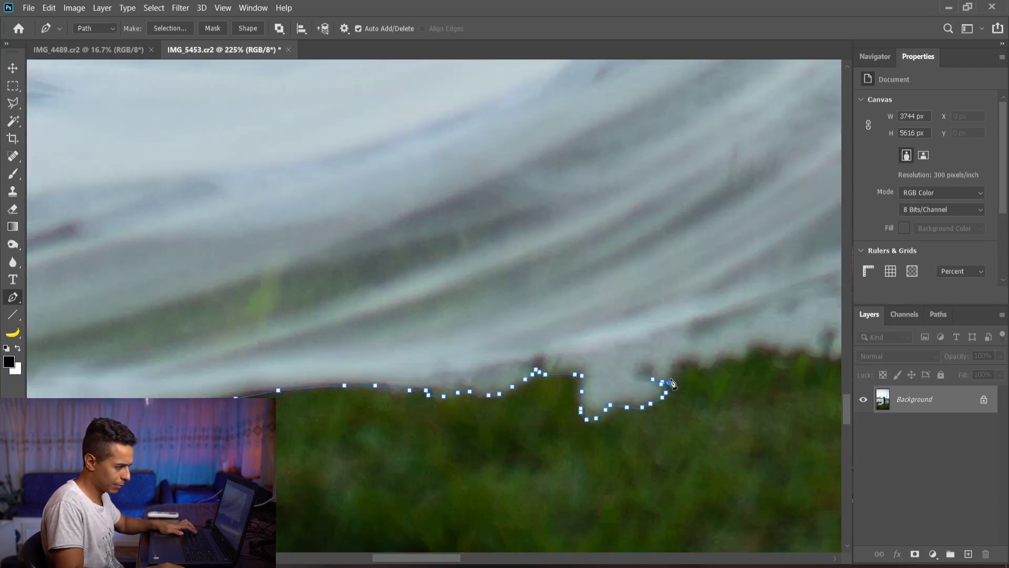
Trace the jagged lace hem of the dress closely, following its notches up toward the bride's feet
{"action": "left_click", "coordinate": [758, 353]}
{"action": "scroll", "coordinate": [767, 351], "scroll_direction": "up", "scroll_amount": 1}
{"action": "left_click_drag", "start_coordinate": [767, 351], "coordinate": [392, 367]}
{"action": "left_click", "coordinate": [529, 279]}
{"action": "left_click", "coordinate": [627, 311]}
{"action": "left_click_drag", "start_coordinate": [665, 216], "coordinate": [670, 211]}
{"action": "left_click", "coordinate": [694, 230]}
{"action": "left_click", "coordinate": [783, 141]}
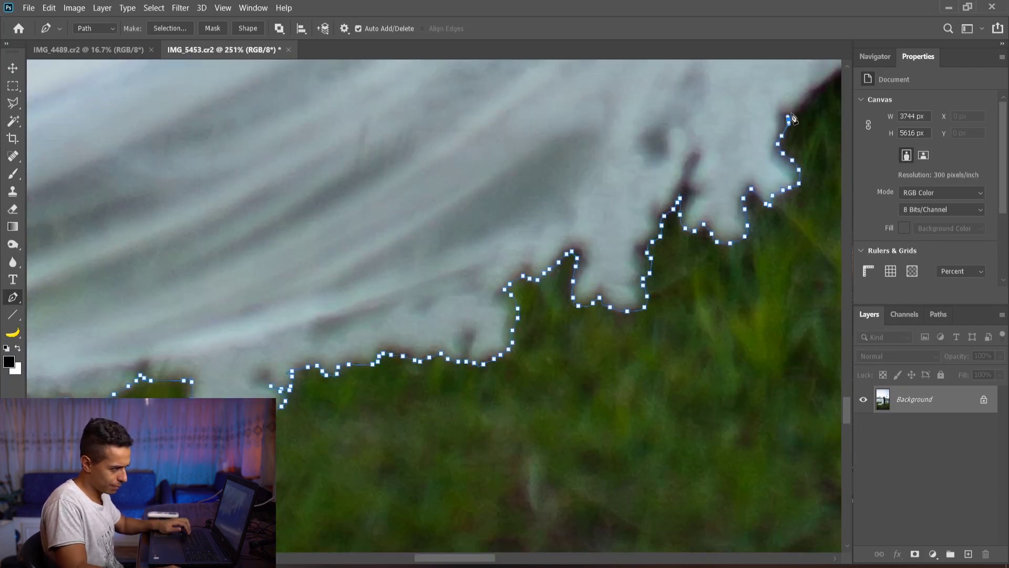
Extend the path from the dress hem across the grass and around the groom's front shoe to its heel
{"action": "scroll", "coordinate": [782, 141], "scroll_direction": "down", "scroll_amount": 2}
{"action": "left_click_drag", "start_coordinate": [782, 140], "coordinate": [210, 297]}
{"action": "left_click", "coordinate": [439, 281]}
{"action": "left_click", "coordinate": [650, 255]}
{"action": "scroll", "coordinate": [663, 251], "scroll_direction": "up", "scroll_amount": 4}
{"action": "left_click", "coordinate": [560, 410]}
{"action": "left_click_drag", "start_coordinate": [461, 370], "coordinate": [244, 343]}
{"action": "left_click", "coordinate": [543, 421]}
{"action": "left_click", "coordinate": [681, 331]}
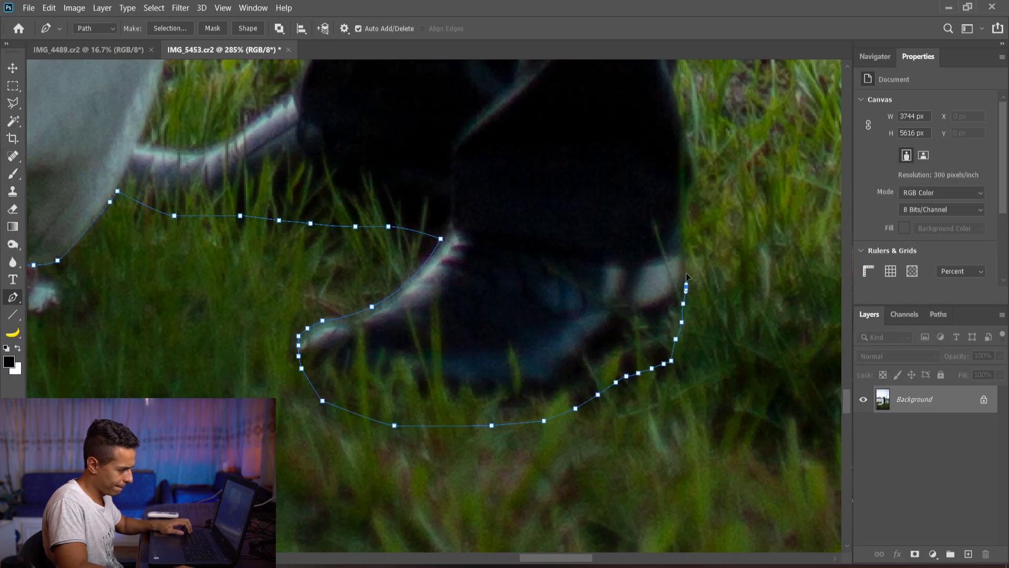
Trace the back edge of the groom's trouser leg upward from the heel to the jacket hem
{"action": "left_click", "coordinate": [682, 162]}
{"action": "scroll", "coordinate": [682, 162], "scroll_direction": "down", "scroll_amount": 3}
{"action": "scroll", "coordinate": [640, 226], "scroll_direction": "up", "scroll_amount": 2}
{"action": "left_click_drag", "start_coordinate": [641, 157], "coordinate": [649, 337]}
{"action": "left_click_drag", "start_coordinate": [654, 252], "coordinate": [661, 200]}
{"action": "left_click_drag", "start_coordinate": [683, 90], "coordinate": [520, 257]}
{"action": "left_click", "coordinate": [527, 214]}
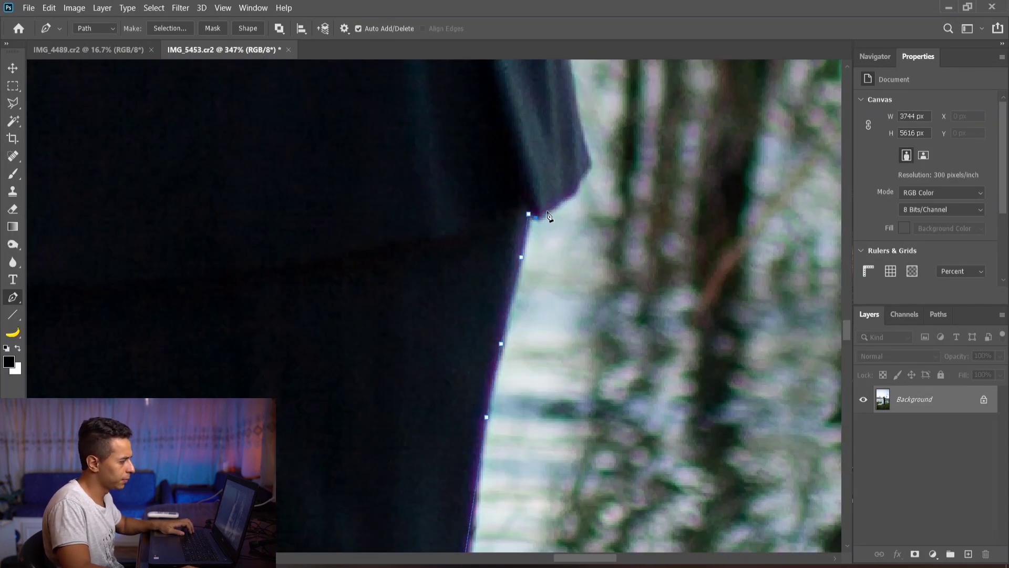
Follow the jacket's outer edge from its hem up the groom's back with further path points
{"action": "left_click", "coordinate": [587, 166]}
{"action": "scroll", "coordinate": [587, 162], "scroll_direction": "down", "scroll_amount": 2}
{"action": "left_click_drag", "start_coordinate": [588, 162], "coordinate": [575, 384]}
{"action": "scroll", "coordinate": [569, 147], "scroll_direction": "up", "scroll_amount": 5}
{"action": "left_click_drag", "start_coordinate": [534, 214], "coordinate": [529, 480]}
{"action": "left_click", "coordinate": [550, 157]}
{"action": "left_click_drag", "start_coordinate": [546, 84], "coordinate": [544, 324]}
{"action": "left_click", "coordinate": [527, 244]}
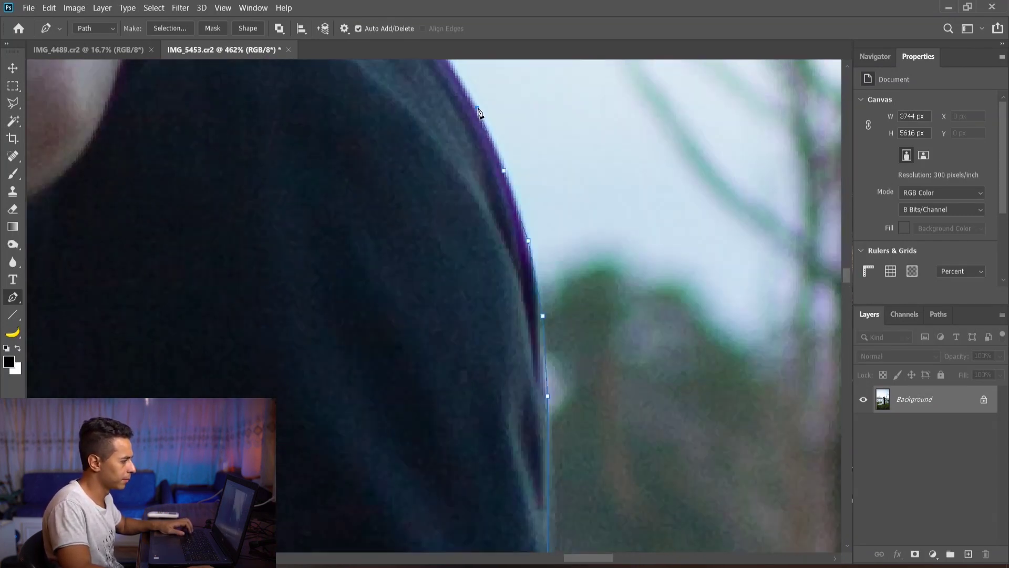
Continue the path over the groom's shoulder and around the couple's heads to the start of the bride's veil
{"action": "left_click_drag", "start_coordinate": [497, 117], "coordinate": [640, 352]}
{"action": "left_click", "coordinate": [494, 253]}
{"action": "left_click", "coordinate": [402, 185]}
{"action": "left_click", "coordinate": [550, 196]}
{"action": "left_click_drag", "start_coordinate": [547, 102], "coordinate": [552, 350]}
{"action": "left_click", "coordinate": [508, 200]}
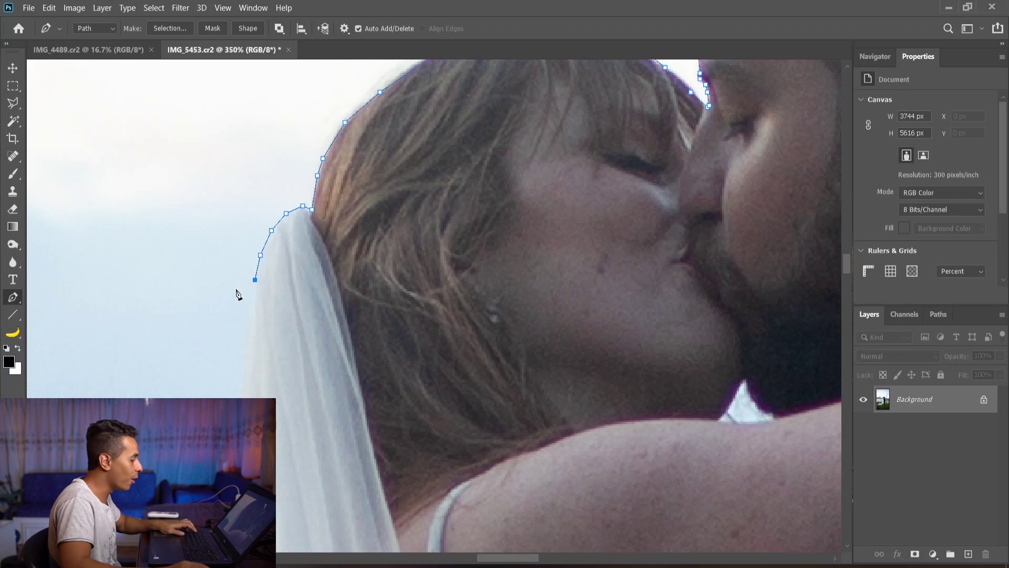
Trace the outer edge of the veil downward from the bride's head past her shoulder
{"action": "left_click", "coordinate": [243, 362]}
{"action": "scroll", "coordinate": [244, 362], "scroll_direction": "down", "scroll_amount": 5}
{"action": "scroll", "coordinate": [284, 336], "scroll_direction": "up", "scroll_amount": 5}
{"action": "left_click", "coordinate": [286, 356]}
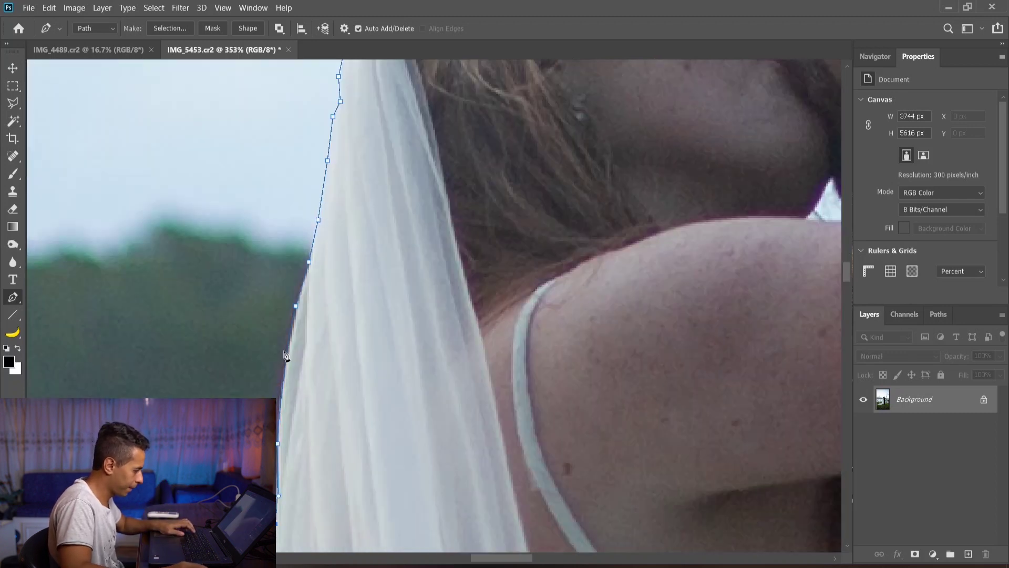
{"action": "scroll", "coordinate": [294, 357], "scroll_direction": "down", "scroll_amount": 5}
{"action": "left_click", "coordinate": [310, 369]}
{"action": "scroll", "coordinate": [332, 352], "scroll_direction": "up", "scroll_amount": 5}
Follow the wavy lower edge of the veil down alongside the dress against the lake water
{"action": "left_click_drag", "start_coordinate": [334, 445], "coordinate": [333, 455]}
{"action": "scroll", "coordinate": [333, 458], "scroll_direction": "down", "scroll_amount": 5}
{"action": "left_click", "coordinate": [389, 487]}
{"action": "scroll", "coordinate": [389, 500], "scroll_direction": "down", "scroll_amount": 5}
{"action": "left_click", "coordinate": [367, 462]}
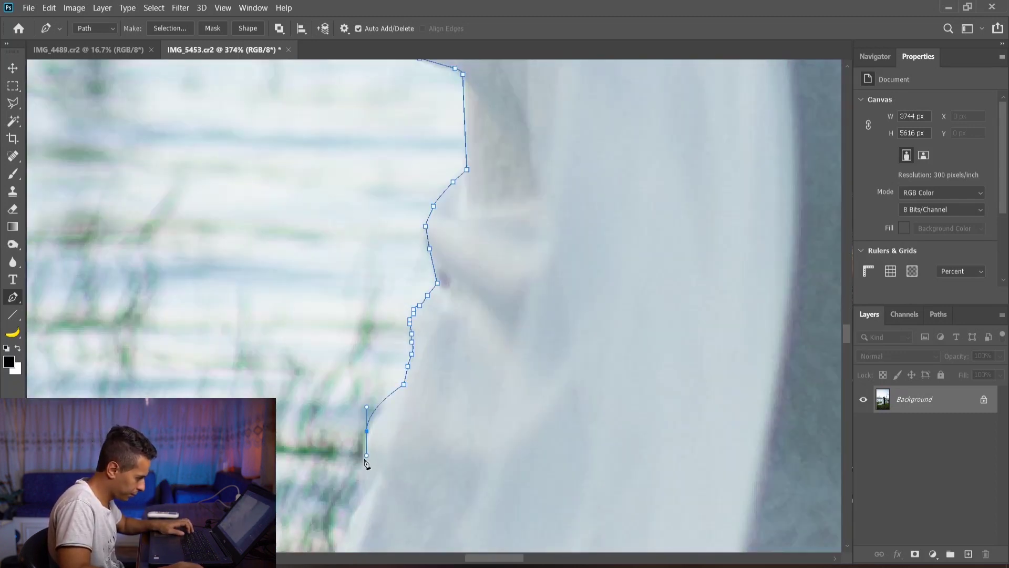
{"action": "scroll", "coordinate": [367, 464], "scroll_direction": "down", "scroll_amount": 5}
{"action": "left_click", "coordinate": [424, 345]}
Trace the sloping upper edge of the dress train down past the reeds at the shoreline
{"action": "scroll", "coordinate": [368, 473], "scroll_direction": "down", "scroll_amount": 5}
{"action": "left_click", "coordinate": [370, 399]}
{"action": "scroll", "coordinate": [362, 418], "scroll_direction": "down", "scroll_amount": 5}
{"action": "left_click_drag", "start_coordinate": [345, 478], "coordinate": [338, 498]}
{"action": "left_click", "coordinate": [284, 518]}
{"action": "scroll", "coordinate": [287, 518], "scroll_direction": "down", "scroll_amount": 5}
{"action": "left_click_drag", "start_coordinate": [304, 401], "coordinate": [286, 406]}
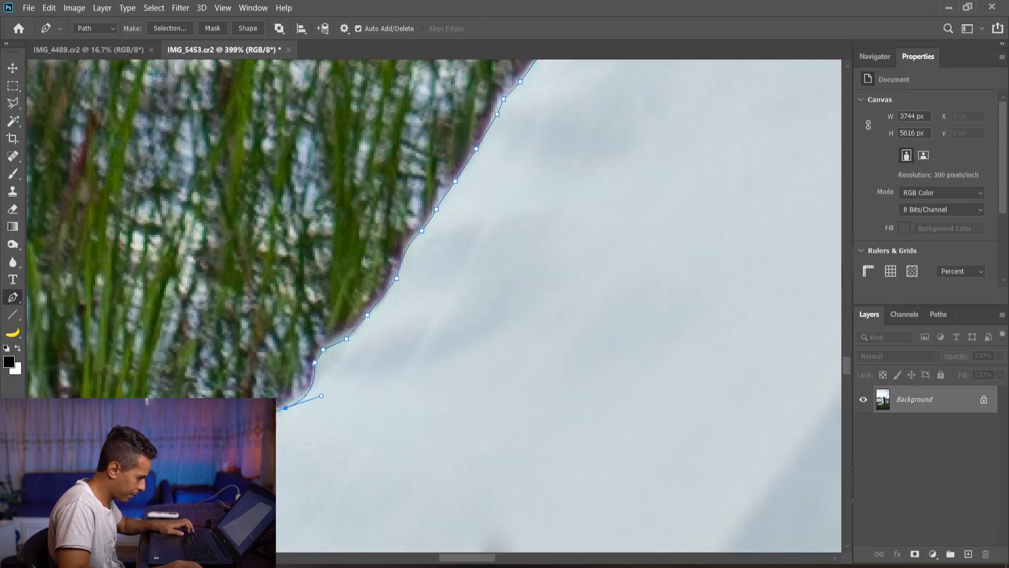
Carry the path along the nearly flat upper edge of the dress train where it meets the grass
{"action": "scroll", "coordinate": [286, 406], "scroll_direction": "down", "scroll_amount": 5}
{"action": "left_click", "coordinate": [401, 459]}
{"action": "scroll", "coordinate": [401, 460], "scroll_direction": "up", "scroll_amount": 3}
{"action": "left_click", "coordinate": [346, 413]}
{"action": "scroll", "coordinate": [346, 415], "scroll_direction": "down", "scroll_amount": 3}
{"action": "left_click", "coordinate": [393, 420]}
{"action": "left_click", "coordinate": [346, 422]}
{"action": "left_click", "coordinate": [310, 428]}
{"action": "scroll", "coordinate": [278, 429], "scroll_direction": "down", "scroll_amount": 2}
{"action": "left_click", "coordinate": [359, 394]}
{"action": "left_click", "coordinate": [263, 390]}
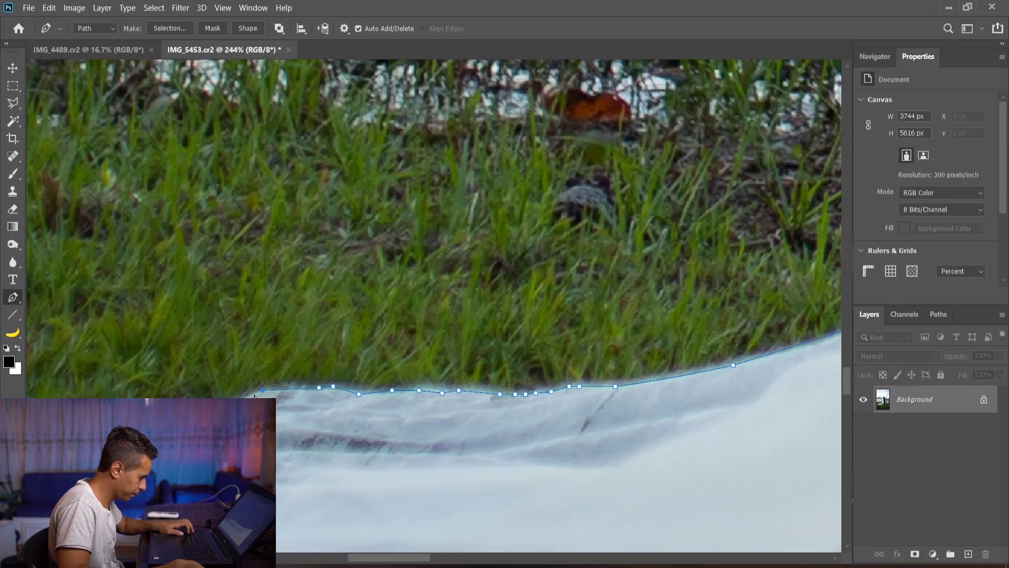
Trace the raised fold and ragged end of the dress train, closing the path at its starting point
{"action": "scroll", "coordinate": [182, 269], "scroll_direction": "up", "scroll_amount": 5}
{"action": "left_click", "coordinate": [175, 269]}
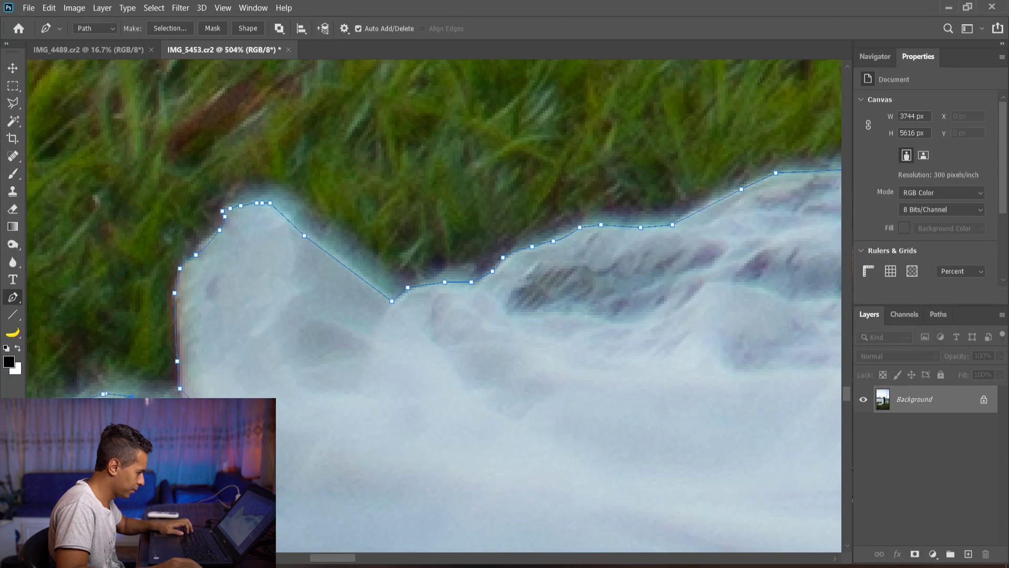
{"action": "scroll", "coordinate": [132, 396], "scroll_direction": "down", "scroll_amount": 2}
{"action": "left_click_drag", "start_coordinate": [168, 391], "coordinate": [581, 266]}
{"action": "left_click_drag", "start_coordinate": [303, 383], "coordinate": [663, 273]}
{"action": "left_click", "coordinate": [347, 356]}
{"action": "left_click", "coordinate": [354, 399]}
{"action": "left_click", "coordinate": [315, 428]}
{"action": "left_click", "coordinate": [285, 443]}
{"action": "scroll", "coordinate": [404, 282], "scroll_direction": "down", "scroll_amount": 3}
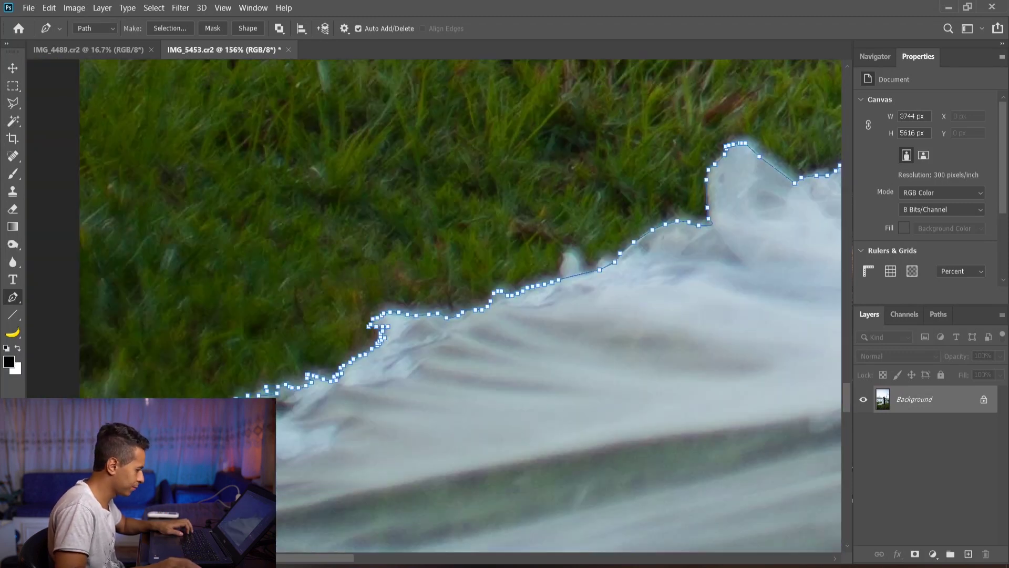
{"action": "scroll", "coordinate": [425, 296], "scroll_direction": "down", "scroll_amount": 8}
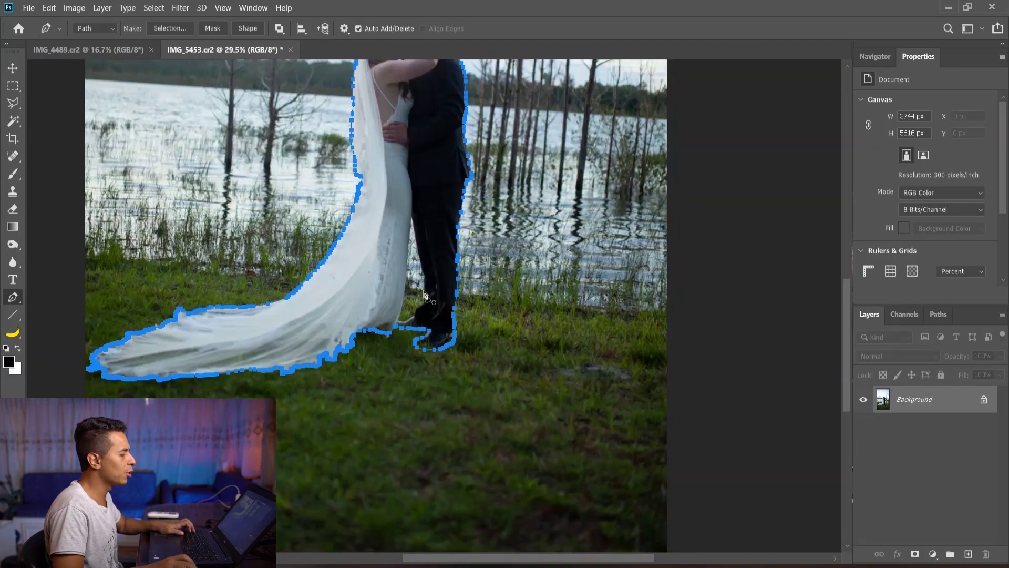
Convert the closed path into a new anti-aliased selection and mask the layer so only the couple remains
{"action": "scroll", "coordinate": [426, 296], "scroll_direction": "down", "scroll_amount": 3}
{"action": "scroll", "coordinate": [425, 305], "scroll_direction": "up", "scroll_amount": 3}
{"action": "right_click", "coordinate": [414, 284]}
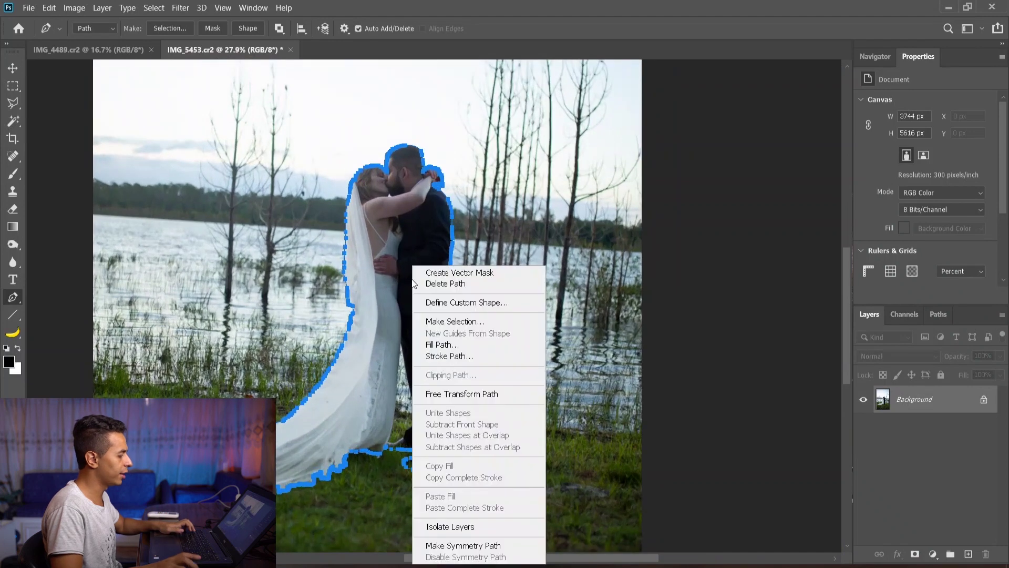
{"action": "left_click", "coordinate": [453, 321]}
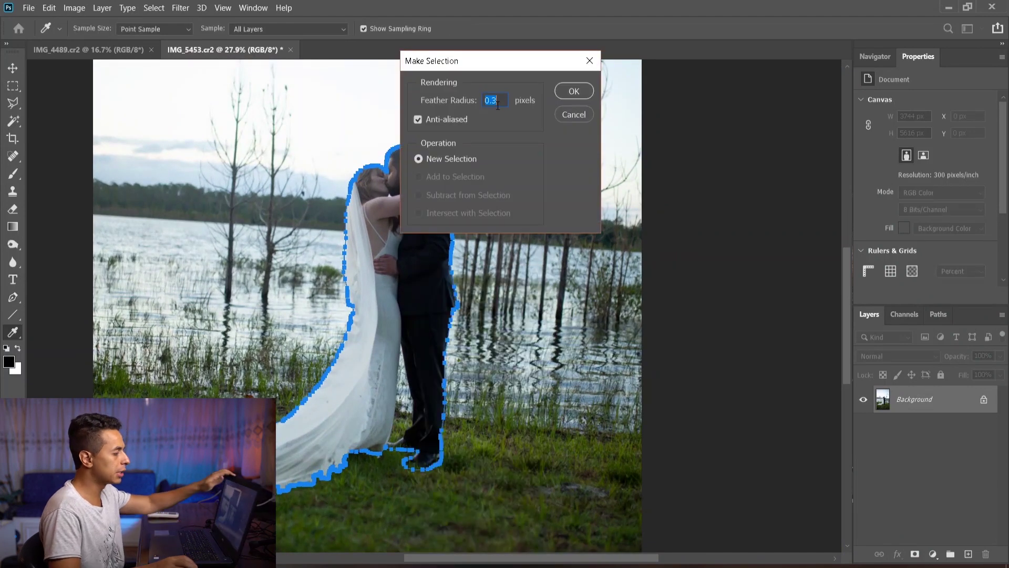
{"action": "type", "text": "0"}
{"action": "key", "text": "Return"}
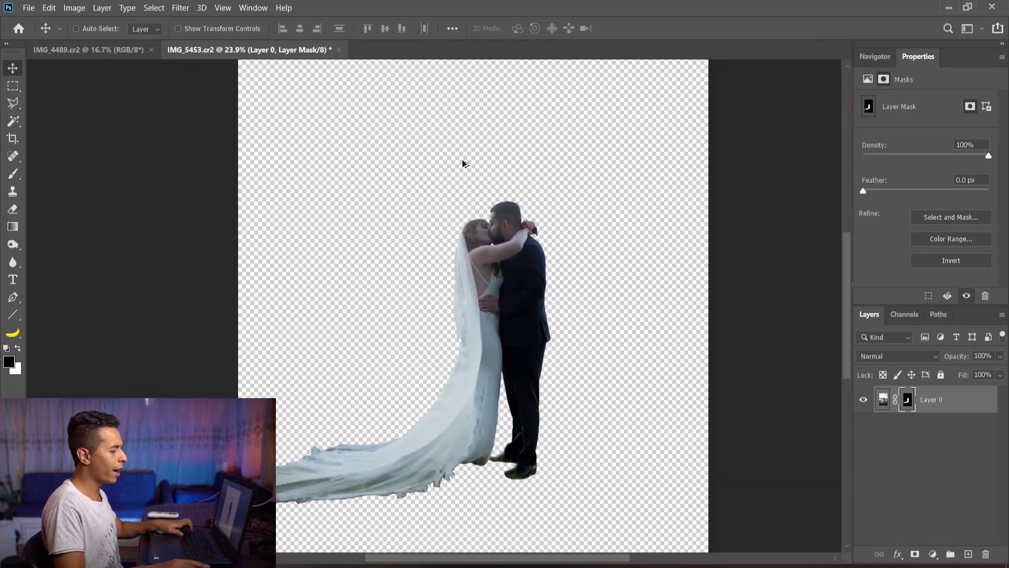
Move the masked couple into IMG_4489.cr2 and position them over the original couple in the forest photo
{"action": "scroll", "coordinate": [437, 306], "scroll_direction": "down", "scroll_amount": 2}
{"action": "left_click_drag", "start_coordinate": [481, 345], "coordinate": [199, 26]}
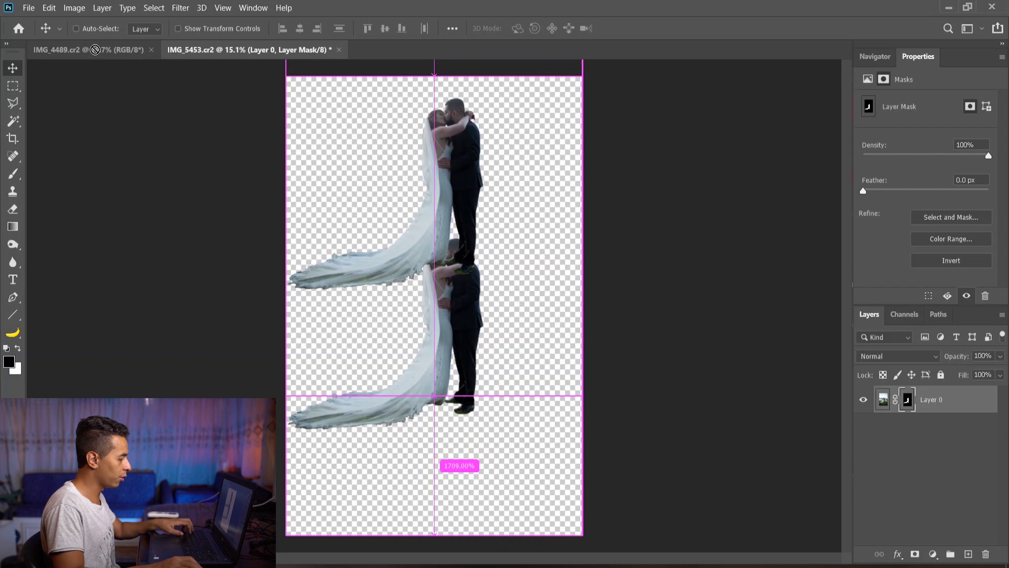
{"action": "left_click_drag", "start_coordinate": [466, 260], "coordinate": [486, 290]}
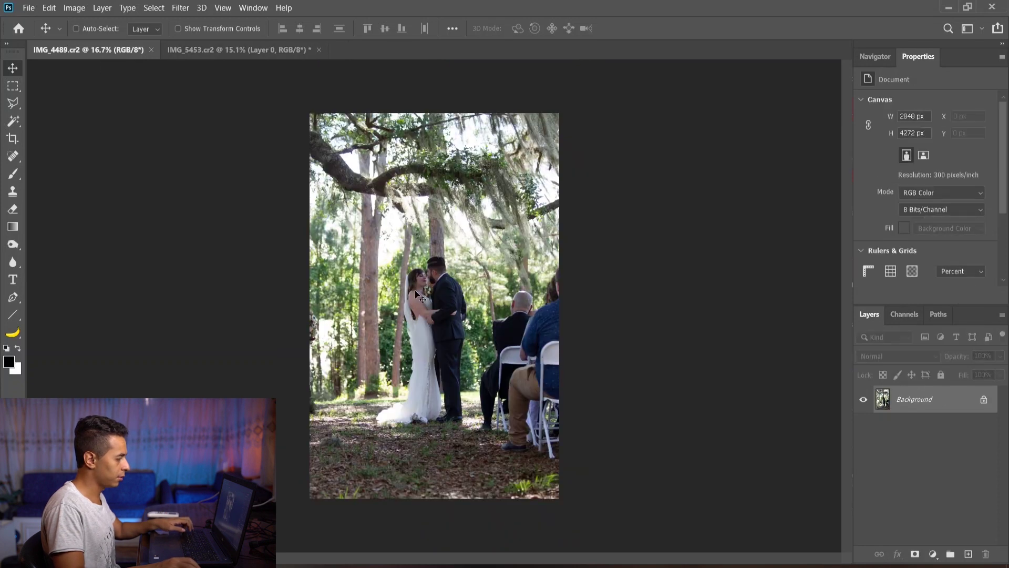
{"action": "left_click_drag", "start_coordinate": [374, 249], "coordinate": [439, 349]}
{"action": "scroll", "coordinate": [455, 362], "scroll_direction": "up", "scroll_amount": 10}
{"action": "left_click_drag", "start_coordinate": [457, 462], "coordinate": [471, 411]}
{"action": "scroll", "coordinate": [468, 410], "scroll_direction": "down", "scroll_amount": 3}
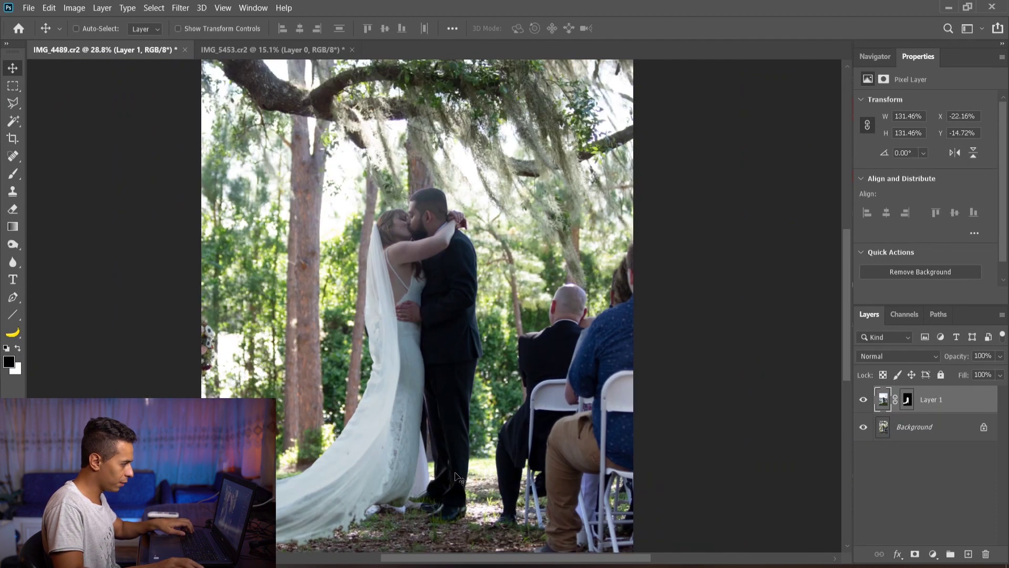
Lower Layer 1's opacity to 57% and scale the couple to 93.93%, aligning them with the original couple
{"action": "left_click_drag", "start_coordinate": [960, 359], "coordinate": [938, 357]}
{"action": "key", "text": "ctrl+t"}
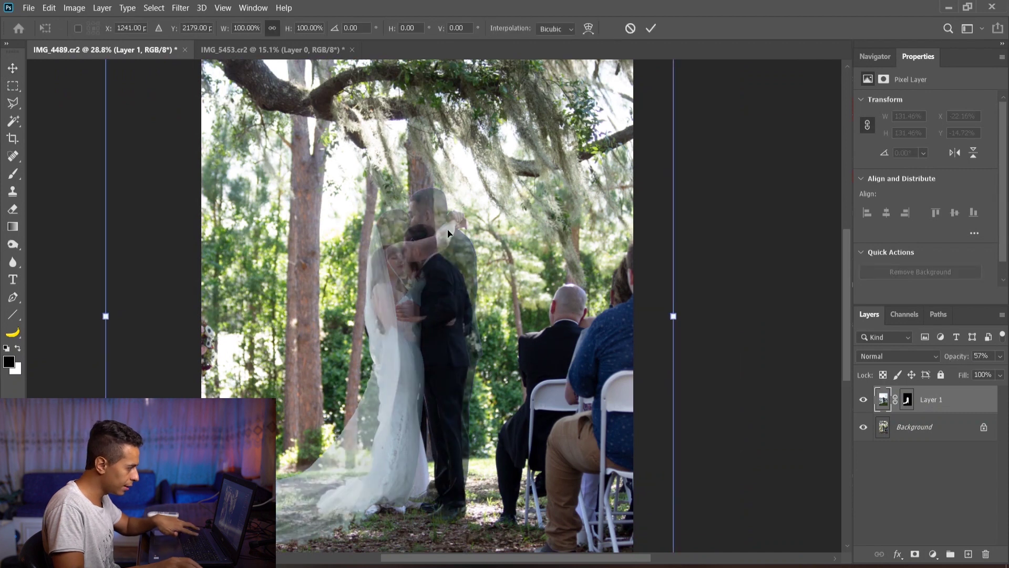
{"action": "scroll", "coordinate": [436, 197], "scroll_direction": "down", "scroll_amount": 4}
{"action": "left_click_drag", "start_coordinate": [420, 100], "coordinate": [420, 124]}
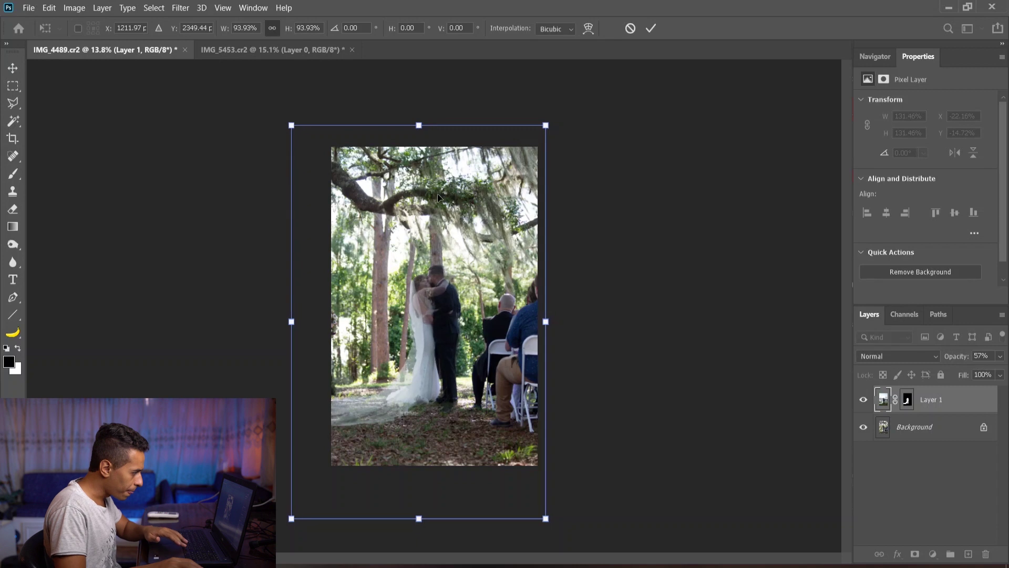
{"action": "key", "text": "Return"}
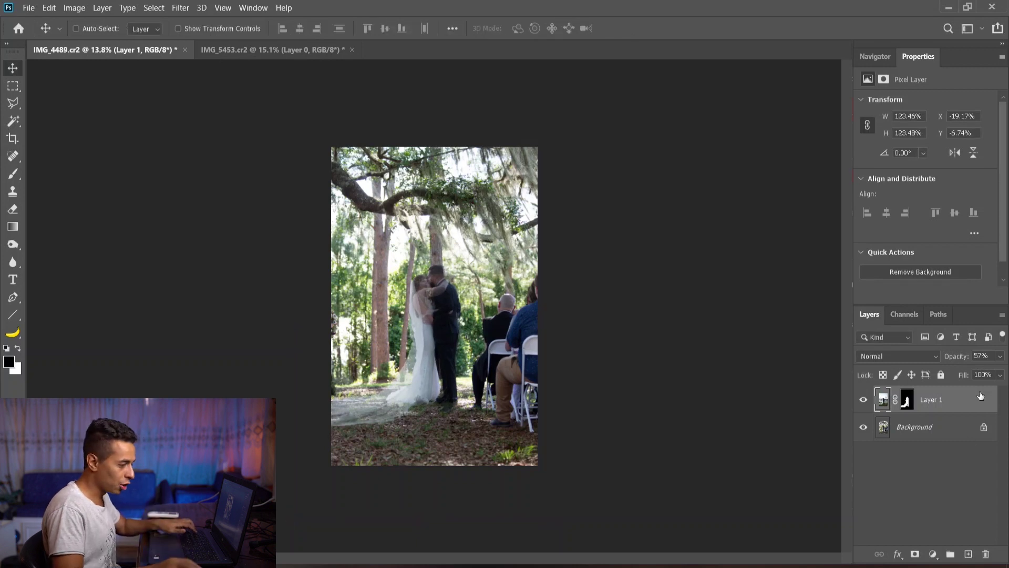
Restore Layer 1's opacity to 100%, hide the layer, and make the Background layer active
{"action": "left_click_drag", "start_coordinate": [960, 360], "coordinate": [993, 360]}
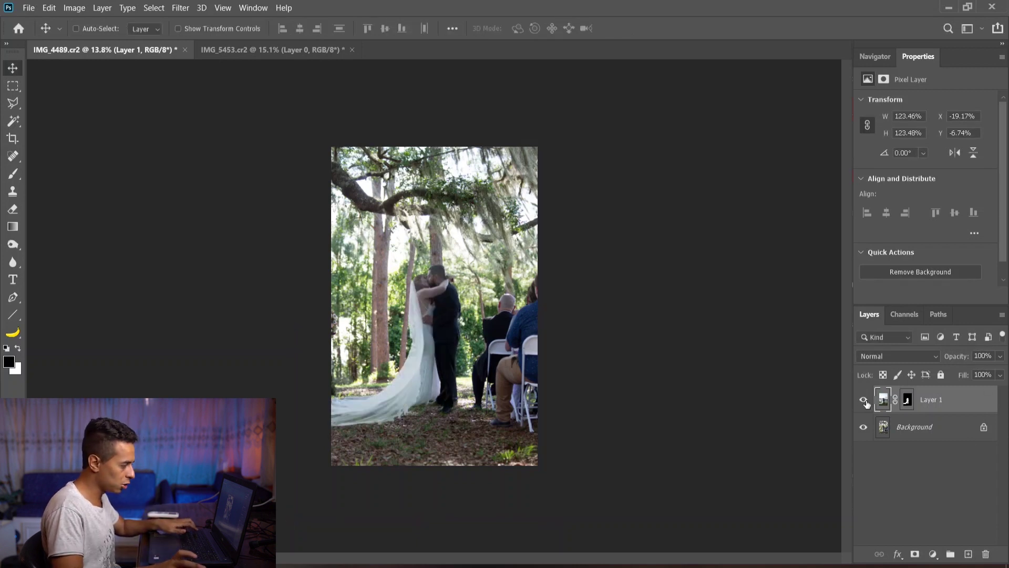
{"action": "left_click", "coordinate": [864, 400]}
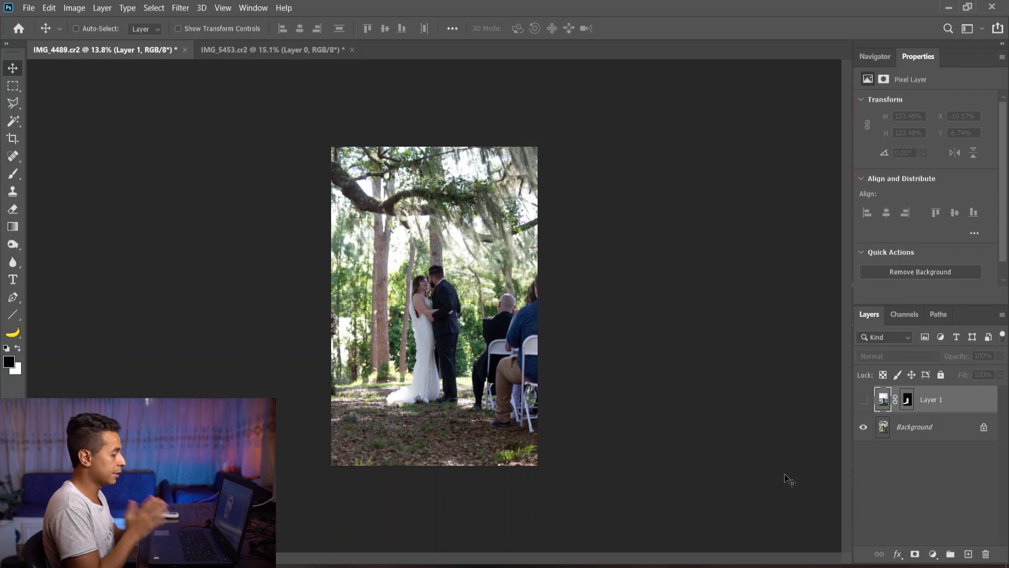
{"action": "key", "text": "ctrl+plus"}
{"action": "left_click", "coordinate": [893, 428]}
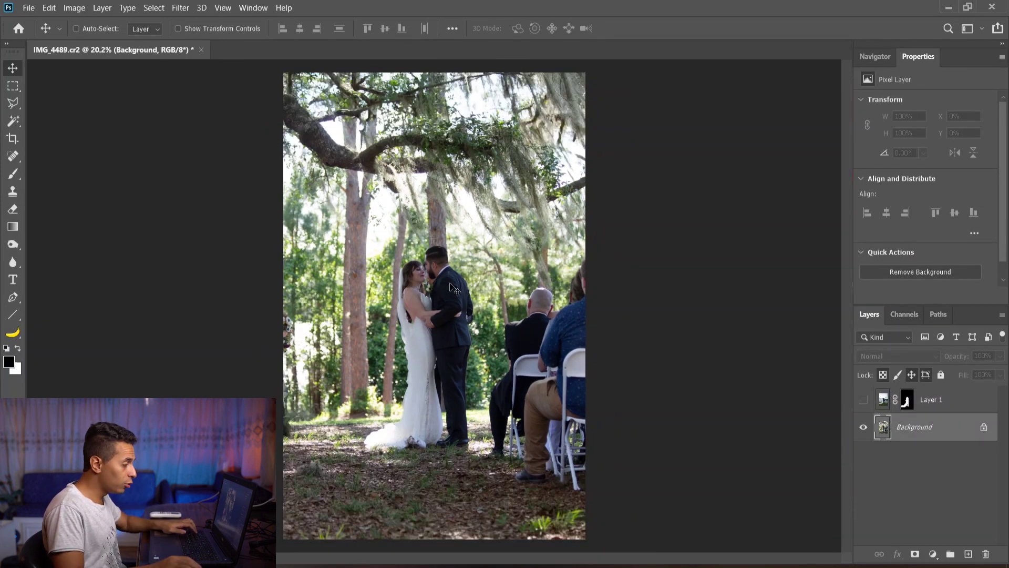
Draw a freehand lasso selection on the Background around the ground area containing the dress train and the groom's shoes
{"action": "scroll", "coordinate": [453, 407], "scroll_direction": "up", "scroll_amount": 3}
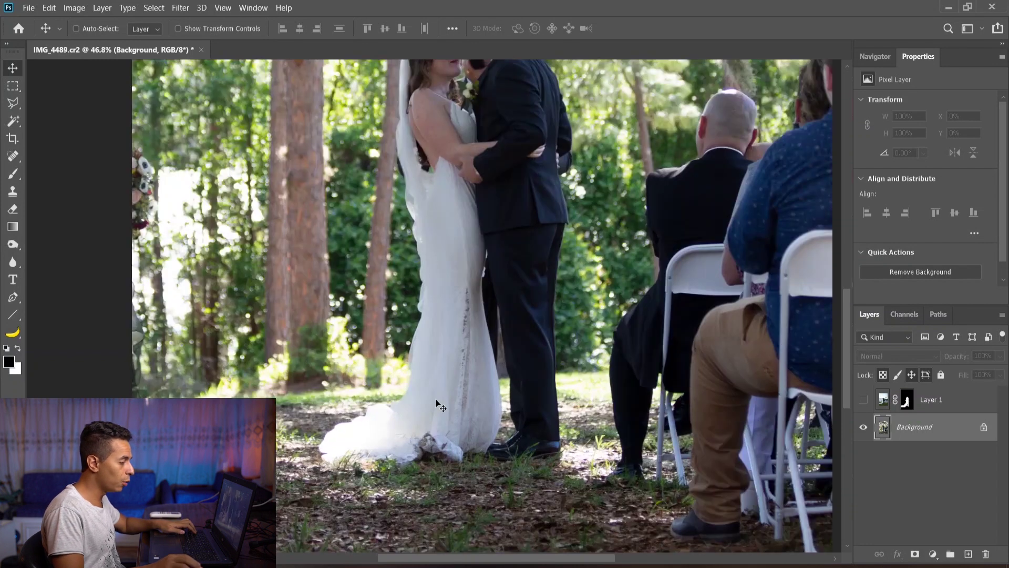
{"action": "scroll", "coordinate": [478, 348], "scroll_direction": "down", "scroll_amount": 2}
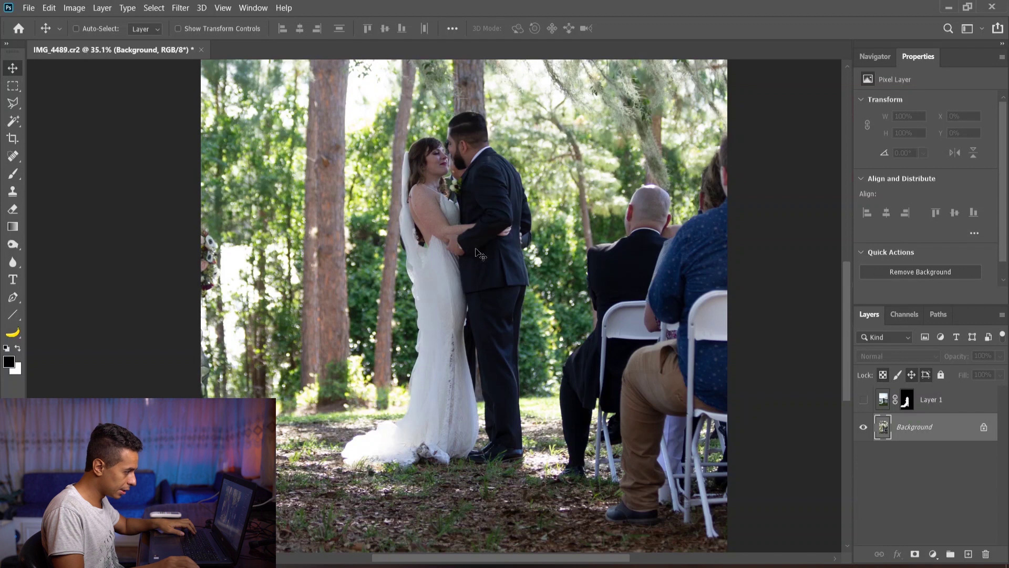
{"action": "scroll", "coordinate": [480, 407], "scroll_direction": "up", "scroll_amount": 5}
{"action": "scroll", "coordinate": [494, 412], "scroll_direction": "down", "scroll_amount": 2}
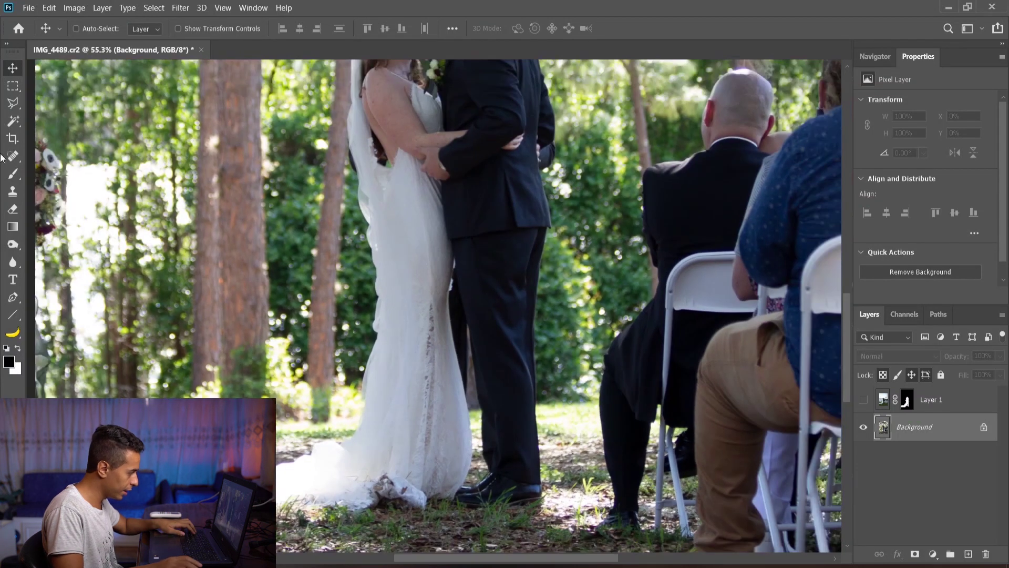
{"action": "left_click", "coordinate": [13, 103]}
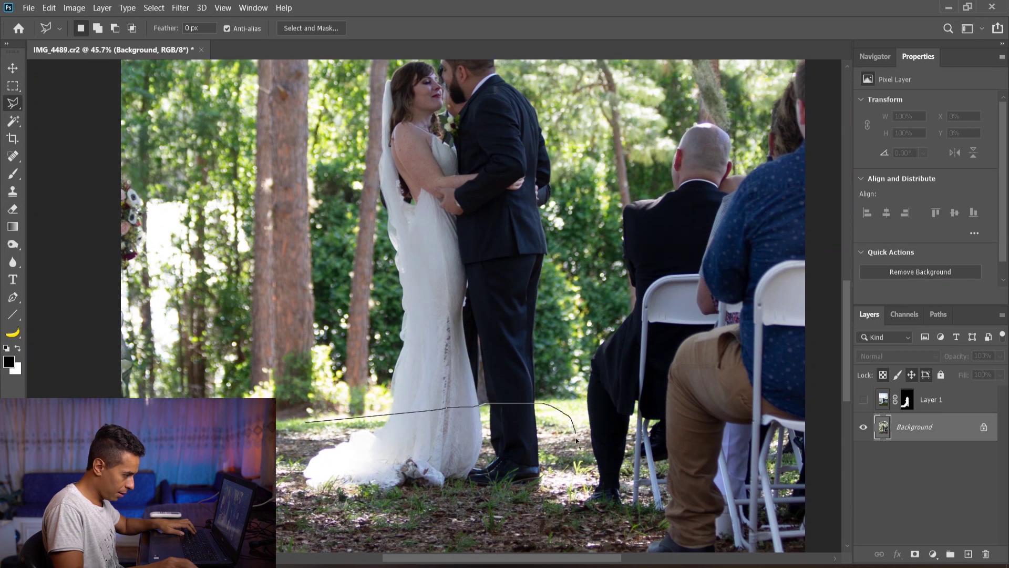
{"action": "left_click_drag", "start_coordinate": [263, 522], "coordinate": [237, 521]}
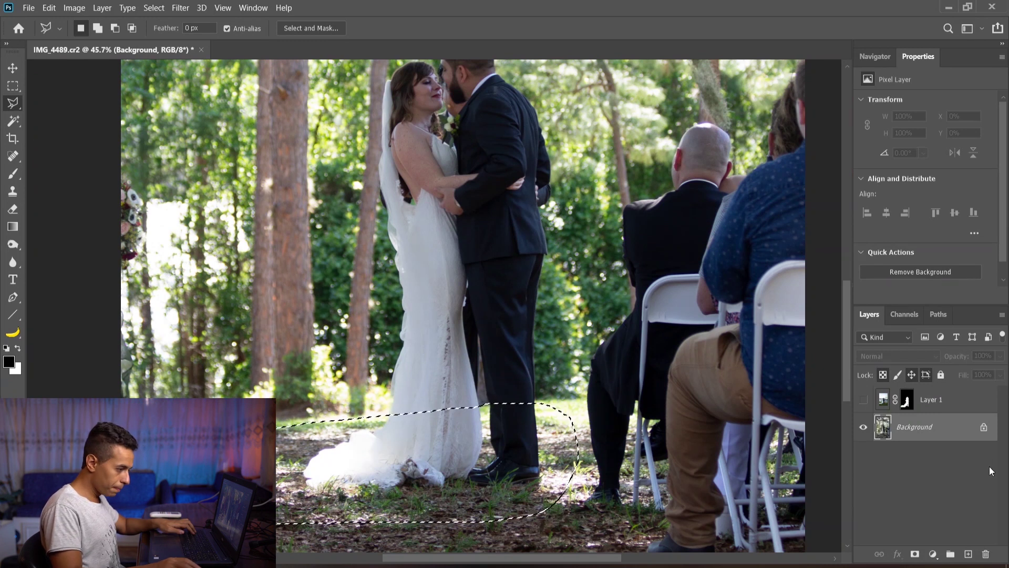
Add a new layer above the Background and set the Clone Stamp tool to sample Current & Below
{"action": "left_click", "coordinate": [968, 554]}
{"action": "scroll", "coordinate": [518, 279], "scroll_direction": "down", "scroll_amount": 4}
{"action": "scroll", "coordinate": [310, 481], "scroll_direction": "up", "scroll_amount": 5}
{"action": "left_click", "coordinate": [13, 191]}
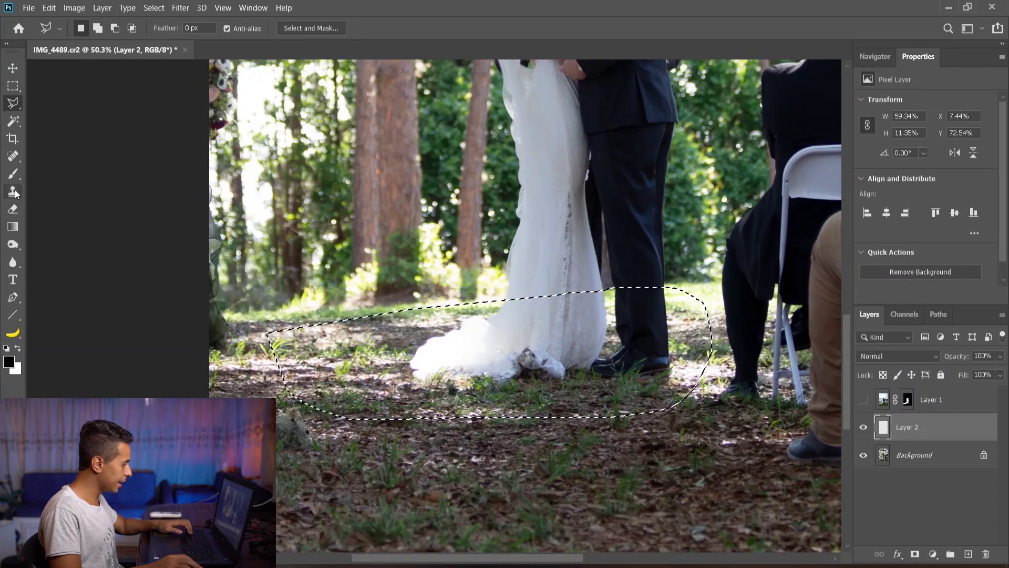
{"action": "left_click", "coordinate": [558, 30]}
{"action": "left_click", "coordinate": [553, 52]}
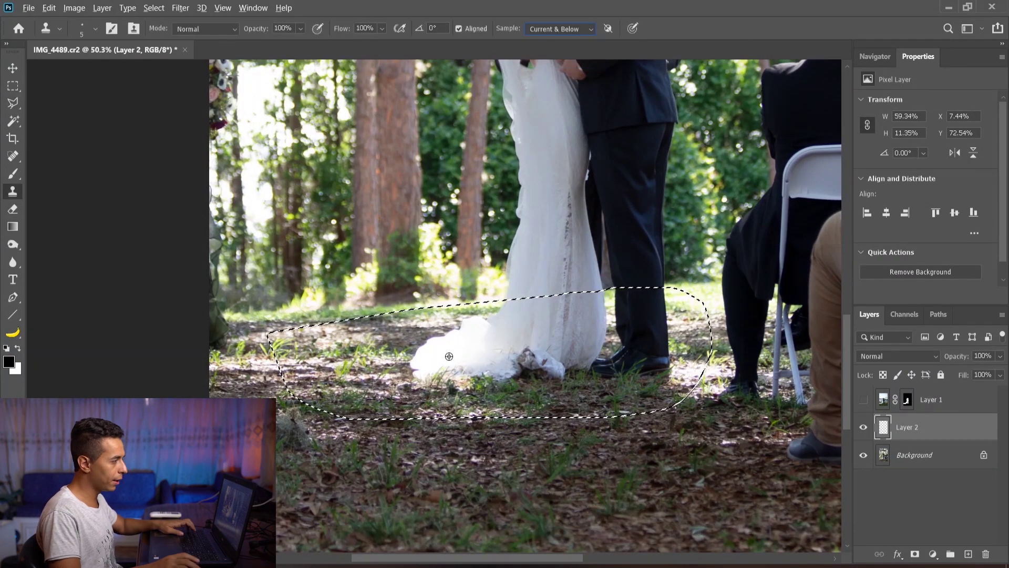
Clone forest ground over the dress train and the groom's shoes inside the selection
{"action": "mouse_move", "coordinate": [448, 355]}
{"action": "left_mouse_down"}
{"action": "mouse_move", "coordinate": [412, 372]}
{"action": "mouse_move", "coordinate": [336, 368]}
{"action": "left_mouse_up"}
{"action": "mouse_move", "coordinate": [434, 368]}
{"action": "left_mouse_down"}
{"action": "mouse_move", "coordinate": [490, 340]}
{"action": "mouse_move", "coordinate": [430, 348]}
{"action": "mouse_move", "coordinate": [552, 363]}
{"action": "mouse_move", "coordinate": [453, 364]}
{"action": "mouse_move", "coordinate": [508, 369]}
{"action": "mouse_move", "coordinate": [495, 370]}
{"action": "mouse_move", "coordinate": [575, 371]}
{"action": "mouse_move", "coordinate": [632, 356]}
{"action": "mouse_move", "coordinate": [603, 349]}
{"action": "mouse_move", "coordinate": [562, 381]}
{"action": "mouse_move", "coordinate": [568, 433]}
{"action": "mouse_move", "coordinate": [397, 426]}
{"action": "mouse_move", "coordinate": [374, 408]}
{"action": "mouse_move", "coordinate": [513, 377]}
{"action": "mouse_move", "coordinate": [575, 340]}
{"action": "mouse_move", "coordinate": [531, 343]}
{"action": "left_mouse_up"}
{"action": "key", "text": "3"}
{"action": "mouse_move", "coordinate": [668, 350]}
{"action": "left_mouse_down"}
{"action": "mouse_move", "coordinate": [626, 323]}
{"action": "mouse_move", "coordinate": [634, 320]}
{"action": "left_mouse_up"}
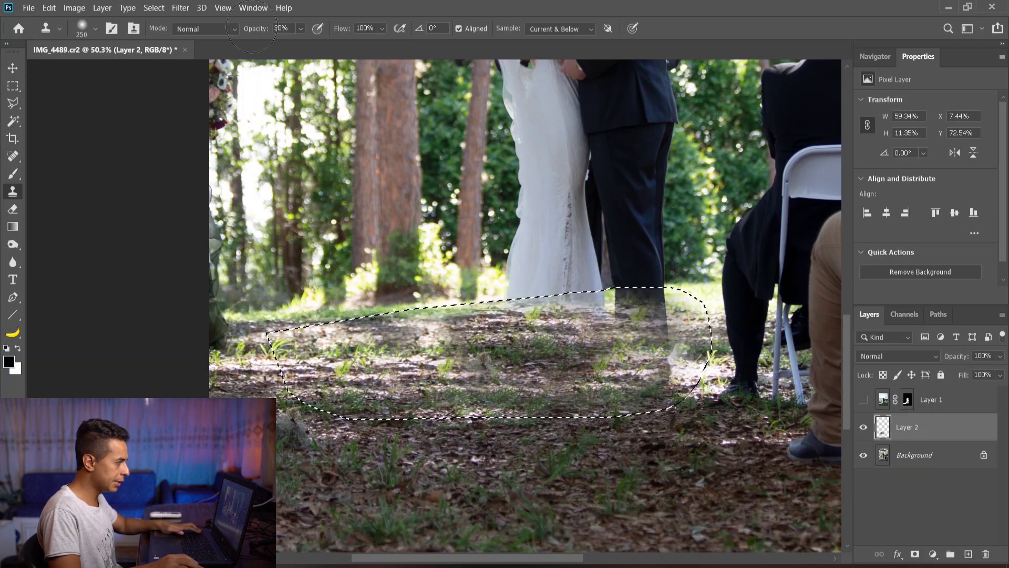
Blend the cloned ground with further partial-opacity Clone Stamp strokes, raising the opacity to 47%, and clear the selection
{"action": "left_click", "coordinate": [407, 306], "text": "alt"}
{"action": "mouse_move", "coordinate": [415, 315]}
{"action": "left_mouse_down"}
{"action": "mouse_move", "coordinate": [657, 341]}
{"action": "mouse_move", "coordinate": [618, 356]}
{"action": "left_mouse_up"}
{"action": "left_click", "coordinate": [440, 364], "text": "alt"}
{"action": "mouse_move", "coordinate": [697, 358]}
{"action": "left_mouse_down"}
{"action": "mouse_move", "coordinate": [676, 350]}
{"action": "mouse_move", "coordinate": [679, 316]}
{"action": "mouse_move", "coordinate": [636, 305]}
{"action": "left_mouse_up"}
{"action": "scroll", "coordinate": [679, 327], "scroll_direction": "down", "scroll_amount": 3}
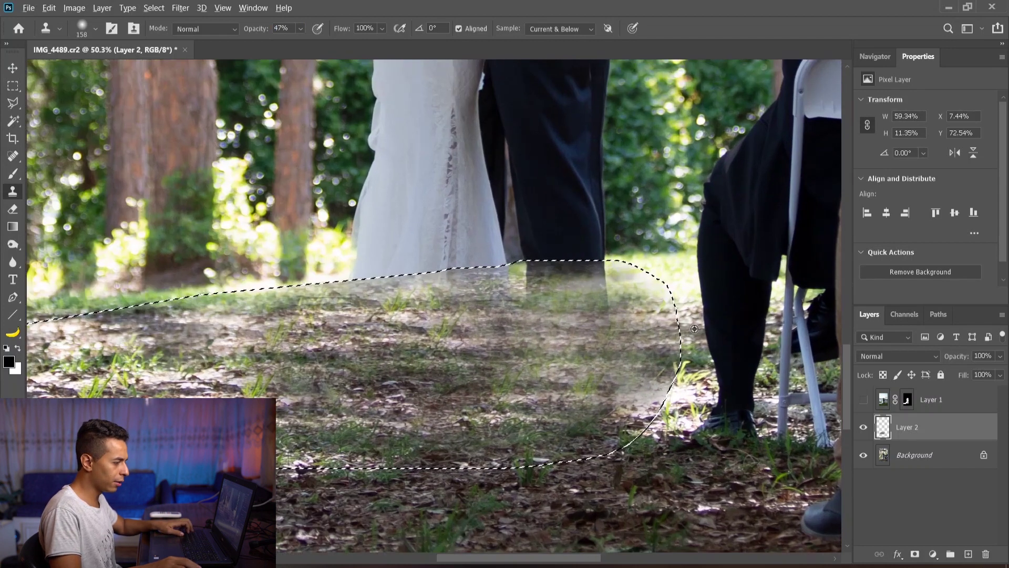
{"action": "key", "text": "ctrl+d"}
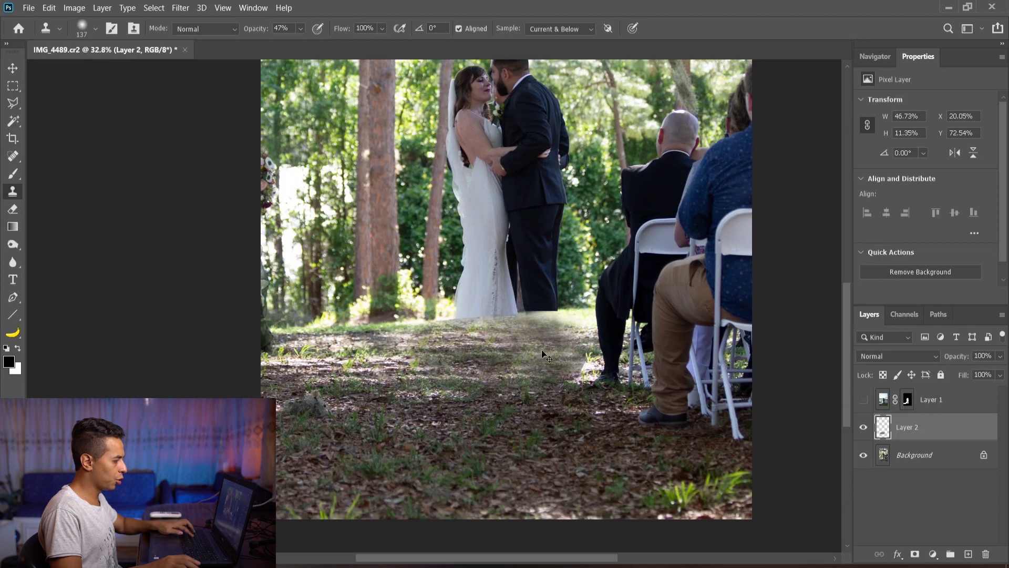
Lasso a narrow vertical strip over the groom that continues the tree trunk from above his head down to the ground
{"action": "scroll", "coordinate": [466, 339], "scroll_direction": "up", "scroll_amount": 2}
{"action": "key", "text": "l"}
{"action": "scroll", "coordinate": [539, 99], "scroll_direction": "up", "scroll_amount": 2}
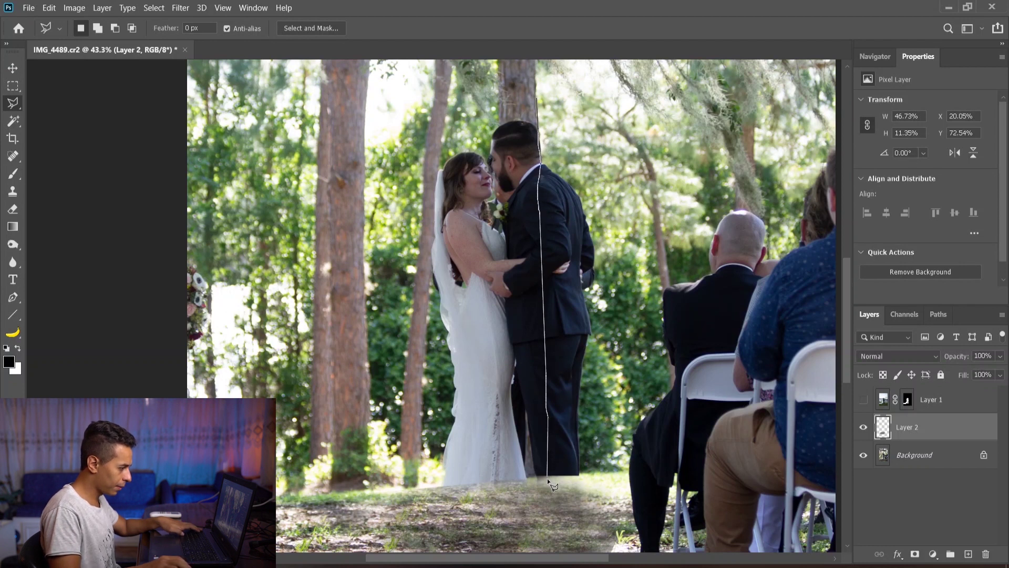
{"action": "left_click", "coordinate": [512, 484]}
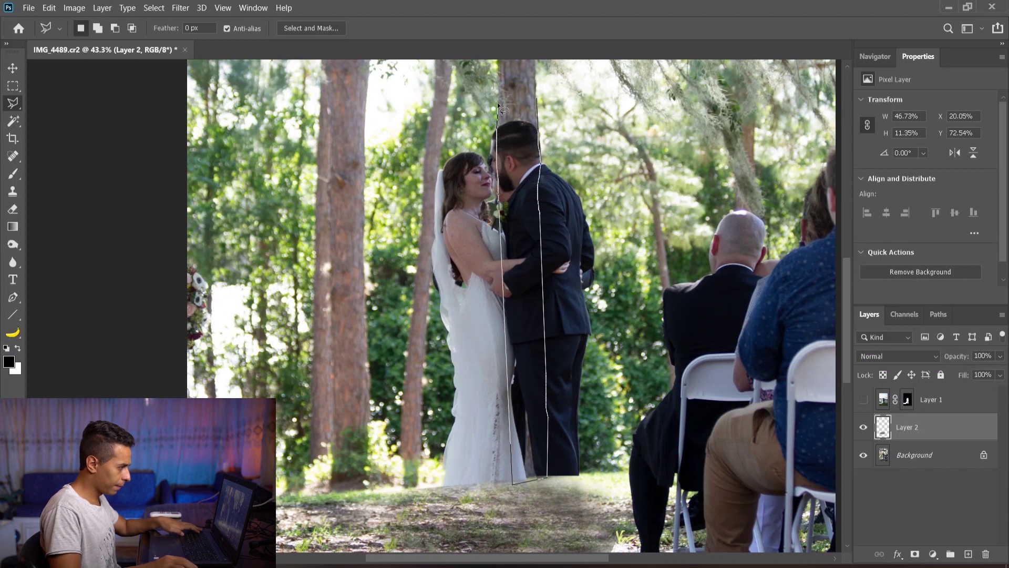
{"action": "double_click", "coordinate": [497, 76]}
{"action": "scroll", "coordinate": [515, 89], "scroll_direction": "up", "scroll_amount": 1}
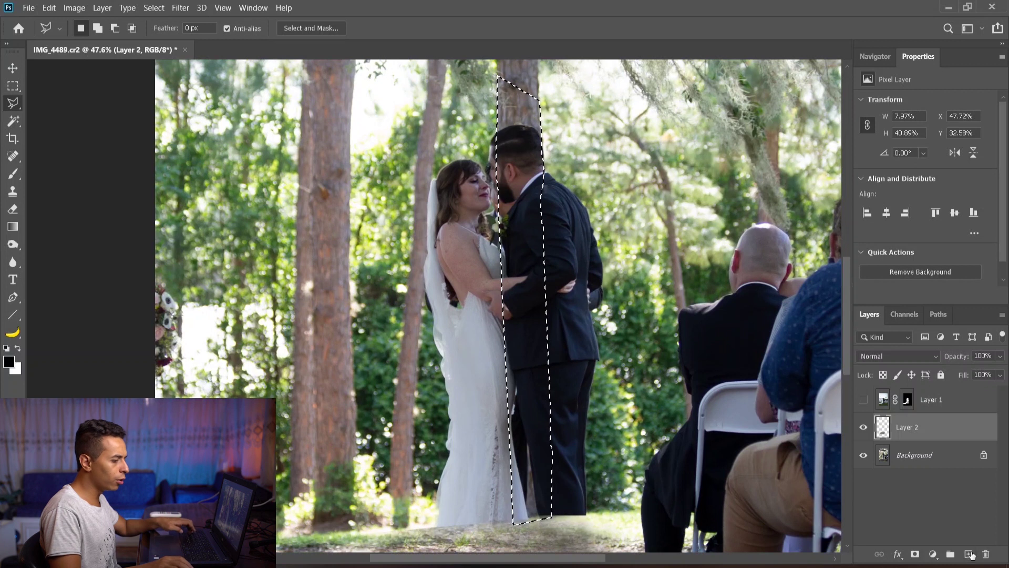
Add a new layer for the trunk and set the Clone Stamp to 100% opacity with a smaller brush
{"action": "key", "text": "ctrl+alt+shift+n"}
{"action": "key", "text": "s"}
{"action": "scroll", "coordinate": [515, 90], "scroll_direction": "up", "scroll_amount": 4}
{"action": "key", "text": "0"}
{"action": "key", "text": "bracketleft"}
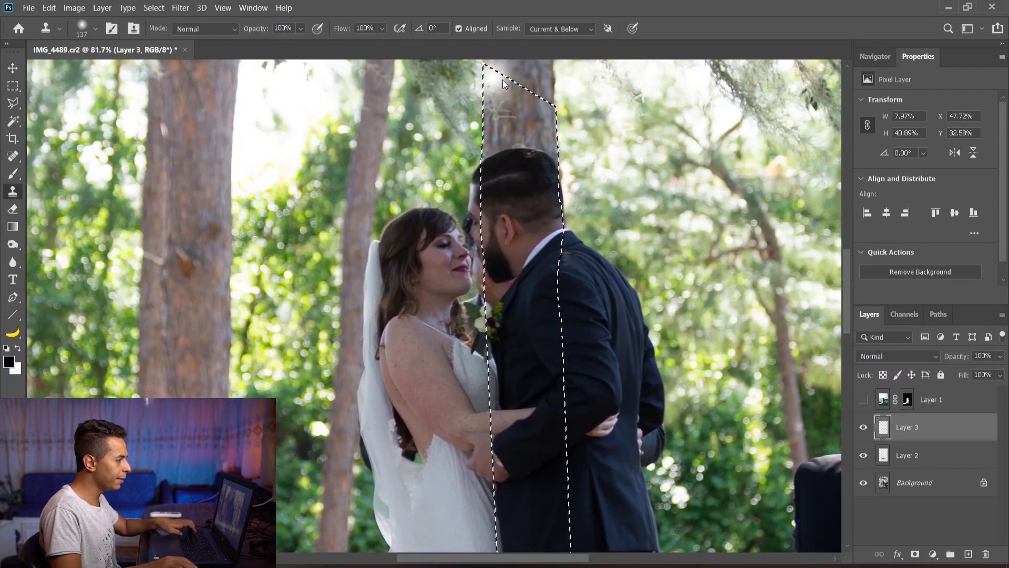
Try to clone bark from the trunk above the groom's head down over his hair
{"action": "scroll", "coordinate": [521, 91], "scroll_direction": "up", "scroll_amount": 6}
{"action": "left_click", "coordinate": [526, 83], "text": "alt"}
{"action": "mouse_move", "coordinate": [525, 134]}
{"action": "left_mouse_down"}
{"action": "mouse_move", "coordinate": [503, 136]}
{"action": "mouse_move", "coordinate": [492, 156]}
{"action": "mouse_move", "coordinate": [525, 165]}
{"action": "left_mouse_up"}
{"action": "key", "text": "ctrl+z"}
Clone bark from the large neighbouring trunk down the whole selected strip using a brush of about 264 px
{"action": "scroll", "coordinate": [369, 162], "scroll_direction": "down", "scroll_amount": 4}
{"action": "right_click", "coordinate": [333, 188], "text": "alt"}
{"action": "left_click", "coordinate": [297, 170], "text": "alt"}
{"action": "mouse_move", "coordinate": [476, 158]}
{"action": "left_mouse_down"}
{"action": "mouse_move", "coordinate": [489, 163]}
{"action": "mouse_move", "coordinate": [476, 153]}
{"action": "mouse_move", "coordinate": [484, 215]}
{"action": "mouse_move", "coordinate": [470, 458]}
{"action": "mouse_move", "coordinate": [495, 426]}
{"action": "mouse_move", "coordinate": [480, 376]}
{"action": "left_mouse_up"}
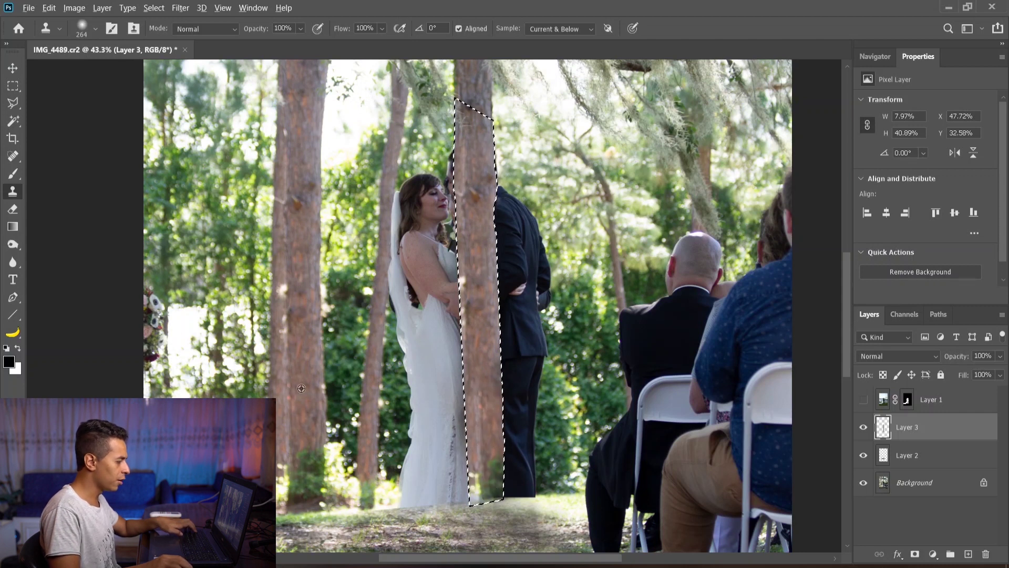
{"action": "mouse_move", "coordinate": [475, 457]}
{"action": "left_mouse_down"}
{"action": "mouse_move", "coordinate": [481, 487]}
{"action": "mouse_move", "coordinate": [484, 478]}
{"action": "left_mouse_up"}
Clear the selection and move Layer 3 below Layer 2
{"action": "key", "text": "ctrl+d"}
{"action": "left_click_drag", "start_coordinate": [925, 427], "coordinate": [935, 467]}
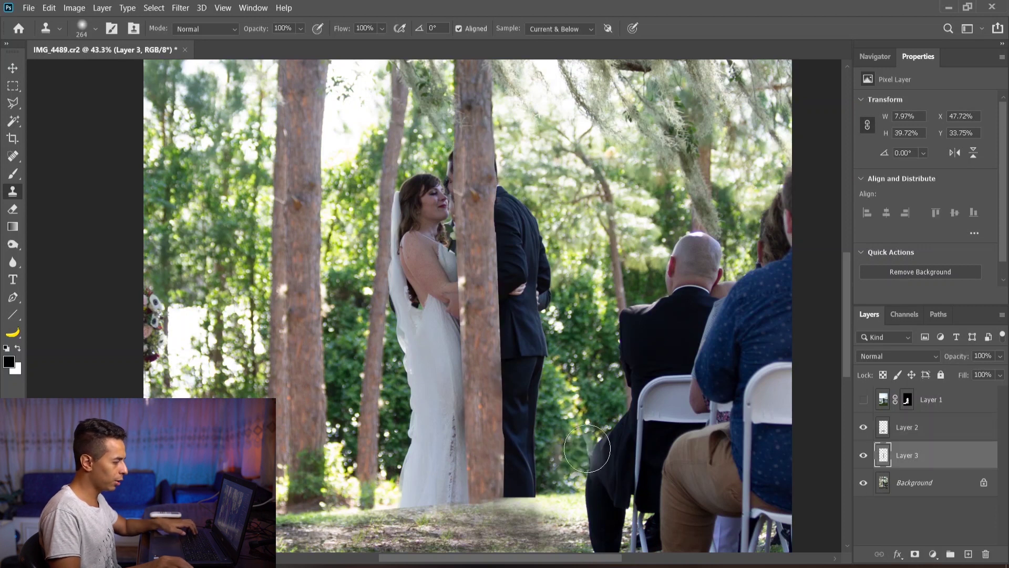
{"action": "key", "text": "v"}
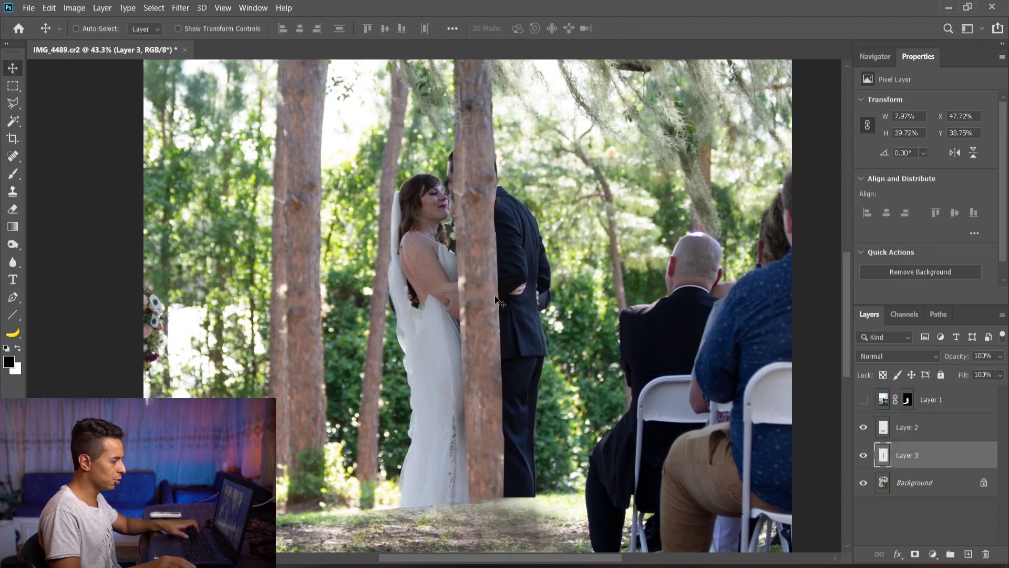
Soften the cloned trunk on Layer 3 with the Blur tool at 61% strength
{"action": "left_click", "coordinate": [15, 262]}
{"action": "scroll", "coordinate": [522, 243], "scroll_direction": "up", "scroll_amount": 8}
{"action": "scroll", "coordinate": [478, 236], "scroll_direction": "down", "scroll_amount": 8}
{"action": "left_click_drag", "start_coordinate": [433, 191], "coordinate": [466, 201]}
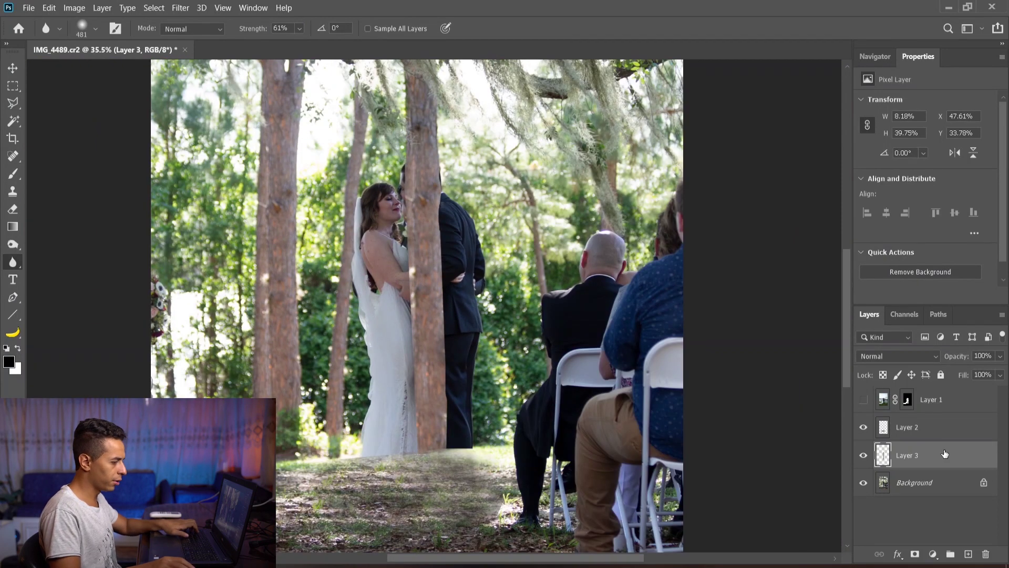
Darken Layer 3 slightly with Curves, mapping input 68 to output 61
{"action": "key", "text": "ctrl+m"}
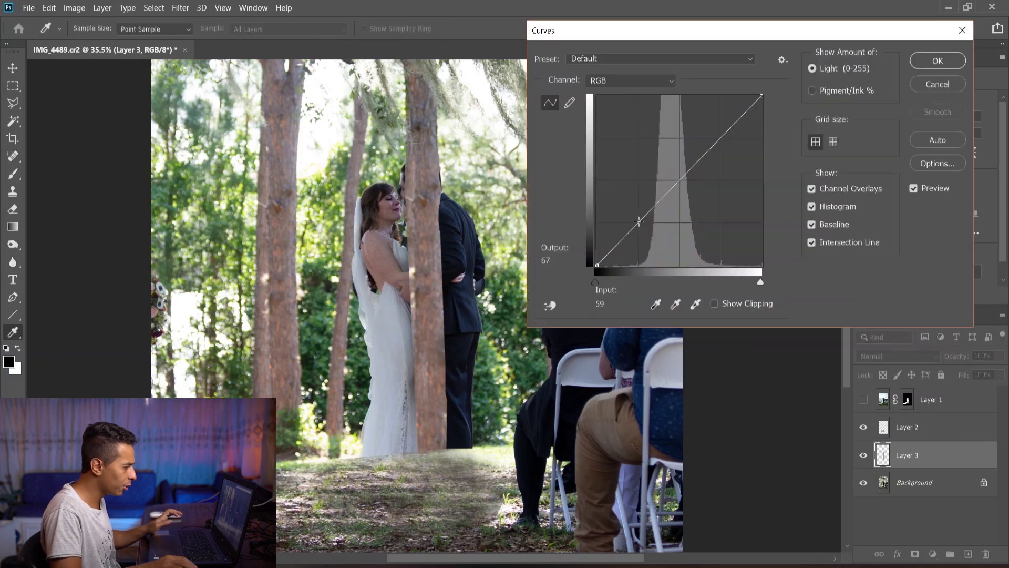
{"action": "left_click_drag", "start_coordinate": [638, 221], "coordinate": [642, 225]}
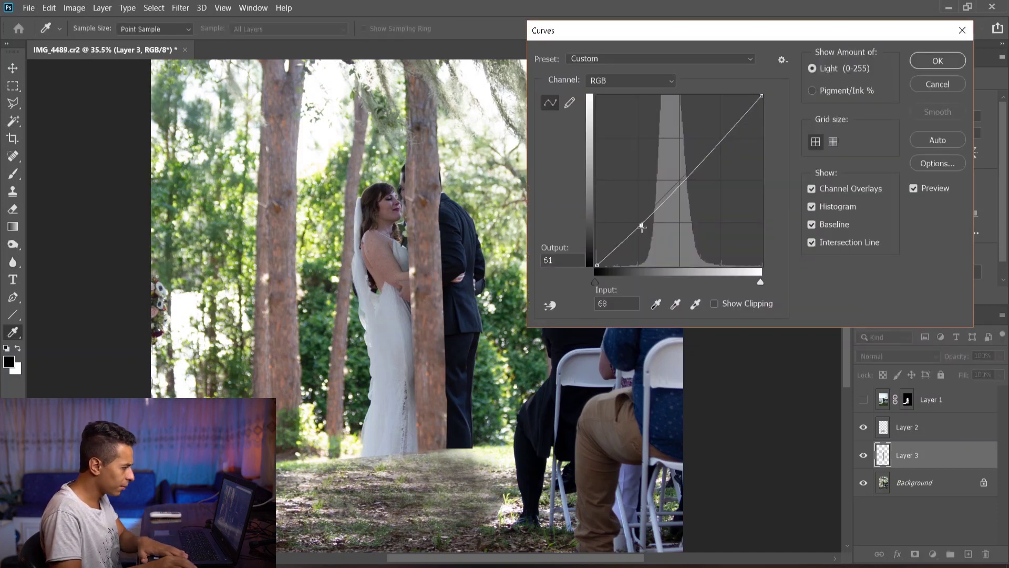
{"action": "key", "text": "Return"}
{"action": "key", "text": "v"}
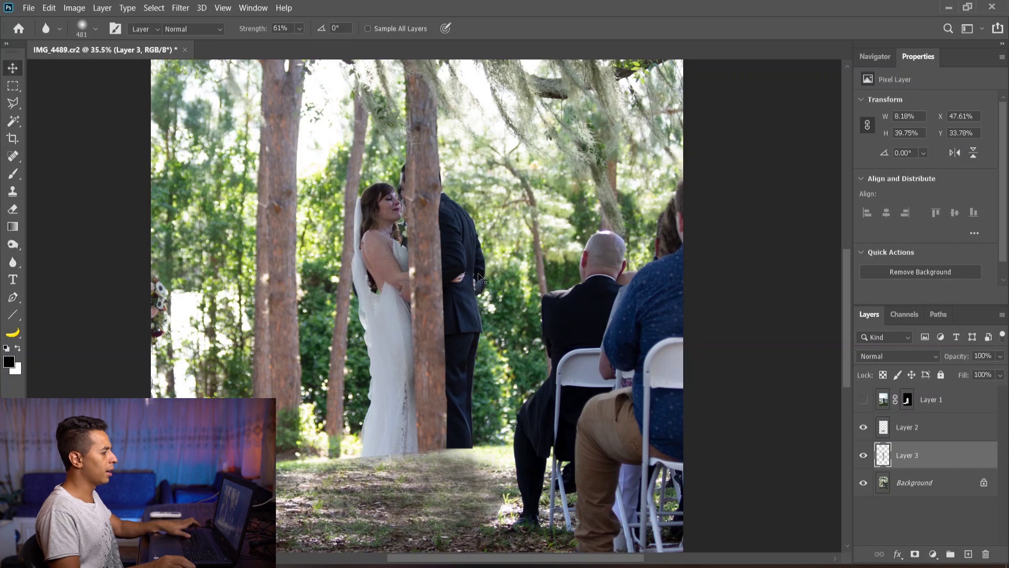
Load the combined outlines of Layer 3 and Layer 2 as a selection and invert it
{"action": "left_click", "coordinate": [882, 457], "text": "ctrl"}
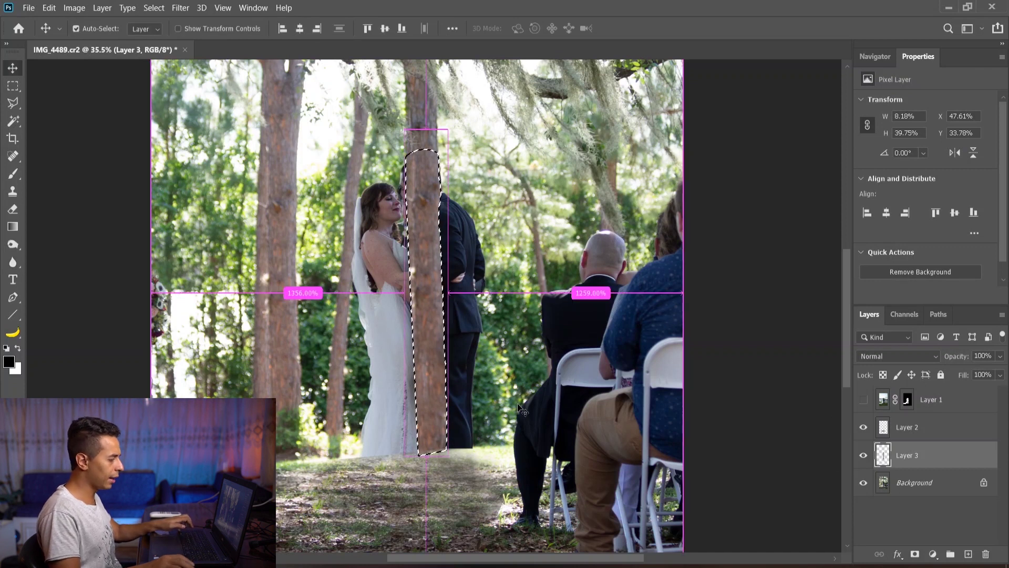
{"action": "left_click", "coordinate": [883, 429], "text": "ctrl+shift"}
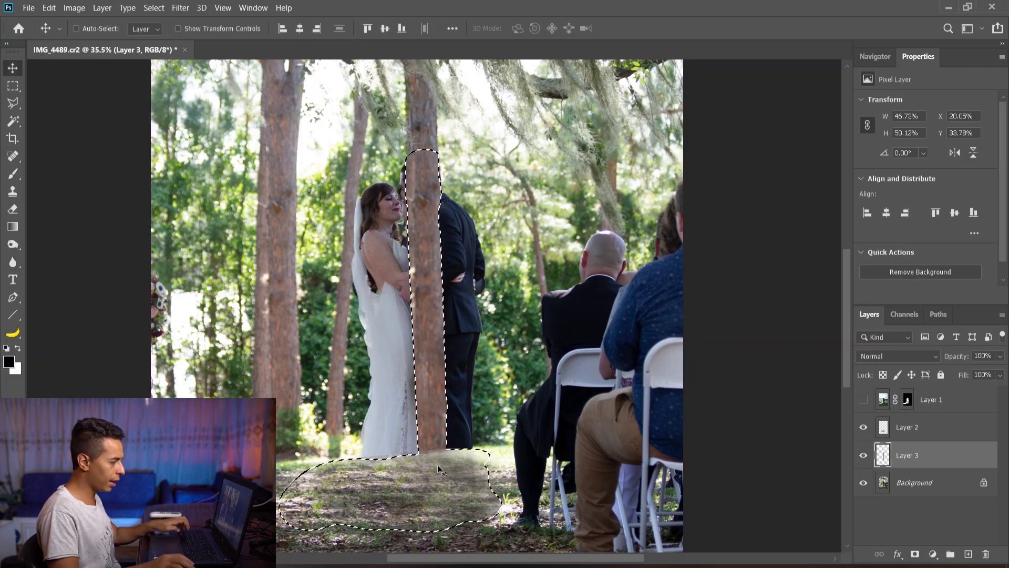
{"action": "key", "text": "ctrl"}
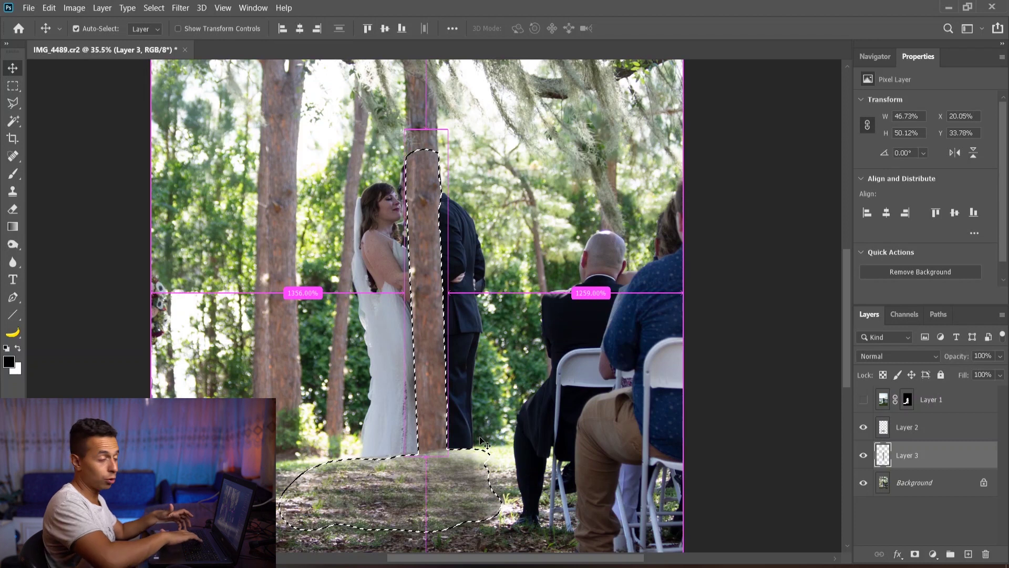
{"action": "key", "text": "ctrl+shift+i"}
{"action": "scroll", "coordinate": [441, 274], "scroll_direction": "up", "scroll_amount": 1}
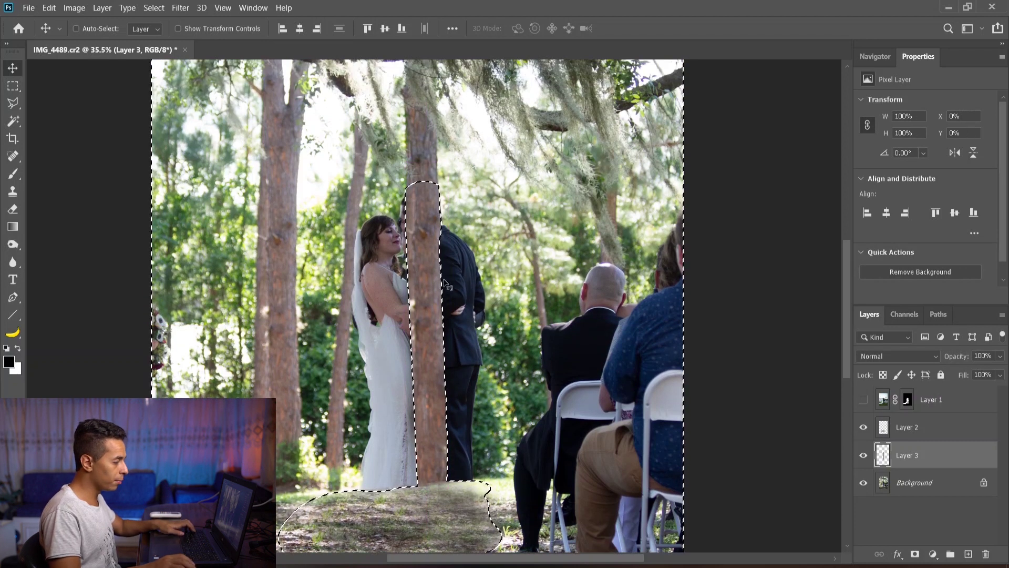
Add a new layer above Layer 2 and set a soft Clone Stamp brush of about 128 px
{"action": "scroll", "coordinate": [444, 275], "scroll_direction": "up", "scroll_amount": 3}
{"action": "left_click", "coordinate": [917, 427]}
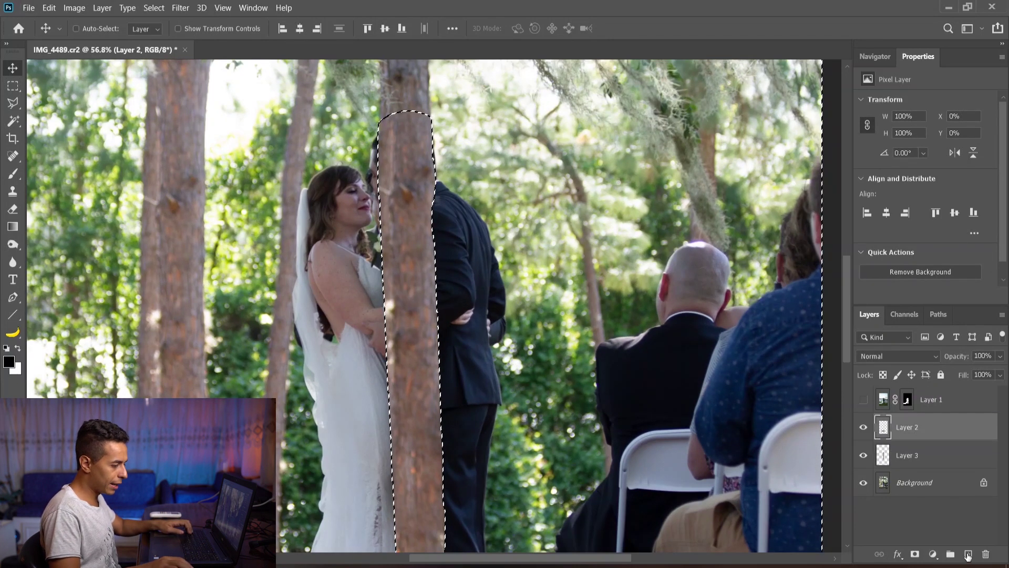
{"action": "left_click", "coordinate": [968, 554]}
{"action": "key", "text": "s"}
{"action": "right_click", "coordinate": [515, 207], "text": "alt"}
{"action": "scroll", "coordinate": [497, 200], "scroll_direction": "down", "scroll_amount": 3}
{"action": "right_click", "coordinate": [545, 271], "text": "alt"}
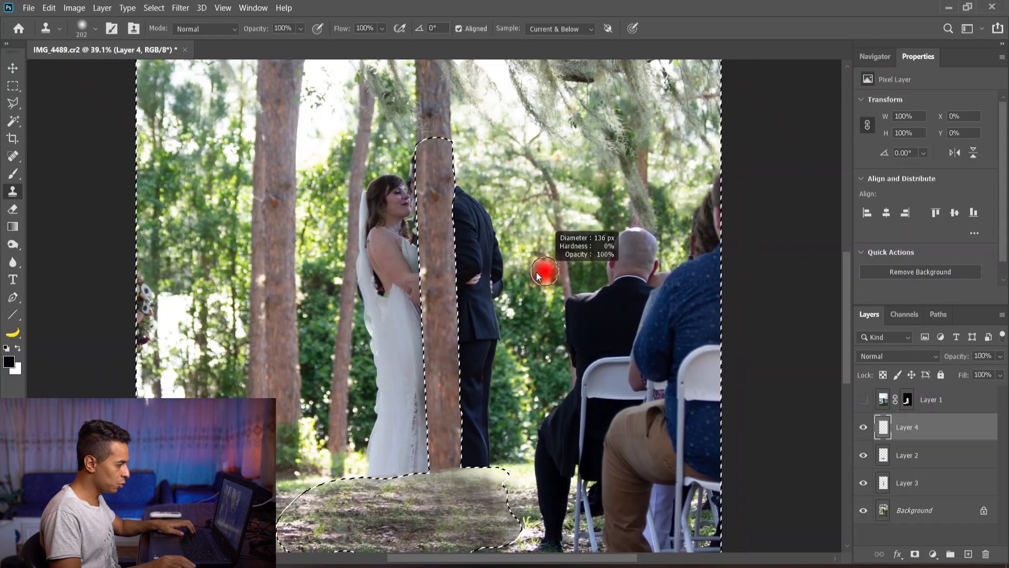
Clone the neighbouring background foliage over the groom's upper body beside the trunk
{"action": "scroll", "coordinate": [529, 224], "scroll_direction": "up", "scroll_amount": 2}
{"action": "left_click", "coordinate": [532, 219], "text": "alt"}
{"action": "mouse_move", "coordinate": [465, 225]}
{"action": "left_mouse_down"}
{"action": "mouse_move", "coordinate": [484, 273]}
{"action": "mouse_move", "coordinate": [482, 343]}
{"action": "mouse_move", "coordinate": [462, 205]}
{"action": "mouse_move", "coordinate": [423, 152]}
{"action": "mouse_move", "coordinate": [455, 229]}
{"action": "mouse_move", "coordinate": [437, 262]}
{"action": "mouse_move", "coordinate": [439, 346]}
{"action": "mouse_move", "coordinate": [470, 294]}
{"action": "mouse_move", "coordinate": [431, 247]}
{"action": "mouse_move", "coordinate": [423, 263]}
{"action": "left_mouse_up"}
{"action": "left_click", "coordinate": [500, 194], "text": "alt"}
{"action": "scroll", "coordinate": [461, 197], "scroll_direction": "down", "scroll_amount": 2}
{"action": "scroll", "coordinate": [512, 406], "scroll_direction": "up", "scroll_amount": 3}
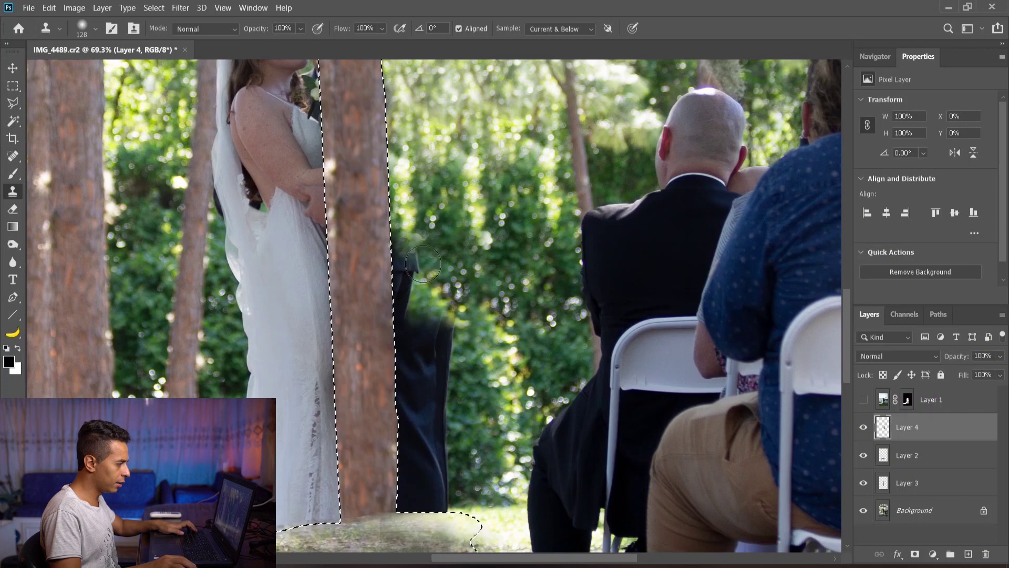
Choose a textured brush from the MINE group for the Clone Stamp and resize it to about 263 px
{"action": "right_click", "coordinate": [453, 180]}
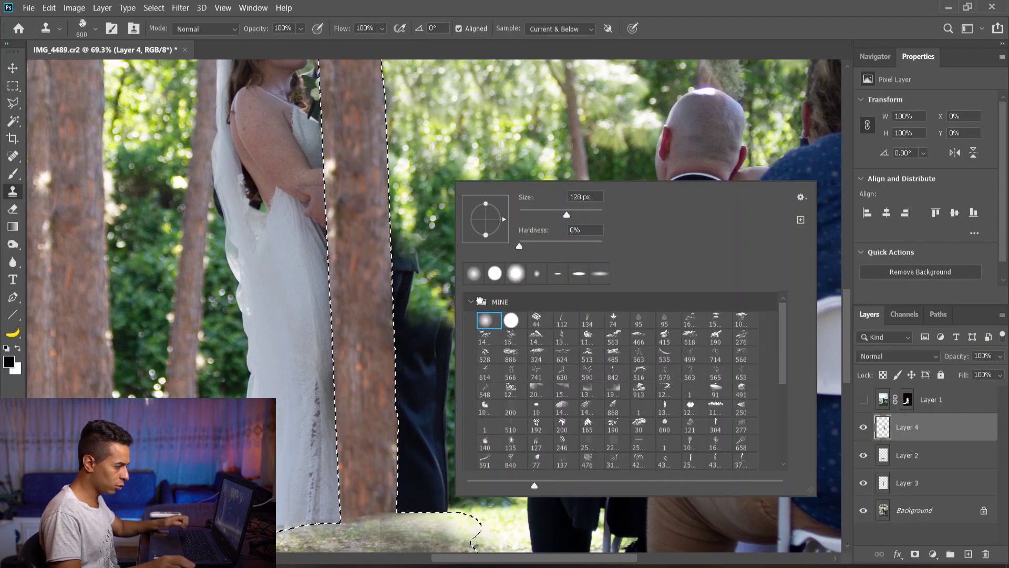
{"action": "left_click", "coordinate": [692, 431]}
{"action": "key", "text": "Return"}
{"action": "right_click", "coordinate": [462, 255], "text": "alt"}
Clone green foliage over the groom's remaining jacket and legs down to the grass
{"action": "left_click", "coordinate": [500, 273], "text": "alt"}
{"action": "mouse_move", "coordinate": [448, 320]}
{"action": "left_mouse_down"}
{"action": "mouse_move", "coordinate": [449, 356]}
{"action": "mouse_move", "coordinate": [414, 341]}
{"action": "mouse_move", "coordinate": [444, 351]}
{"action": "left_mouse_up"}
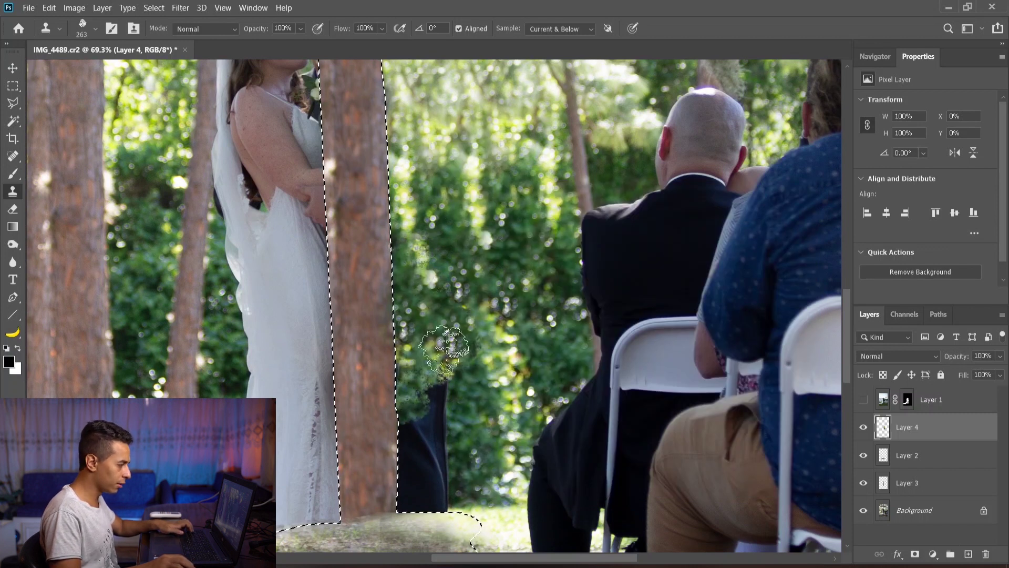
{"action": "left_click", "coordinate": [501, 313], "text": "alt"}
{"action": "mouse_move", "coordinate": [453, 412]}
{"action": "left_mouse_down"}
{"action": "mouse_move", "coordinate": [426, 462]}
{"action": "mouse_move", "coordinate": [431, 494]}
{"action": "mouse_move", "coordinate": [408, 420]}
{"action": "mouse_move", "coordinate": [428, 465]}
{"action": "mouse_move", "coordinate": [429, 407]}
{"action": "mouse_move", "coordinate": [402, 499]}
{"action": "left_mouse_up"}
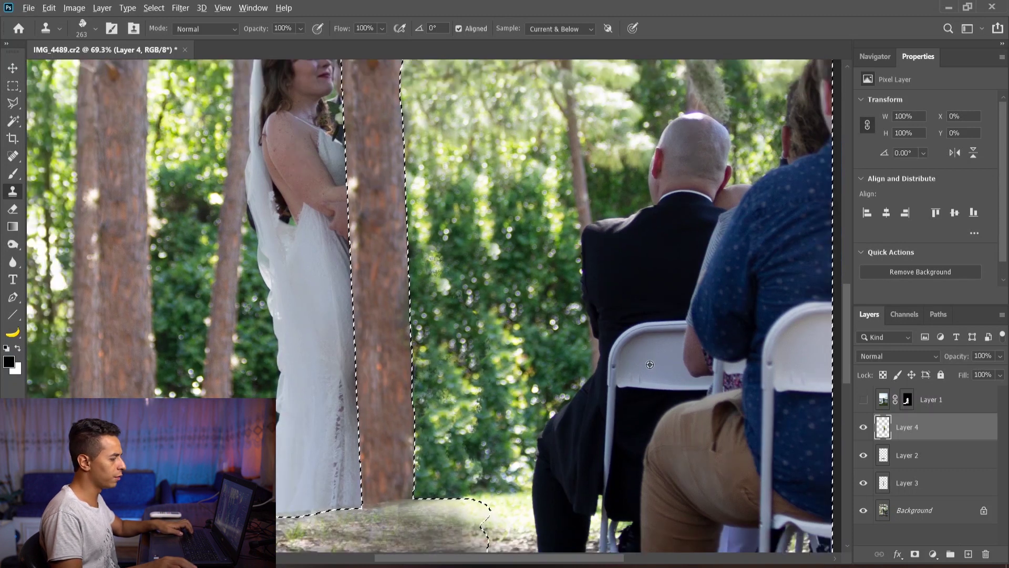
Enlarge the Clone Stamp brush to about 287 px and clone background foliage over the bride and her dress
{"action": "scroll", "coordinate": [650, 364], "scroll_direction": "down", "scroll_amount": 5}
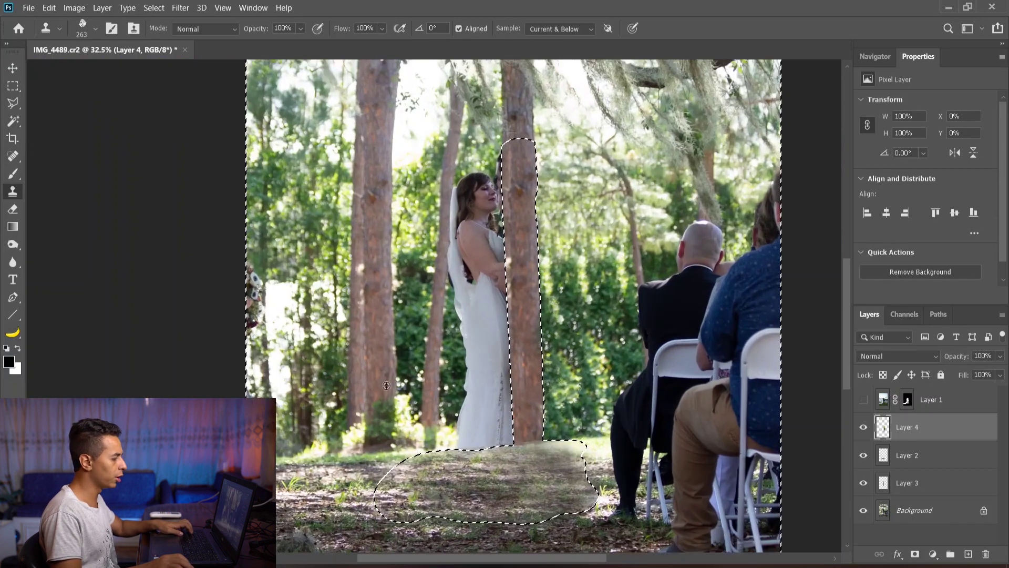
{"action": "scroll", "coordinate": [395, 378], "scroll_direction": "up", "scroll_amount": 3}
{"action": "scroll", "coordinate": [387, 383], "scroll_direction": "up", "scroll_amount": 2}
{"action": "right_click", "coordinate": [275, 314], "text": "alt"}
{"action": "scroll", "coordinate": [274, 314], "scroll_direction": "down", "scroll_amount": 2}
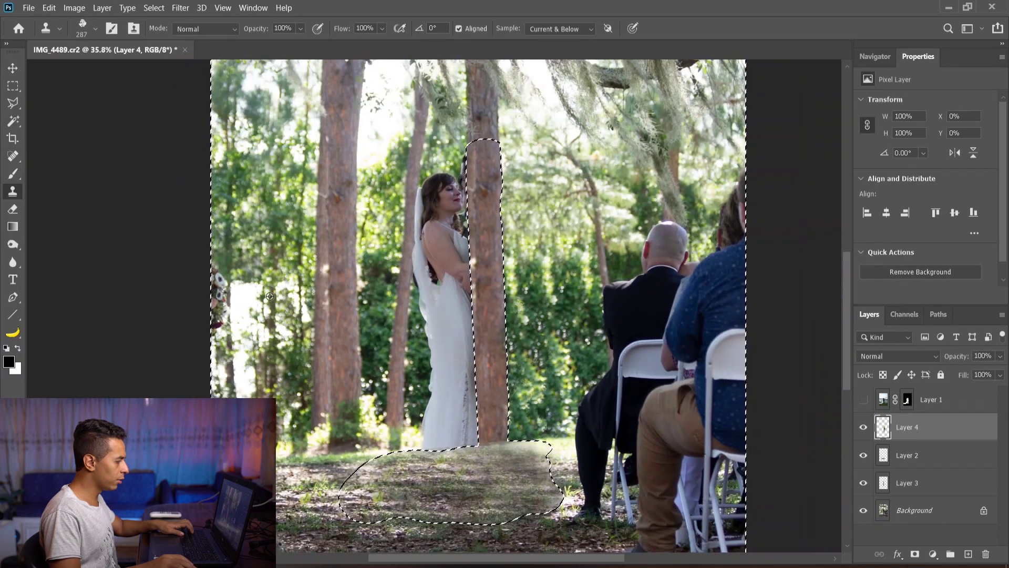
{"action": "mouse_move", "coordinate": [435, 302]}
{"action": "left_mouse_down"}
{"action": "mouse_move", "coordinate": [430, 437]}
{"action": "mouse_move", "coordinate": [445, 401]}
{"action": "mouse_move", "coordinate": [461, 430]}
{"action": "mouse_move", "coordinate": [453, 337]}
{"action": "left_mouse_up"}
{"action": "mouse_move", "coordinate": [461, 421]}
{"action": "left_mouse_down"}
{"action": "mouse_move", "coordinate": [452, 340]}
{"action": "mouse_move", "coordinate": [458, 206]}
{"action": "mouse_move", "coordinate": [447, 196]}
{"action": "mouse_move", "coordinate": [461, 164]}
{"action": "mouse_move", "coordinate": [454, 176]}
{"action": "mouse_move", "coordinate": [443, 168]}
{"action": "mouse_move", "coordinate": [430, 203]}
{"action": "mouse_move", "coordinate": [422, 297]}
{"action": "mouse_move", "coordinate": [434, 221]}
{"action": "left_mouse_up"}
Erase the cloned foliage covering the thin tree trunk on Layer 4 with a soft Eraser of about 52 px
{"action": "key", "text": "e"}
{"action": "scroll", "coordinate": [415, 195], "scroll_direction": "up", "scroll_amount": 5}
{"action": "right_click", "coordinate": [405, 140], "text": "alt"}
{"action": "right_click", "coordinate": [408, 125], "text": "alt"}
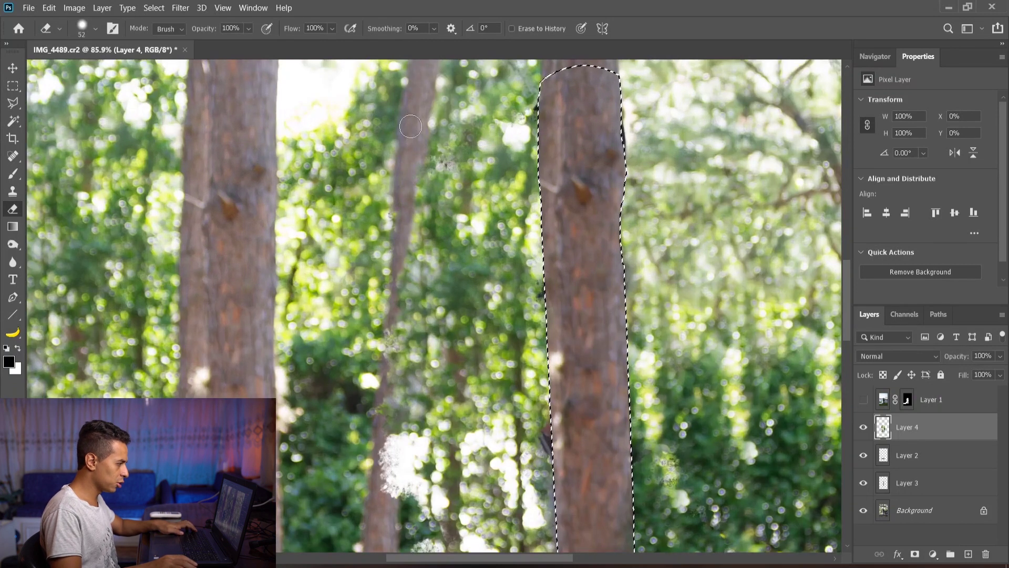
{"action": "left_click_drag", "start_coordinate": [408, 242], "coordinate": [387, 415]}
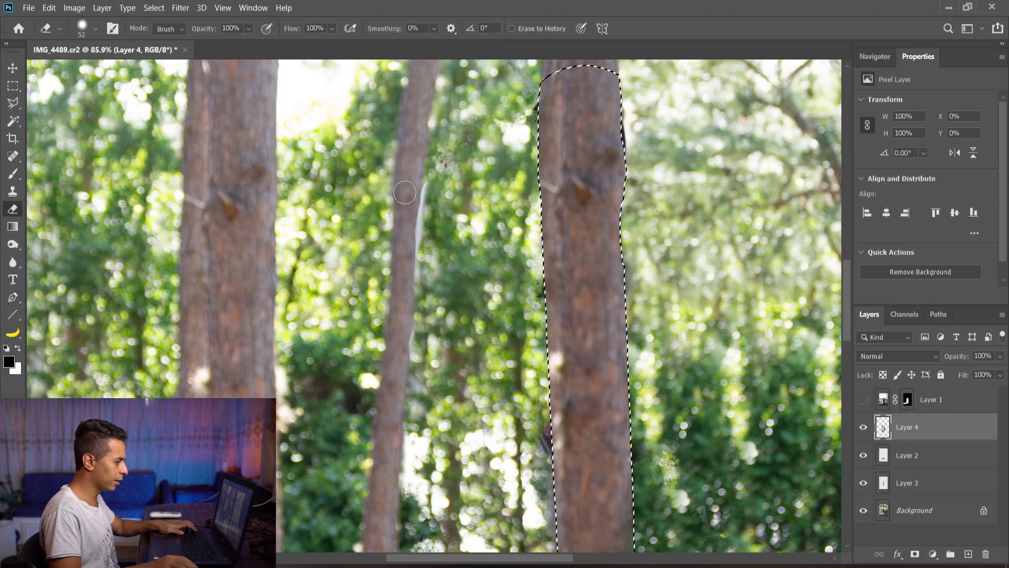
Deselect the trunk, then compare the retouched photo with the original by showing only the Background layer and restoring the others
{"action": "key", "text": "ctrl+d"}
{"action": "scroll", "coordinate": [439, 167], "scroll_direction": "down", "scroll_amount": 8}
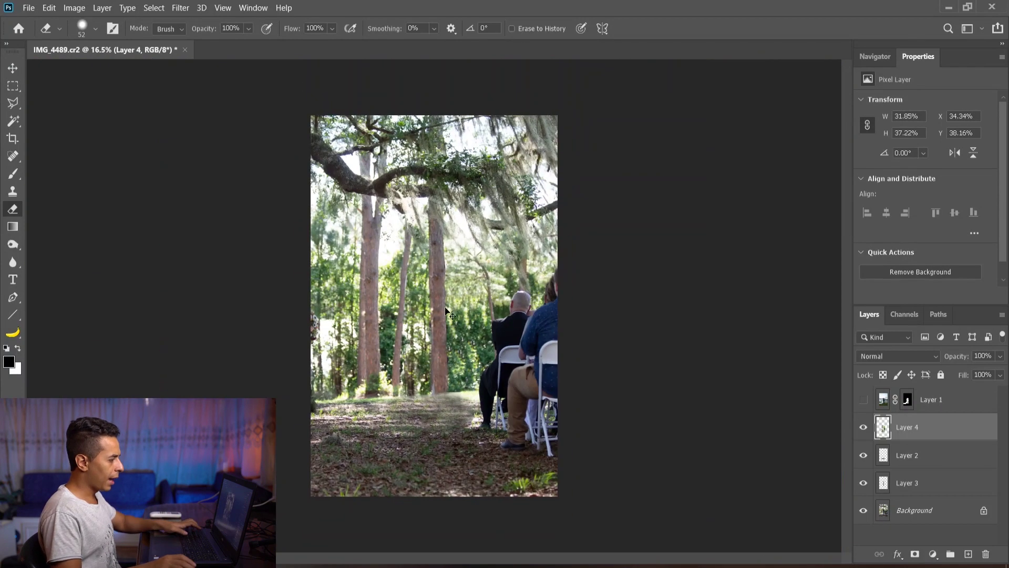
{"action": "key", "text": "v"}
{"action": "left_click", "coordinate": [864, 511], "text": "alt"}
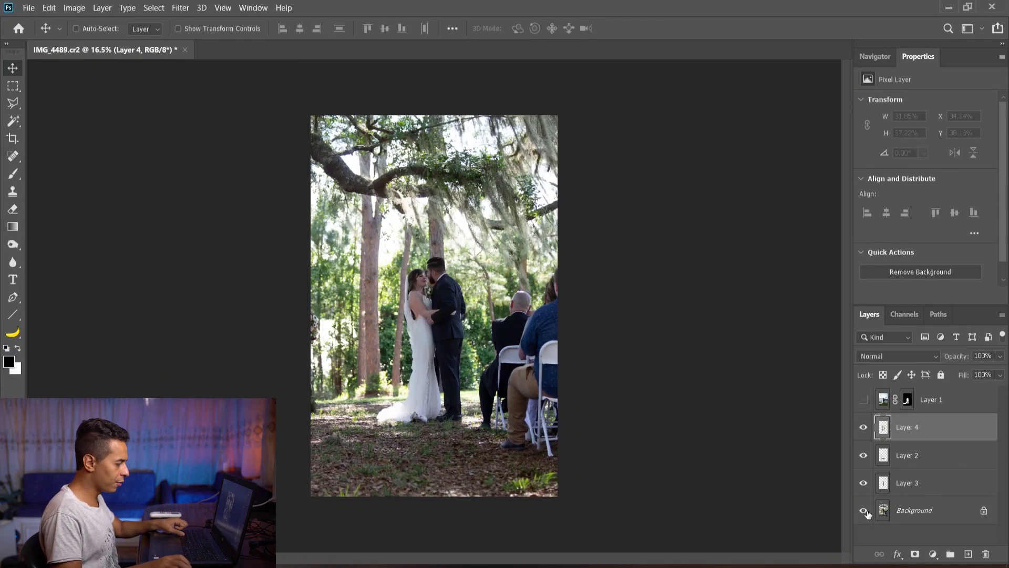
{"action": "left_click", "coordinate": [864, 510], "text": "alt"}
On Layer 2, clone leafy ground over the bright patch beside the seated guest's shoe with a Clone Stamp of about 141 px
{"action": "scroll", "coordinate": [464, 447], "scroll_direction": "up", "scroll_amount": 5}
{"action": "left_click", "coordinate": [505, 399], "text": "ctrl"}
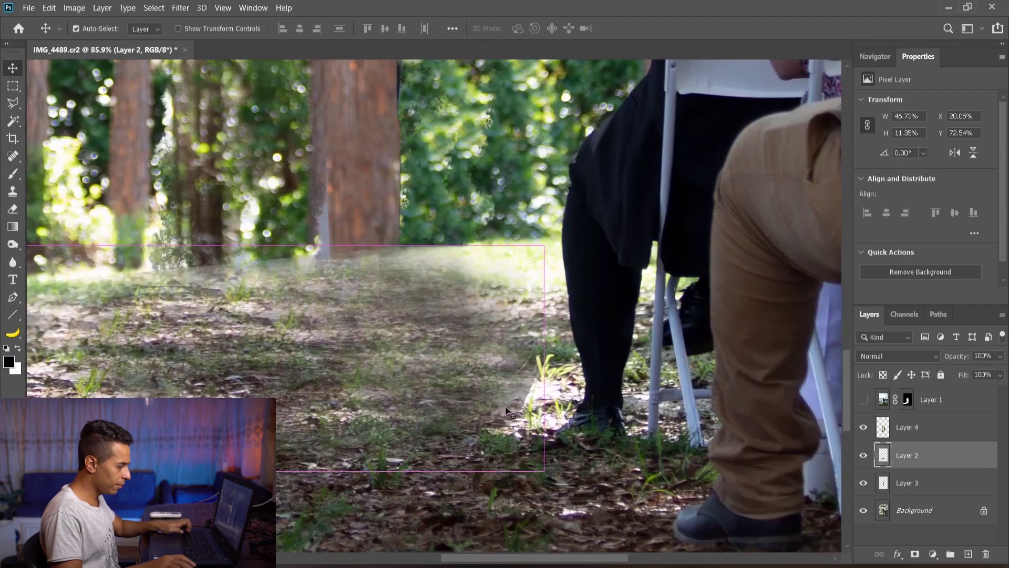
{"action": "scroll", "coordinate": [515, 422], "scroll_direction": "up", "scroll_amount": 3}
{"action": "key", "text": "s"}
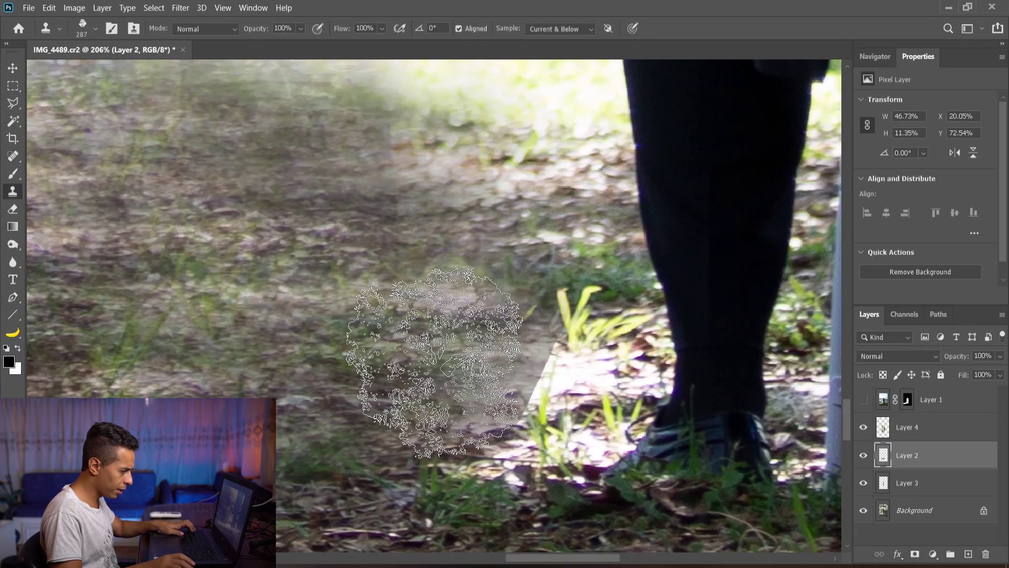
{"action": "left_click", "coordinate": [299, 383], "text": "alt"}
{"action": "mouse_move", "coordinate": [561, 351]}
{"action": "left_mouse_down"}
{"action": "mouse_move", "coordinate": [539, 410]}
{"action": "mouse_move", "coordinate": [441, 407]}
{"action": "mouse_move", "coordinate": [594, 368]}
{"action": "mouse_move", "coordinate": [589, 413]}
{"action": "left_mouse_up"}
{"action": "scroll", "coordinate": [323, 402], "scroll_direction": "down", "scroll_amount": 8}
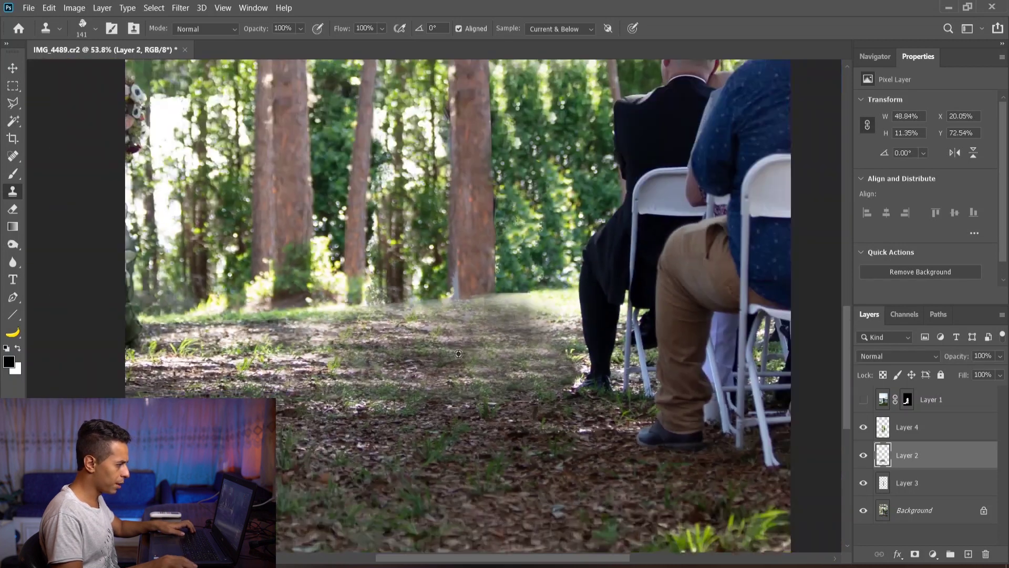
{"action": "key", "text": "v"}
{"action": "scroll", "coordinate": [465, 326], "scroll_direction": "down", "scroll_amount": 2}
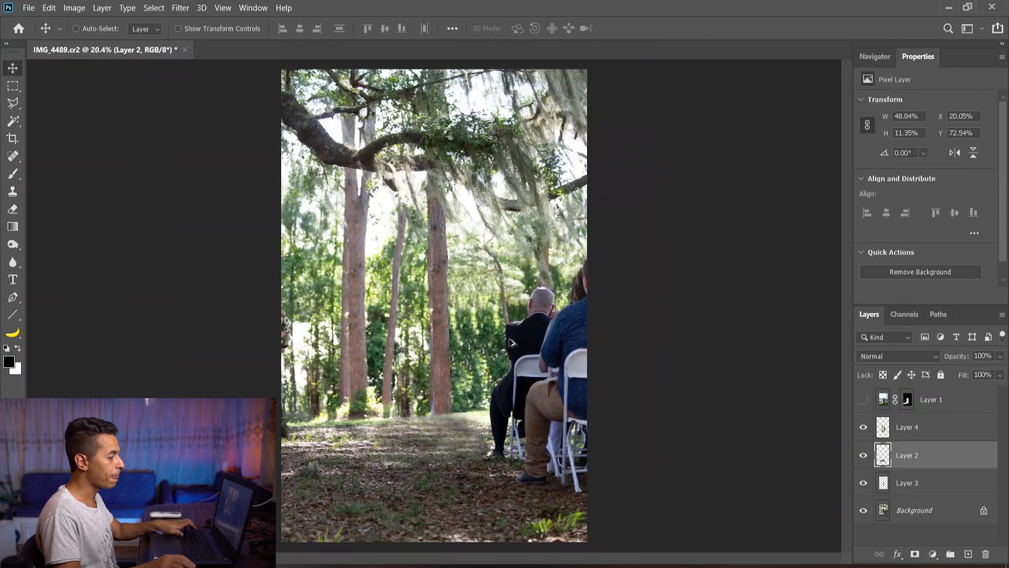
Show the lake couple on Layer 1 and shift them slightly right and up so they stand on the cloned ground
{"action": "left_click", "coordinate": [864, 400]}
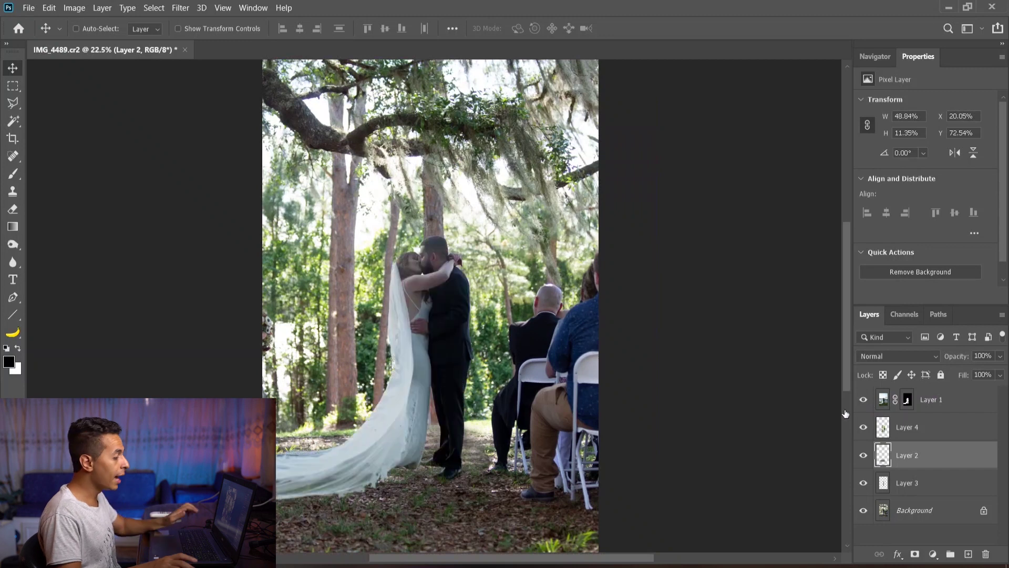
{"action": "left_click", "coordinate": [437, 441], "text": "ctrl"}
{"action": "scroll", "coordinate": [438, 441], "scroll_direction": "up", "scroll_amount": 5}
{"action": "left_click_drag", "start_coordinate": [479, 456], "coordinate": [488, 456]}
{"action": "scroll", "coordinate": [497, 268], "scroll_direction": "down", "scroll_amount": 2}
{"action": "scroll", "coordinate": [476, 457], "scroll_direction": "up", "scroll_amount": 2}
{"action": "left_click_drag", "start_coordinate": [504, 402], "coordinate": [516, 386]}
{"action": "scroll", "coordinate": [505, 383], "scroll_direction": "down", "scroll_amount": 2}
{"action": "scroll", "coordinate": [501, 379], "scroll_direction": "up", "scroll_amount": 4}
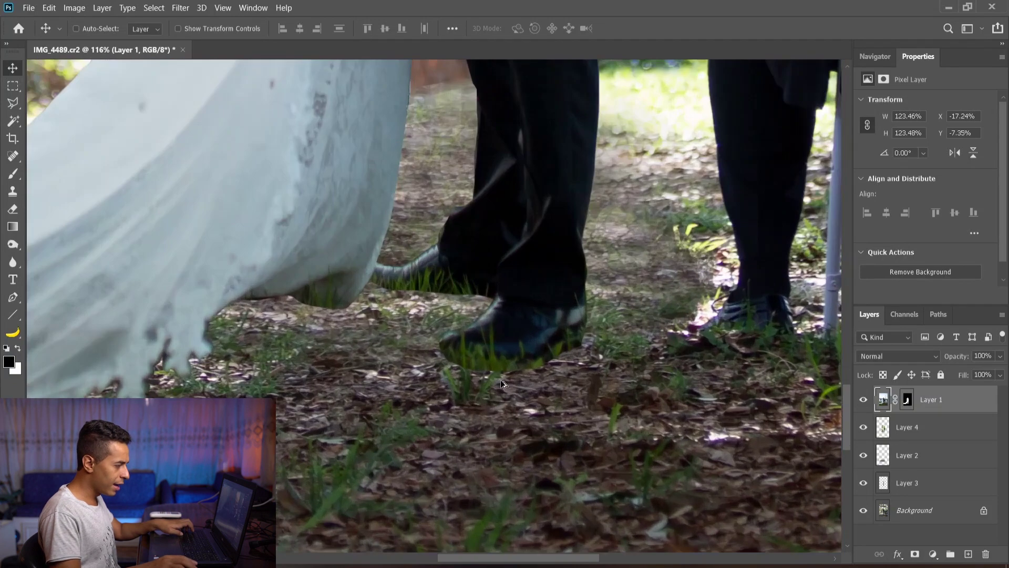
Add a Hue/Saturation adjustment clipped to Layer 1, widen the Greens range toward yellow and set its saturation to -50
{"action": "left_click", "coordinate": [936, 550]}
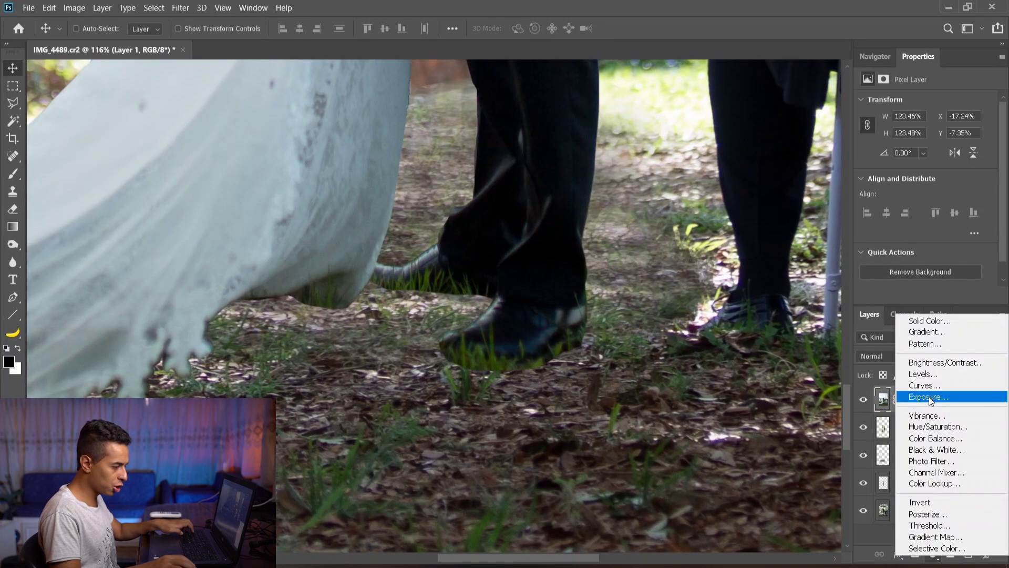
{"action": "left_click", "coordinate": [926, 418]}
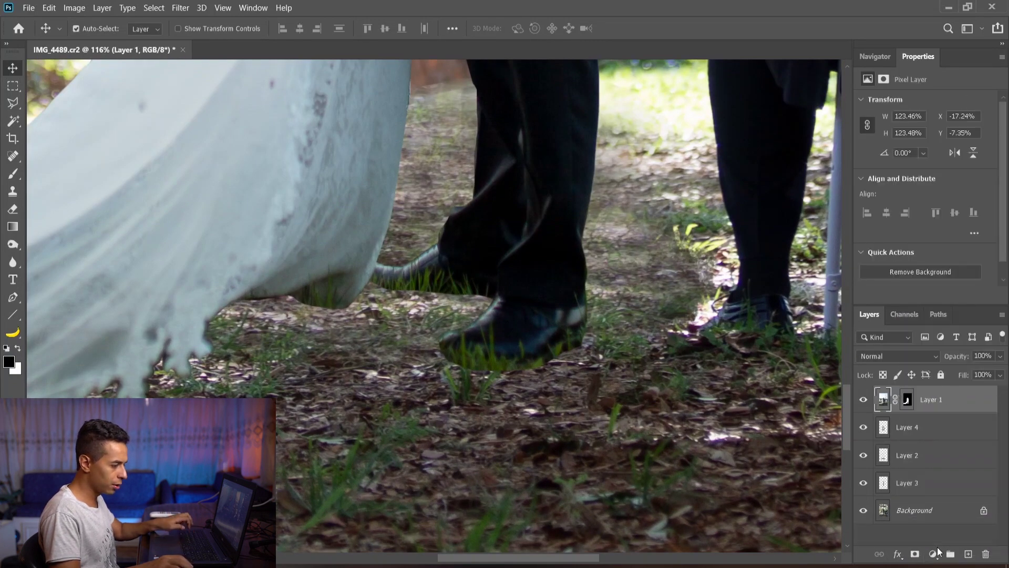
{"action": "left_click", "coordinate": [936, 552]}
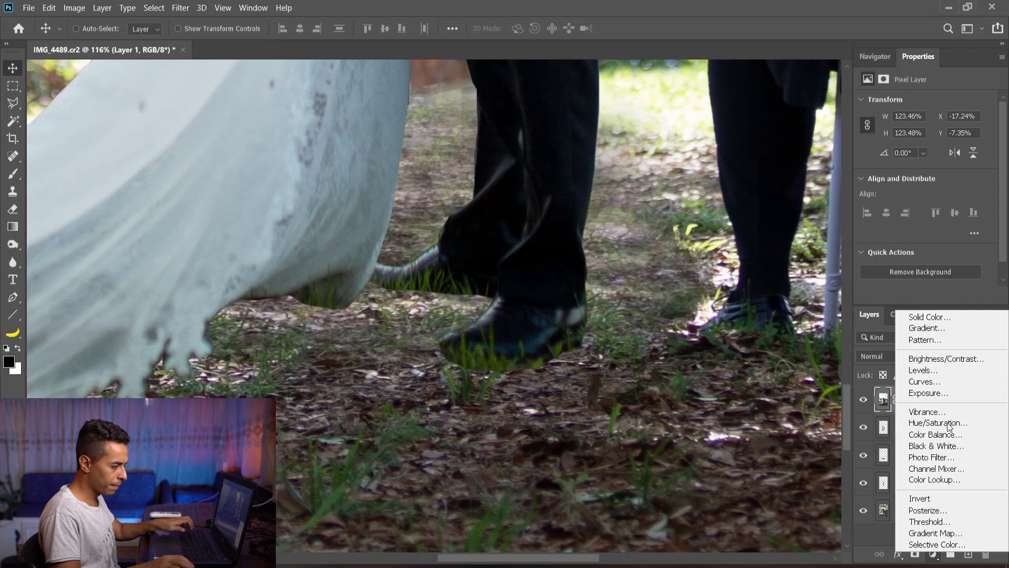
{"action": "left_click", "coordinate": [925, 425]}
{"action": "left_click", "coordinate": [907, 298]}
{"action": "left_click", "coordinate": [925, 119]}
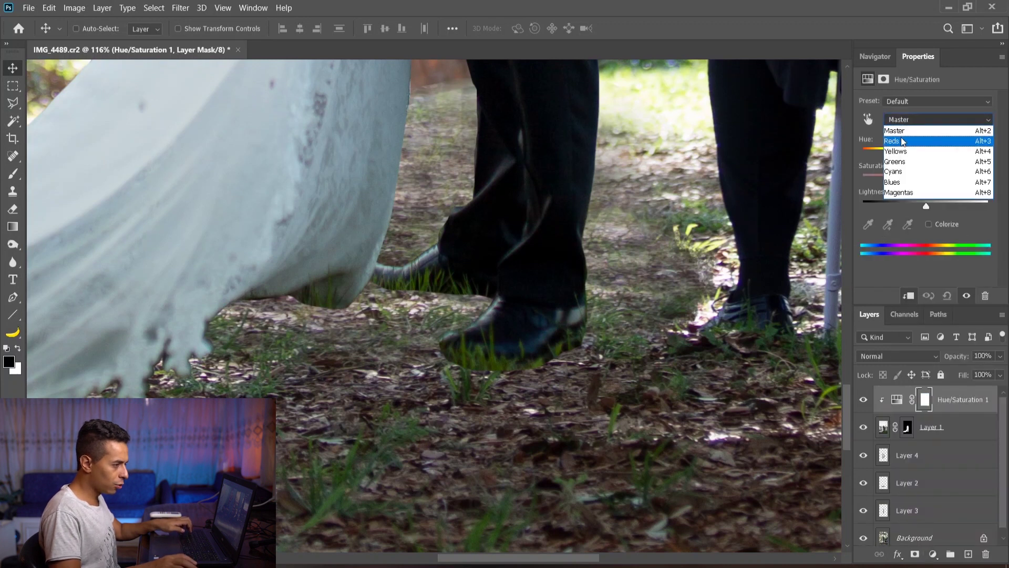
{"action": "left_click", "coordinate": [915, 144]}
{"action": "left_click_drag", "start_coordinate": [953, 250], "coordinate": [962, 250]}
{"action": "left_click_drag", "start_coordinate": [926, 180], "coordinate": [895, 179]}
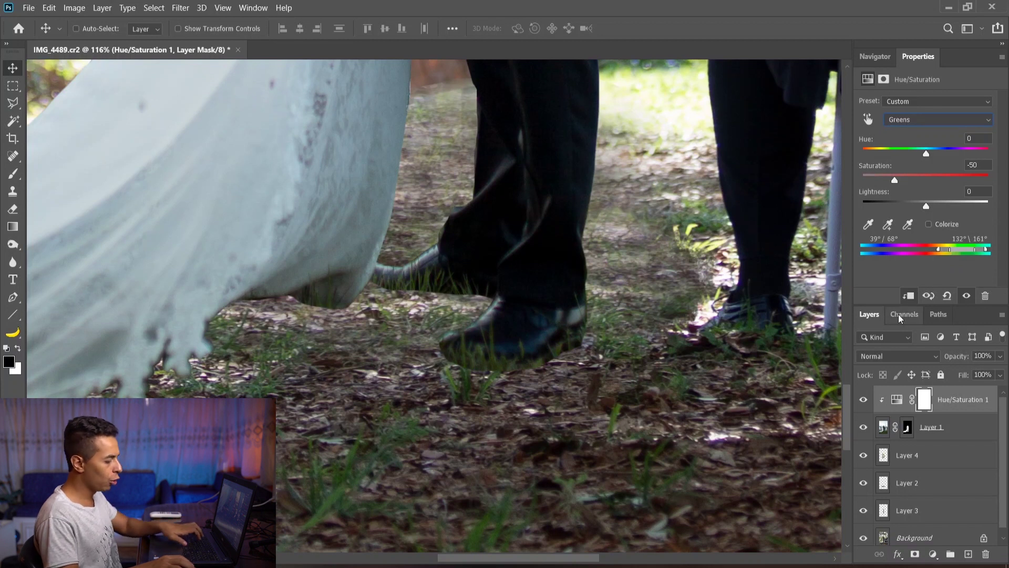
Invert the Hue/Saturation mask and paint white with a 261 px brush over the shoes, dress hem and train to desaturate the green grass
{"action": "key", "text": "ctrl+i"}
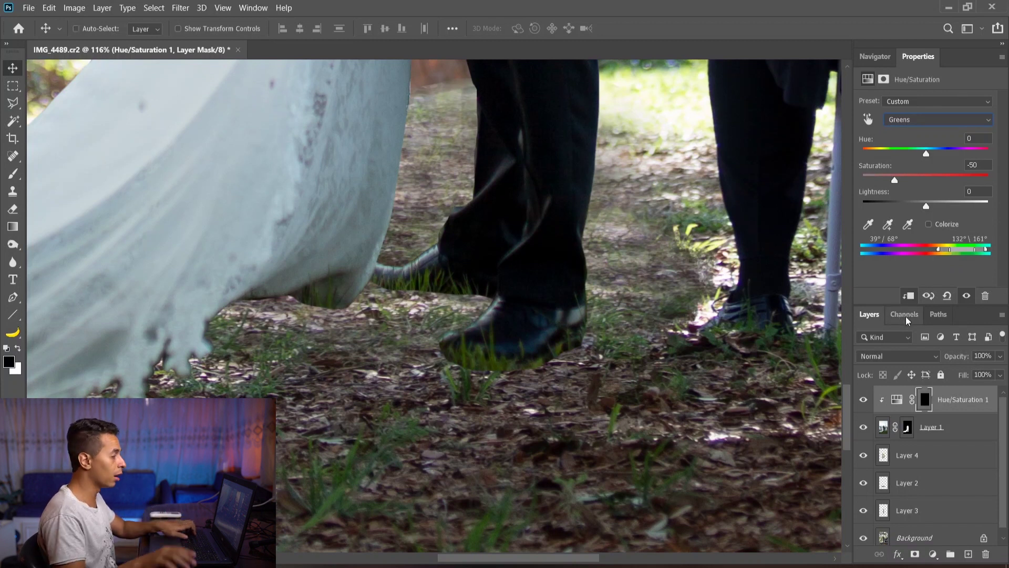
{"action": "left_click", "coordinate": [17, 174]}
{"action": "mouse_move", "coordinate": [301, 163]}
{"action": "left_mouse_down"}
{"action": "mouse_move", "coordinate": [175, 182]}
{"action": "mouse_move", "coordinate": [225, 209]}
{"action": "left_mouse_up"}
{"action": "key", "text": "x"}
{"action": "left_click_drag", "start_coordinate": [413, 273], "coordinate": [299, 284]}
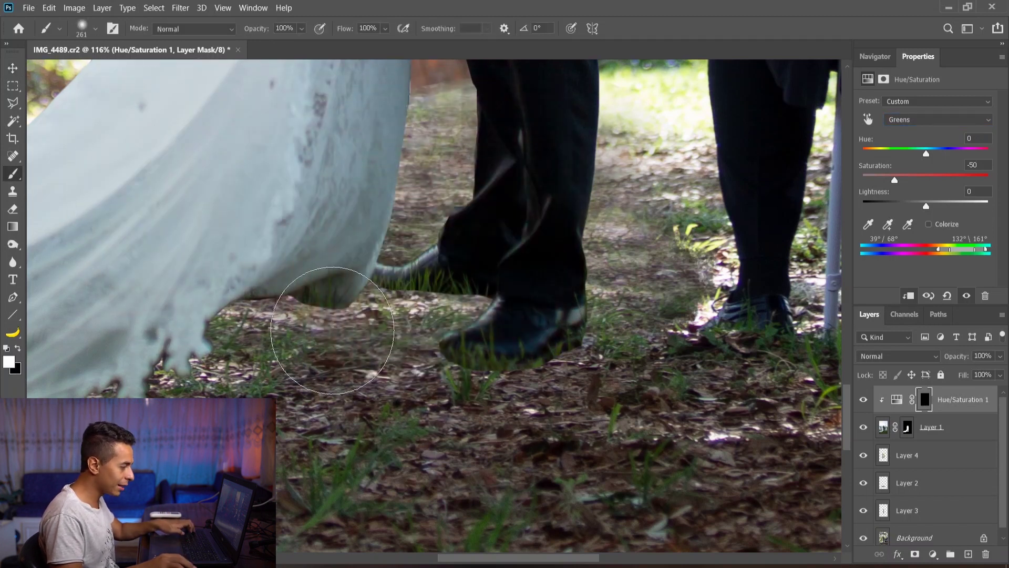
{"action": "scroll", "coordinate": [484, 293], "scroll_direction": "down", "scroll_amount": 3}
{"action": "scroll", "coordinate": [403, 321], "scroll_direction": "down", "scroll_amount": 3}
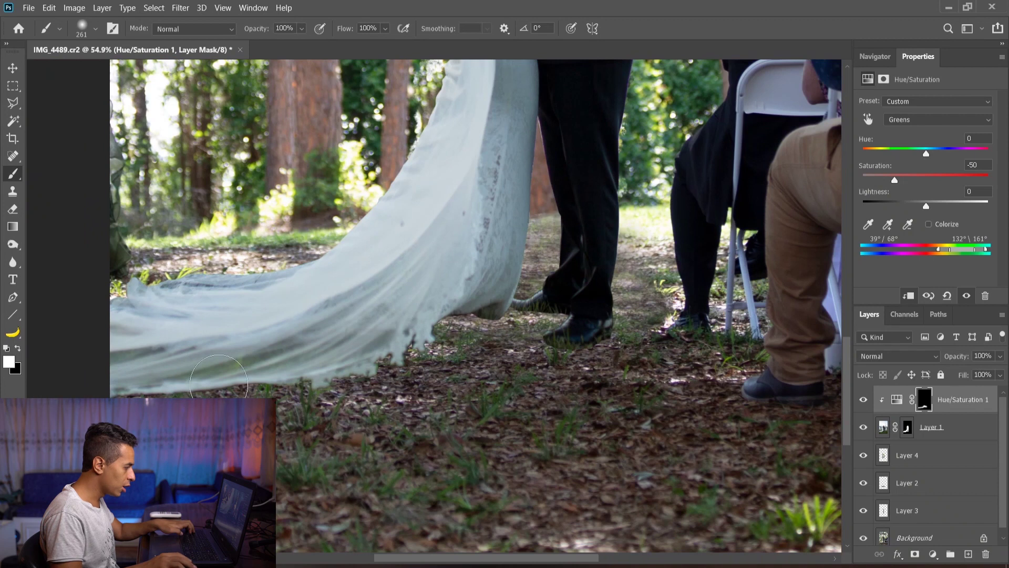
{"action": "scroll", "coordinate": [460, 364], "scroll_direction": "up", "scroll_amount": 2}
{"action": "key", "text": "v"}
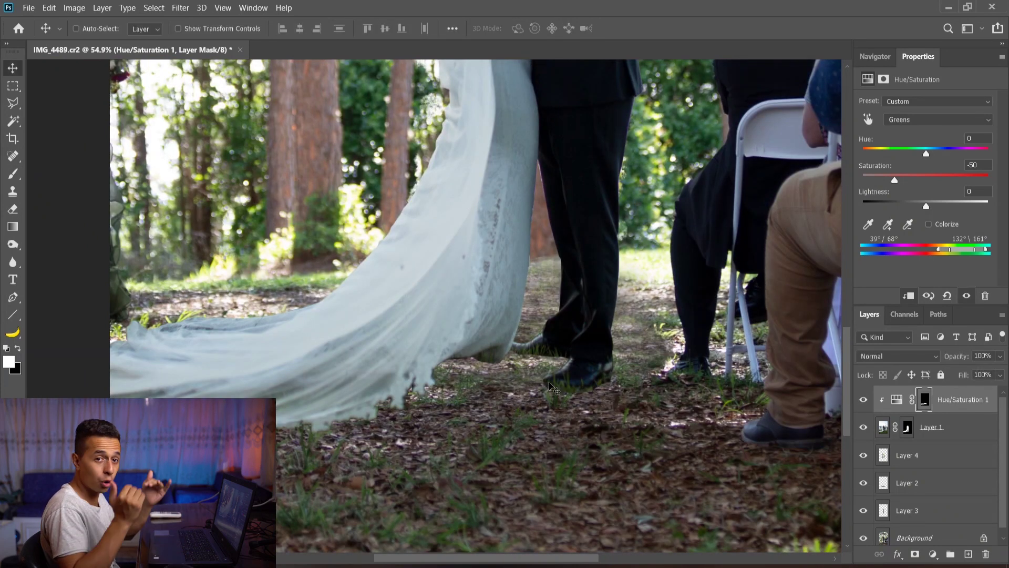
Examine the train's edge, the shoes and the couple's upper bodies up close and within the whole photo
{"action": "scroll", "coordinate": [550, 388], "scroll_direction": "down", "scroll_amount": 3}
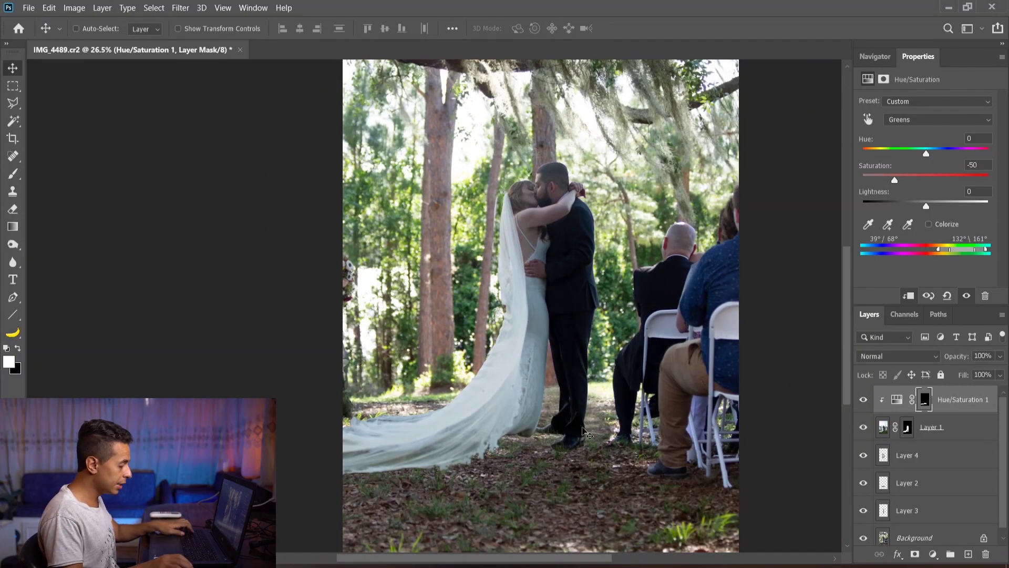
{"action": "scroll", "coordinate": [578, 433], "scroll_direction": "up", "scroll_amount": 5}
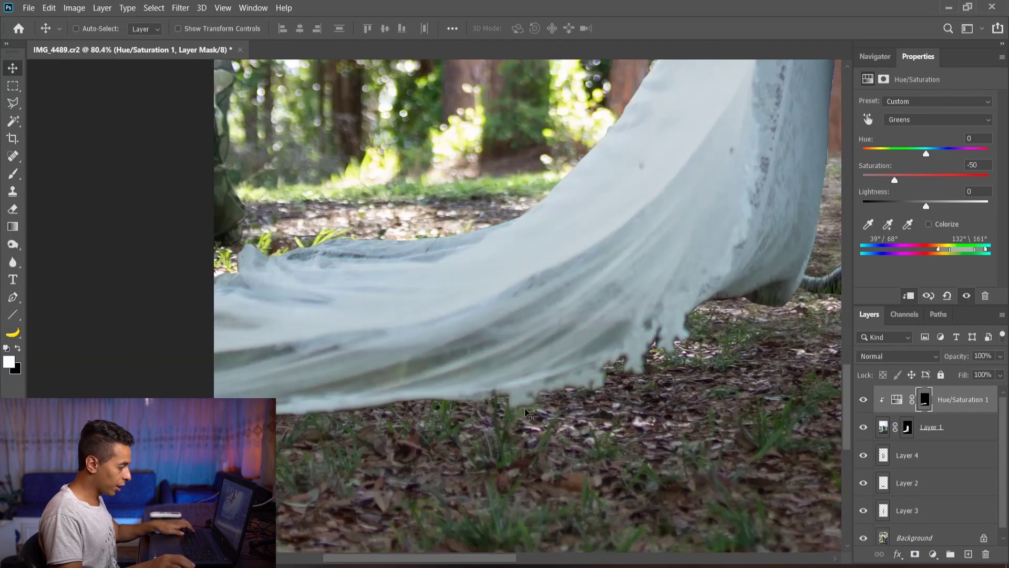
{"action": "scroll", "coordinate": [514, 414], "scroll_direction": "up", "scroll_amount": 2}
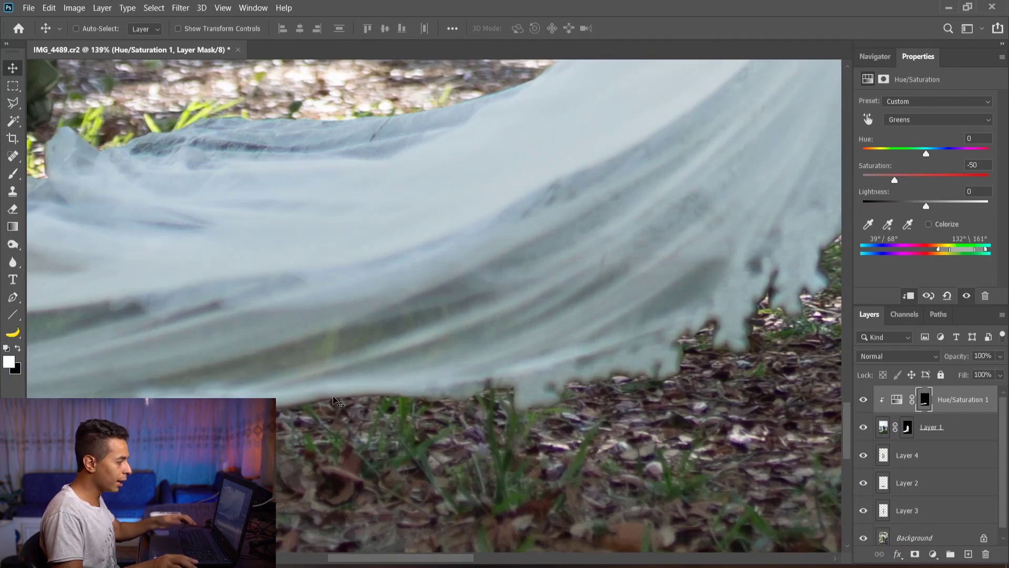
{"action": "scroll", "coordinate": [284, 394], "scroll_direction": "down", "scroll_amount": 2}
{"action": "scroll", "coordinate": [606, 418], "scroll_direction": "up", "scroll_amount": 3}
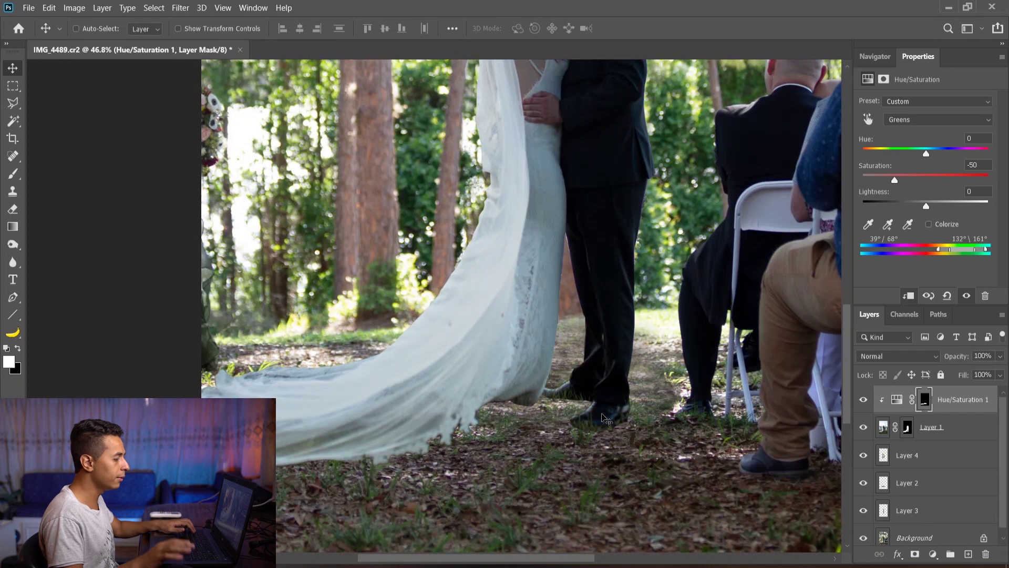
{"action": "scroll", "coordinate": [602, 413], "scroll_direction": "up", "scroll_amount": 2}
{"action": "scroll", "coordinate": [599, 414], "scroll_direction": "down", "scroll_amount": 5}
{"action": "scroll", "coordinate": [578, 413], "scroll_direction": "up", "scroll_amount": 2}
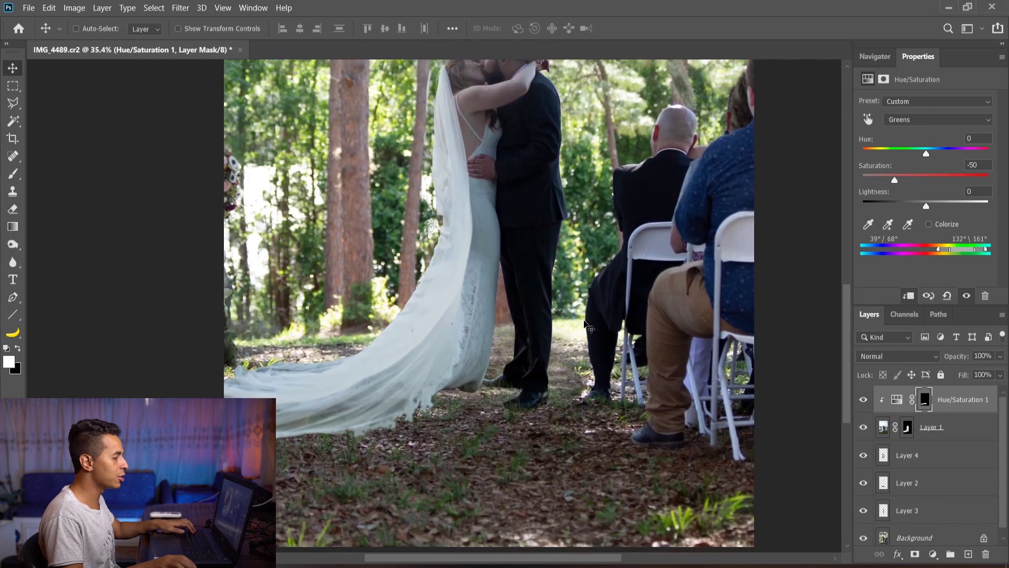
{"action": "scroll", "coordinate": [548, 412], "scroll_direction": "up", "scroll_amount": 2}
{"action": "scroll", "coordinate": [550, 417], "scroll_direction": "down", "scroll_amount": 3}
{"action": "scroll", "coordinate": [551, 417], "scroll_direction": "up", "scroll_amount": 2}
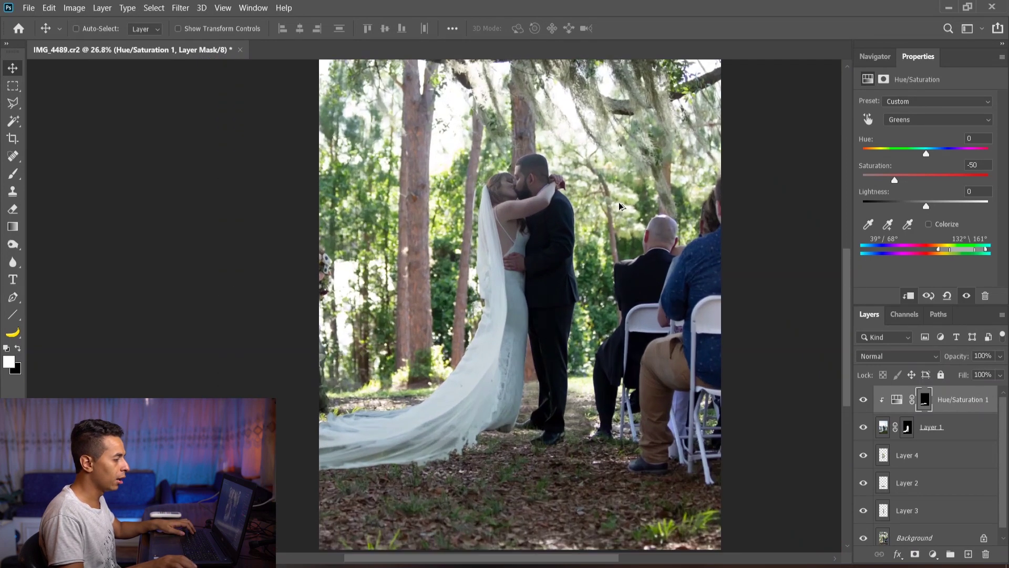
{"action": "scroll", "coordinate": [599, 274], "scroll_direction": "up", "scroll_amount": 2}
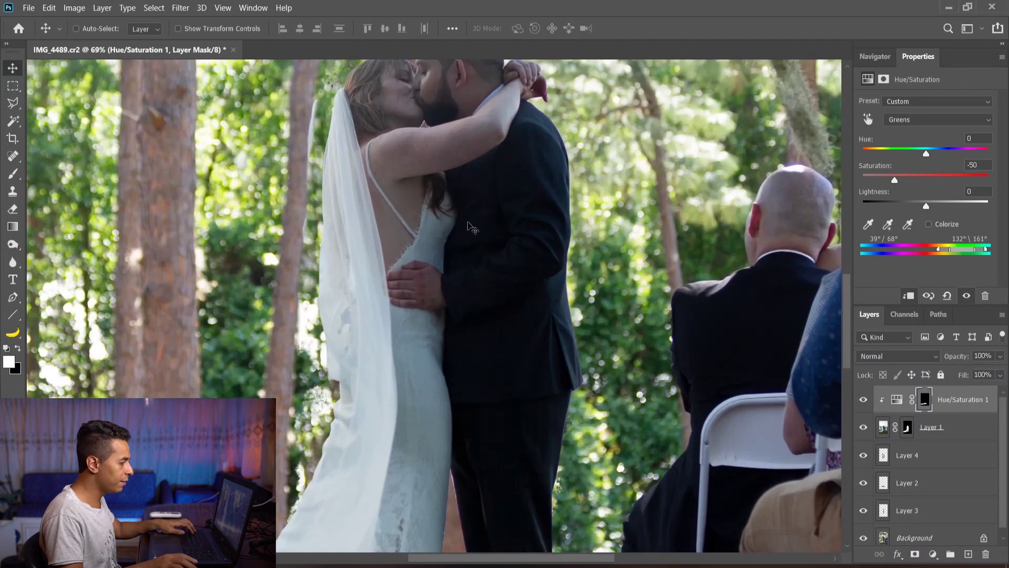
{"action": "scroll", "coordinate": [441, 321], "scroll_direction": "down", "scroll_amount": 4}
Add a Curves adjustment clipped to Layer 1 that raises input 69 to output 106, and invert its mask
{"action": "left_click", "coordinate": [933, 554]}
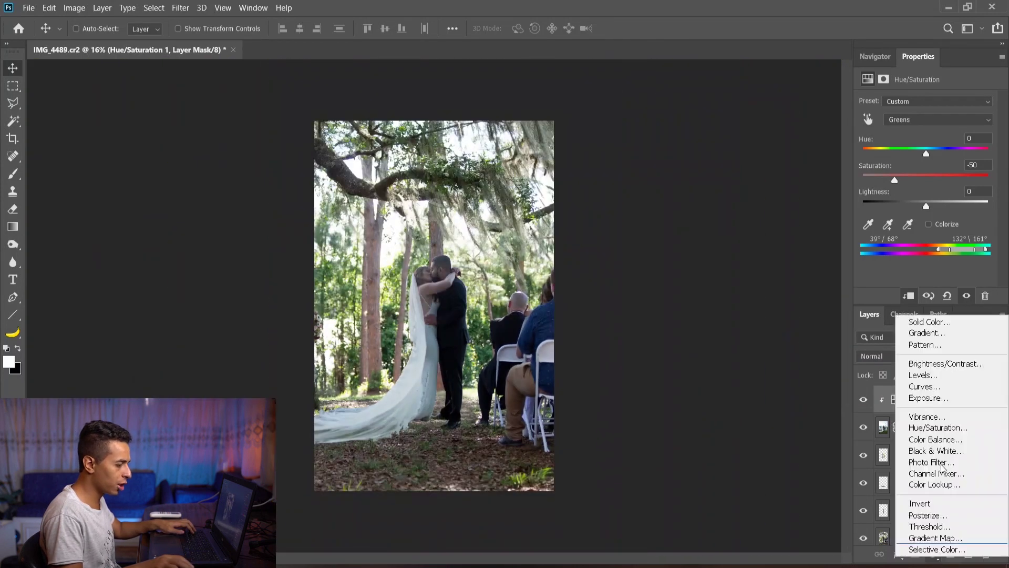
{"action": "left_click", "coordinate": [921, 387]}
{"action": "left_click_drag", "start_coordinate": [916, 205], "coordinate": [918, 191]}
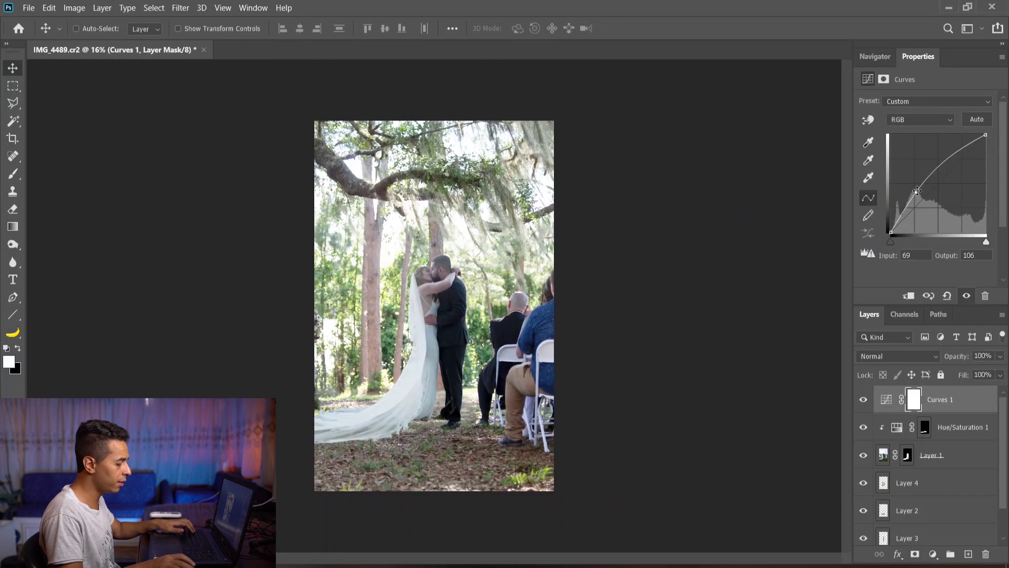
{"action": "key", "text": "ctrl+i"}
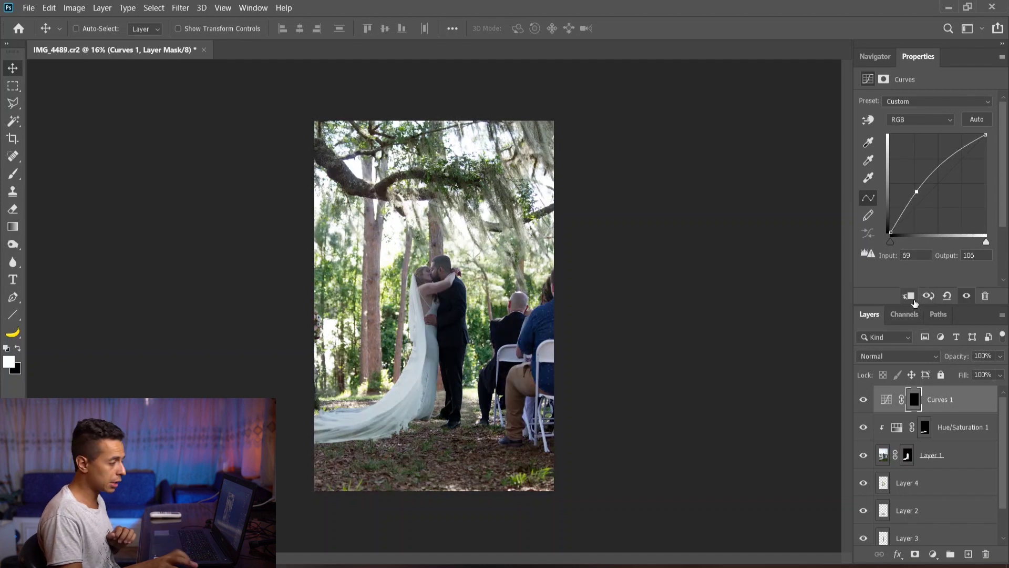
{"action": "left_click", "coordinate": [909, 296]}
Brighten the bride's back and dress and the groom's jacket by painting white on the Curves mask with a 16% opacity brush
{"action": "key", "text": "b"}
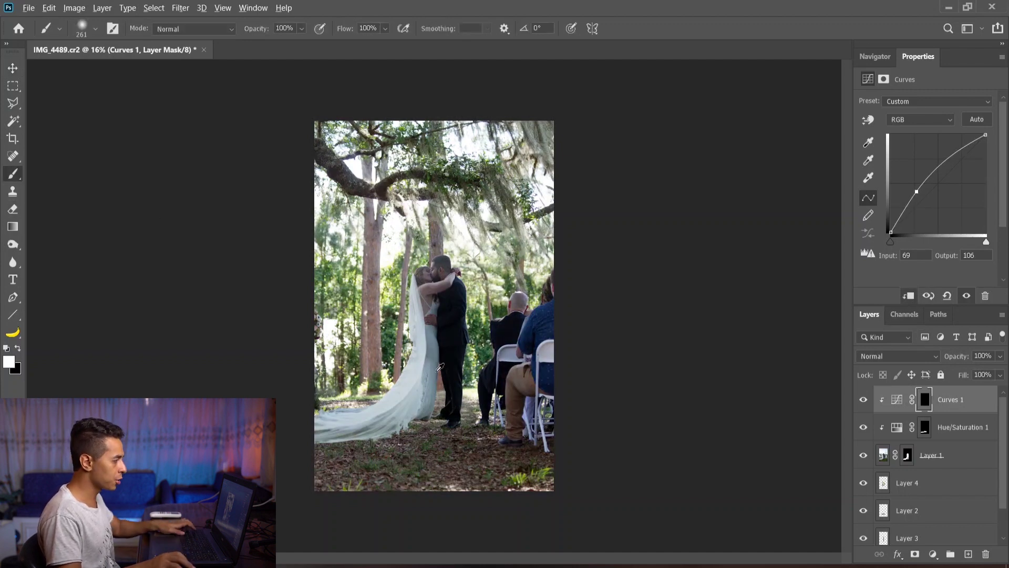
{"action": "scroll", "coordinate": [439, 367], "scroll_direction": "up", "scroll_amount": 3}
{"action": "key", "text": "3"}
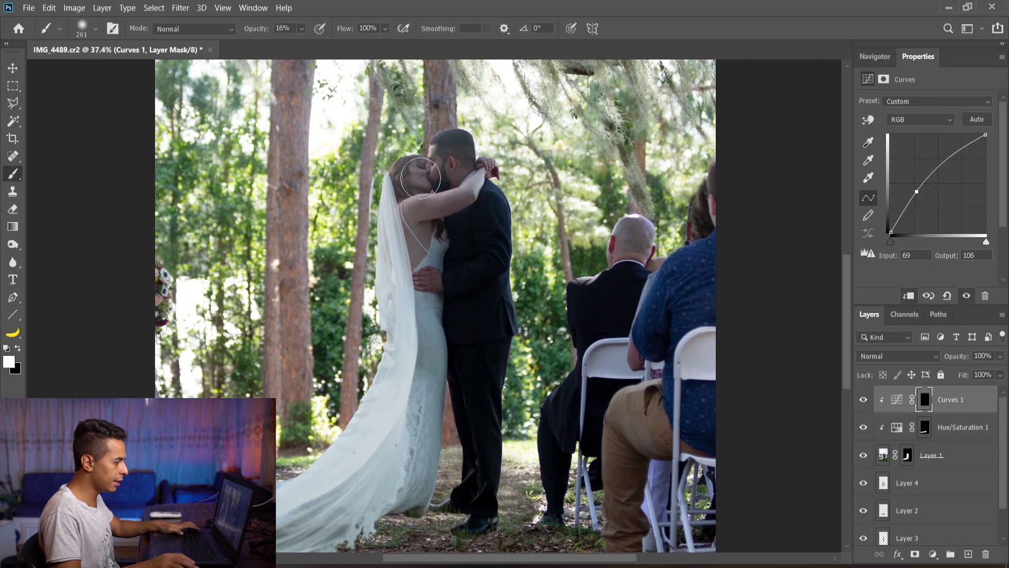
{"action": "mouse_move", "coordinate": [435, 240]}
{"action": "left_mouse_down"}
{"action": "mouse_move", "coordinate": [456, 311]}
{"action": "mouse_move", "coordinate": [456, 237]}
{"action": "mouse_move", "coordinate": [464, 248]}
{"action": "mouse_move", "coordinate": [449, 390]}
{"action": "mouse_move", "coordinate": [431, 351]}
{"action": "left_mouse_up"}
{"action": "mouse_move", "coordinate": [449, 279]}
{"action": "left_mouse_down"}
{"action": "mouse_move", "coordinate": [459, 241]}
{"action": "mouse_move", "coordinate": [485, 227]}
{"action": "mouse_move", "coordinate": [457, 332]}
{"action": "left_mouse_up"}
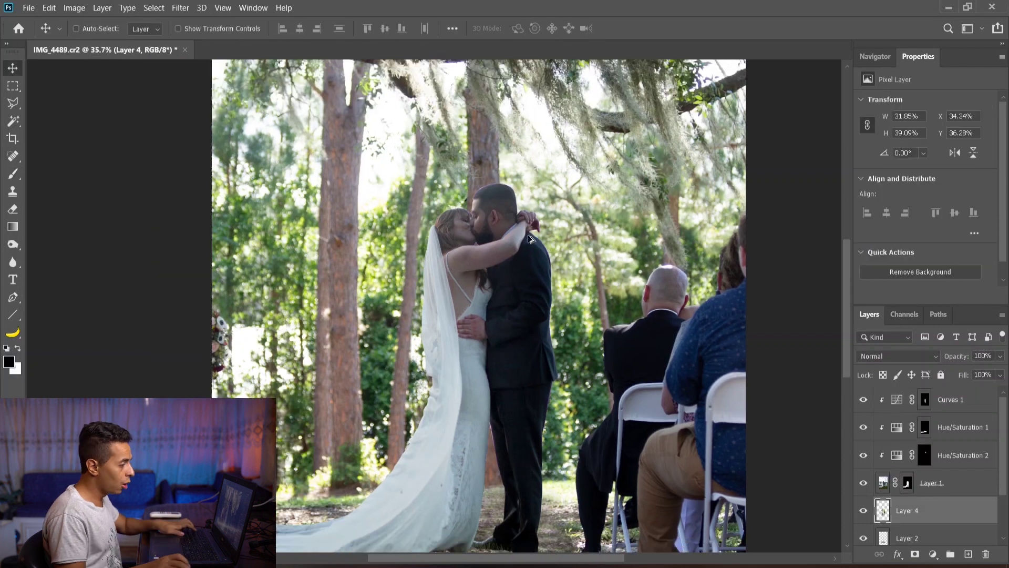
Select Layer 1 and examine how the couple's heads, skin and suit match the trees and seated guests
{"action": "scroll", "coordinate": [621, 317], "scroll_direction": "down", "scroll_amount": 3}
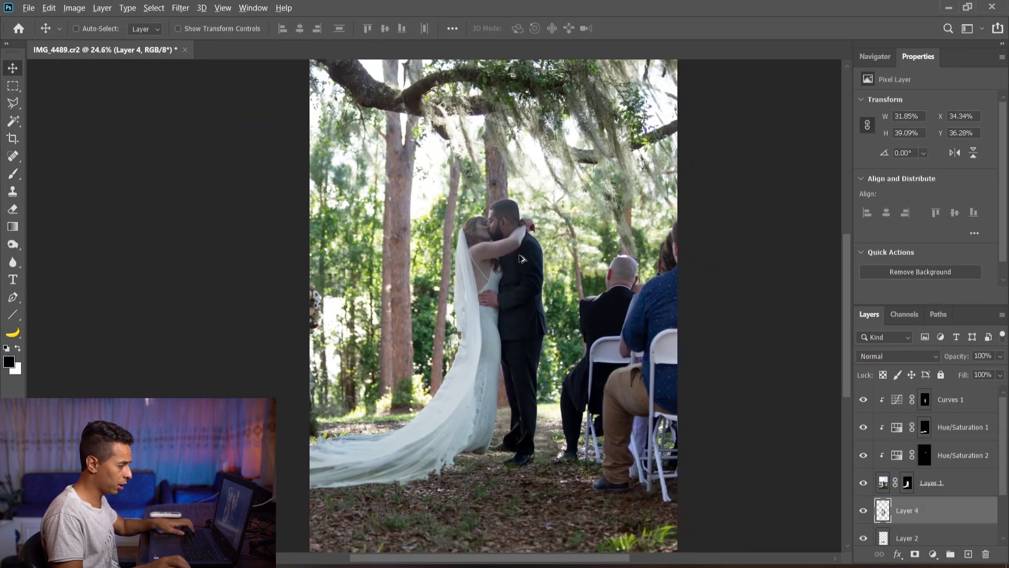
{"action": "scroll", "coordinate": [520, 257], "scroll_direction": "up", "scroll_amount": 6}
{"action": "left_click", "coordinate": [931, 482]}
{"action": "scroll", "coordinate": [425, 174], "scroll_direction": "down", "scroll_amount": 3}
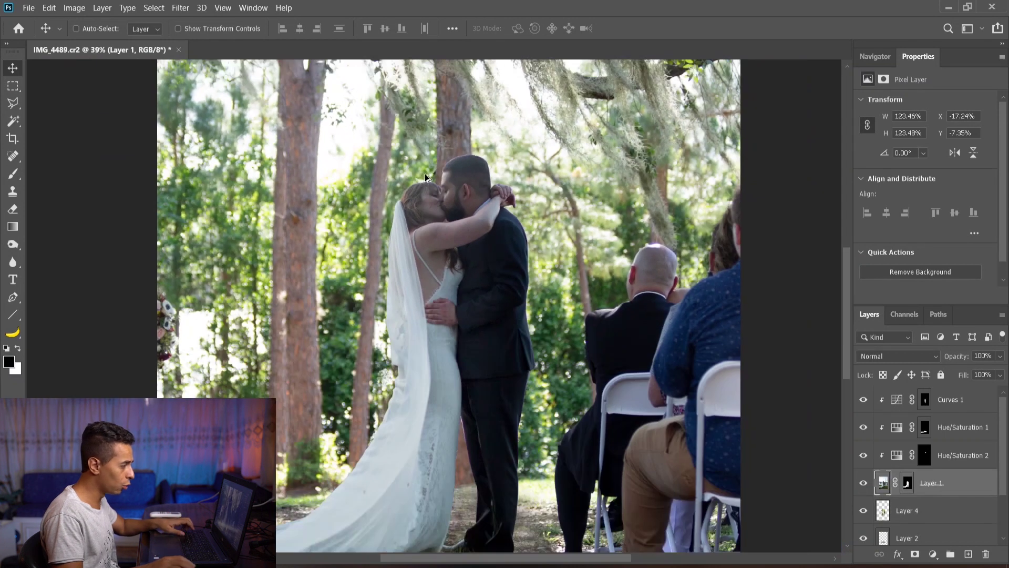
{"action": "scroll", "coordinate": [426, 178], "scroll_direction": "down", "scroll_amount": 1}
{"action": "scroll", "coordinate": [457, 176], "scroll_direction": "up", "scroll_amount": 3}
{"action": "scroll", "coordinate": [456, 173], "scroll_direction": "up", "scroll_amount": 1}
{"action": "scroll", "coordinate": [454, 165], "scroll_direction": "down", "scroll_amount": 3}
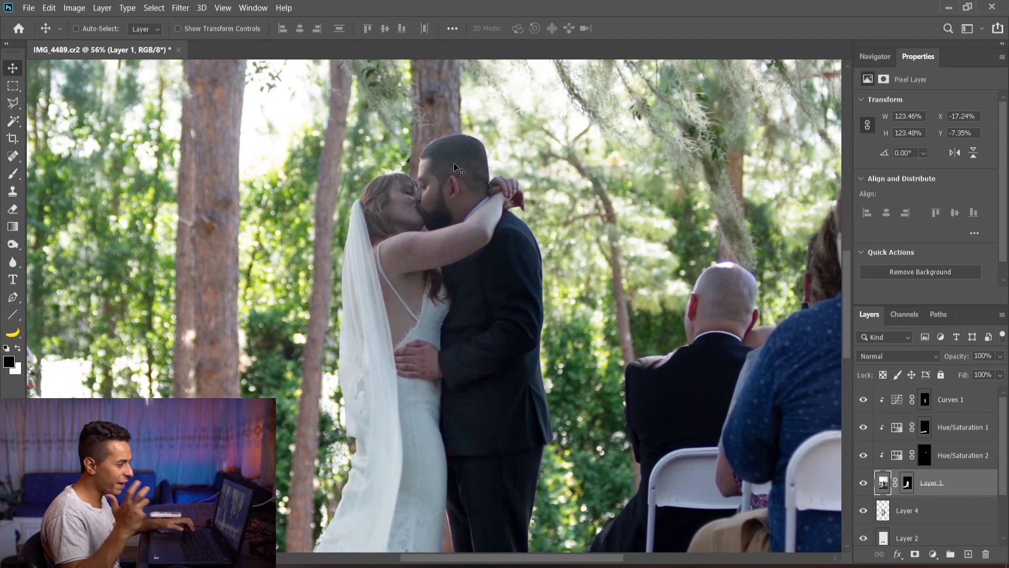
{"action": "scroll", "coordinate": [444, 164], "scroll_direction": "up", "scroll_amount": 3}
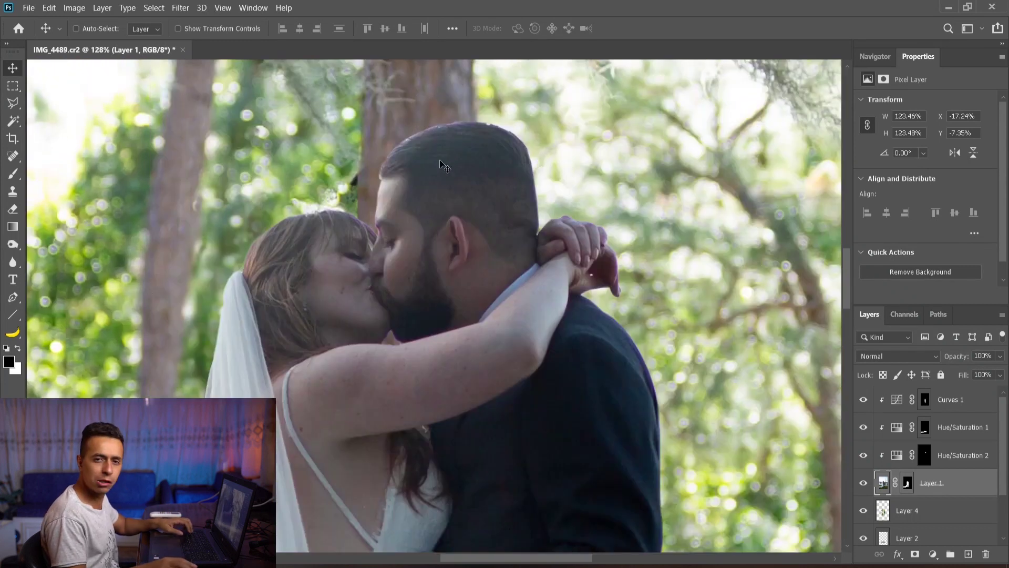
{"action": "scroll", "coordinate": [415, 166], "scroll_direction": "down", "scroll_amount": 3}
{"action": "scroll", "coordinate": [567, 357], "scroll_direction": "up", "scroll_amount": 2}
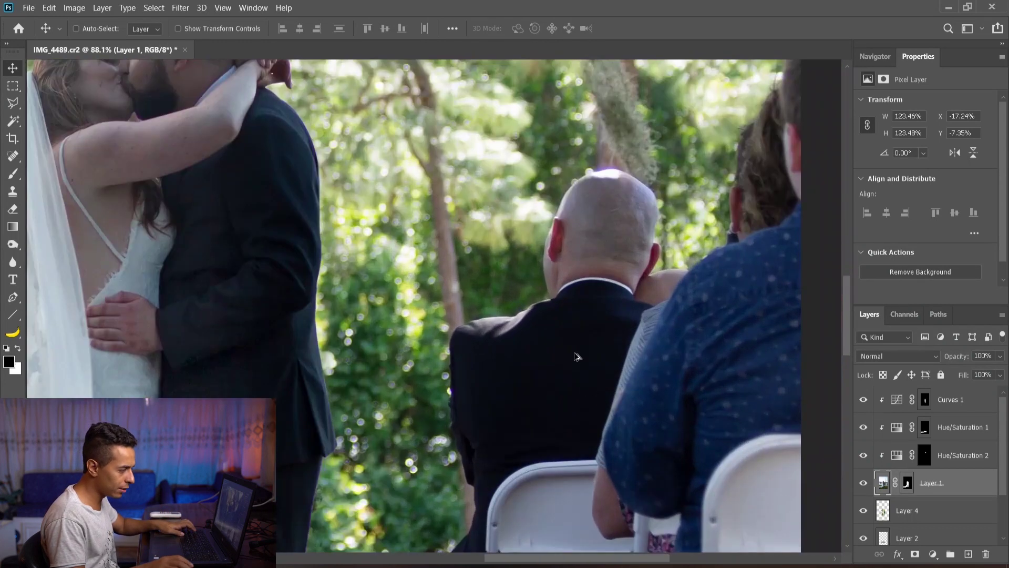
Add a Curves adjustment above Curves 1, clipped to Layer 1, with the black point at input 2 and the white point at input 241
{"action": "scroll", "coordinate": [533, 377], "scroll_direction": "up", "scroll_amount": 2}
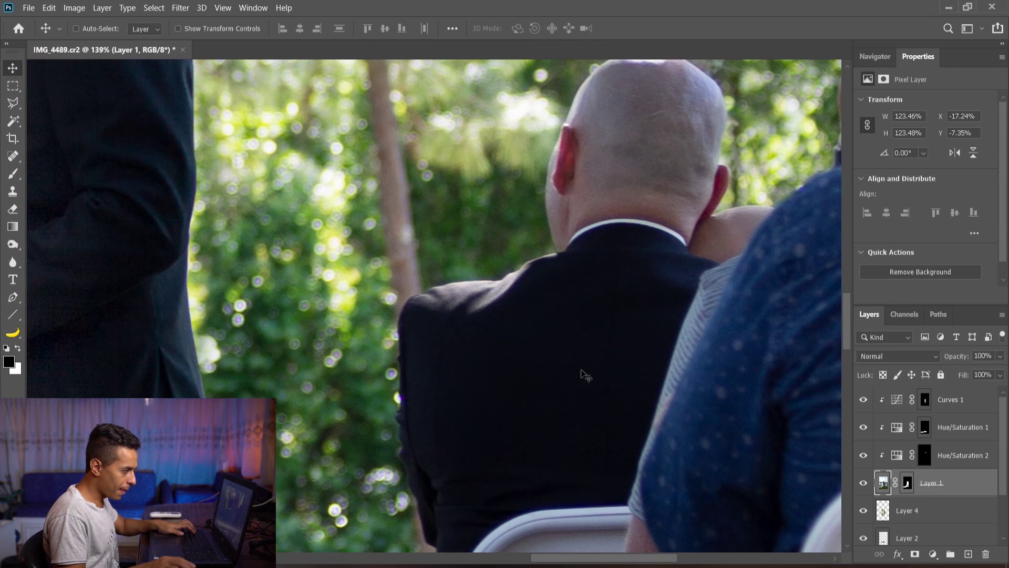
{"action": "key", "text": "ctrl+0"}
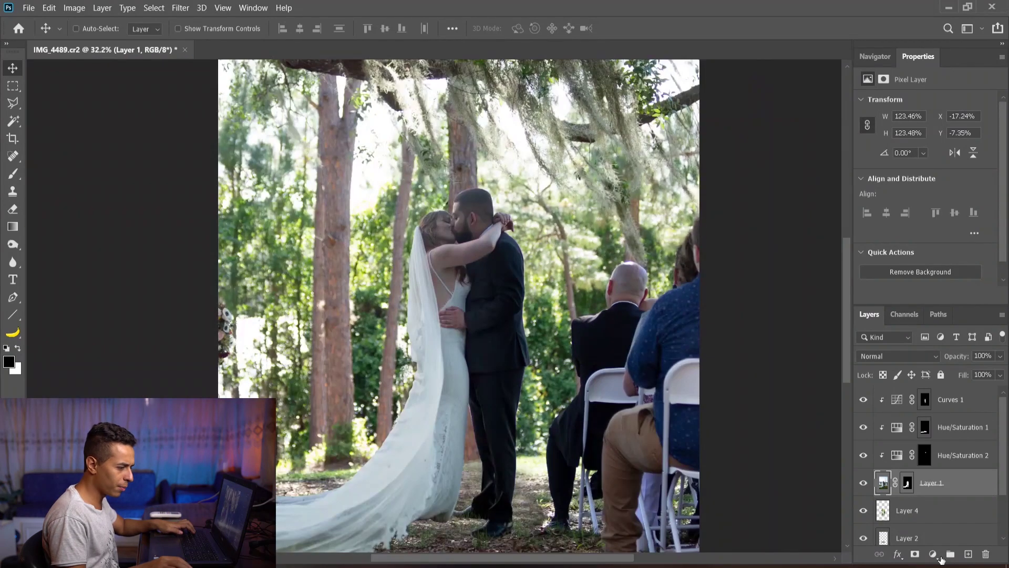
{"action": "left_click", "coordinate": [938, 405]}
{"action": "left_click", "coordinate": [933, 554]}
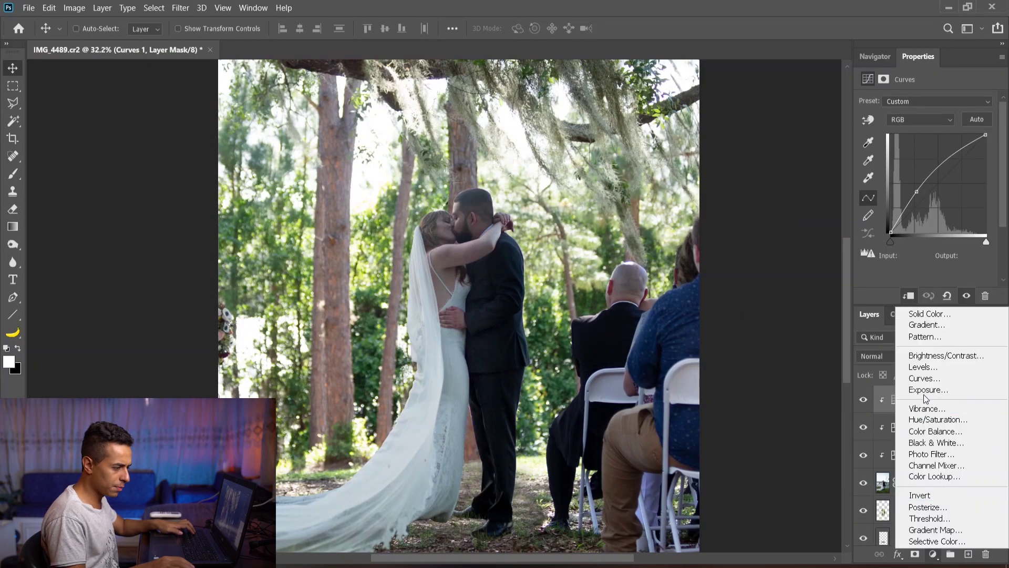
{"action": "left_click", "coordinate": [924, 378]}
{"action": "left_click", "coordinate": [908, 295]}
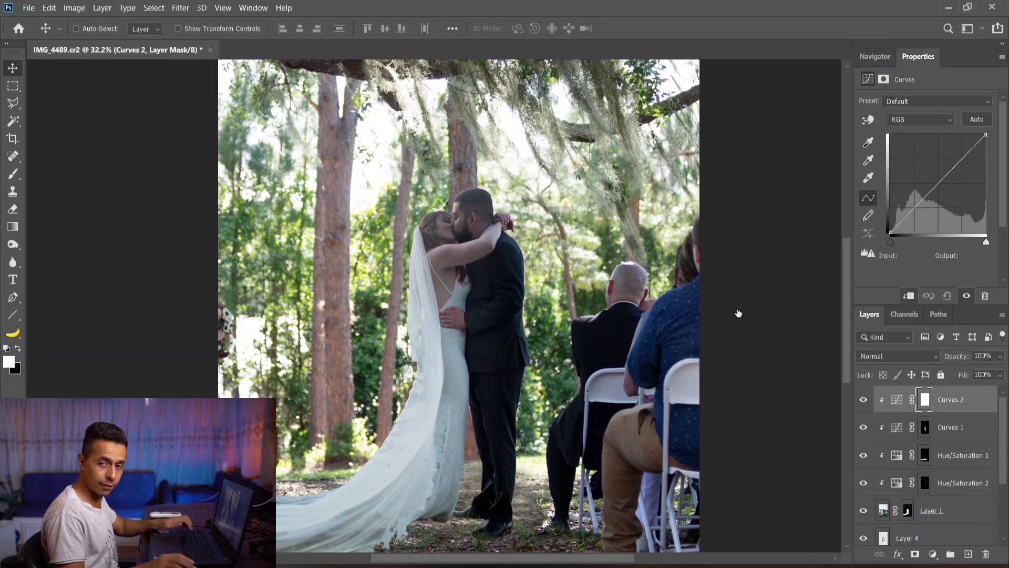
{"action": "scroll", "coordinate": [536, 213], "scroll_direction": "down", "scroll_amount": 2}
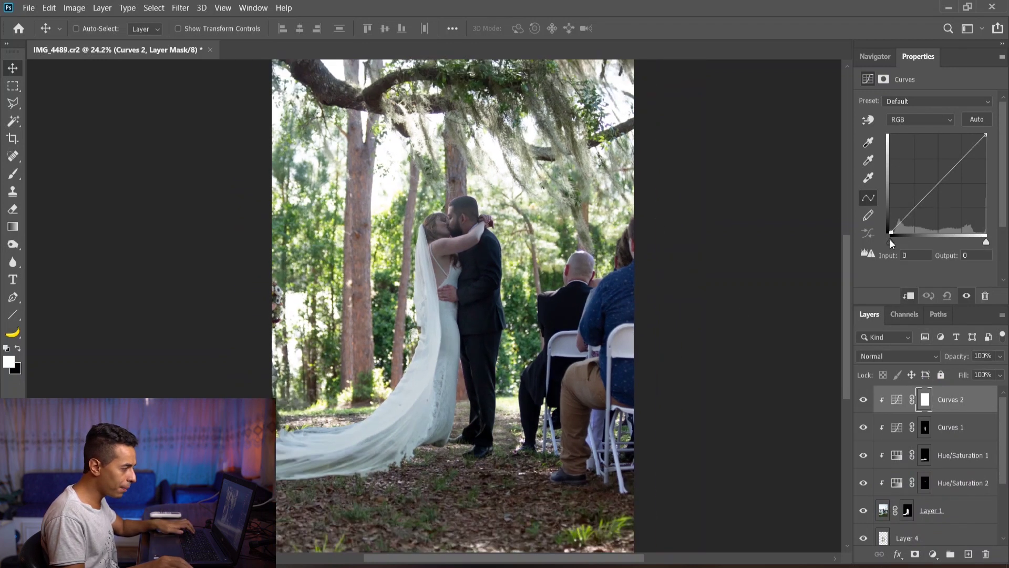
{"action": "left_click_drag", "start_coordinate": [890, 241], "coordinate": [892, 240]}
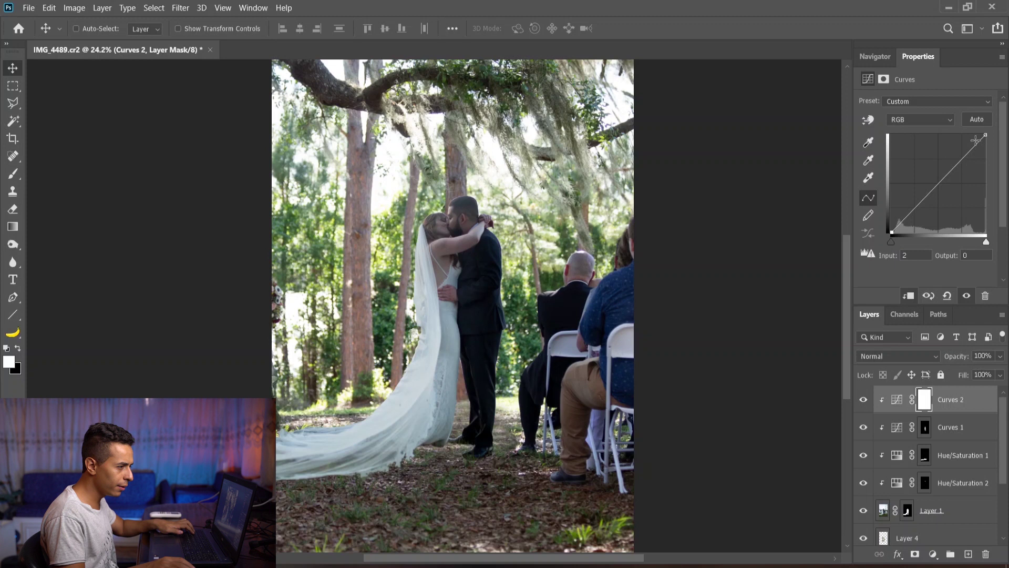
{"action": "left_click_drag", "start_coordinate": [981, 135], "coordinate": [976, 126]}
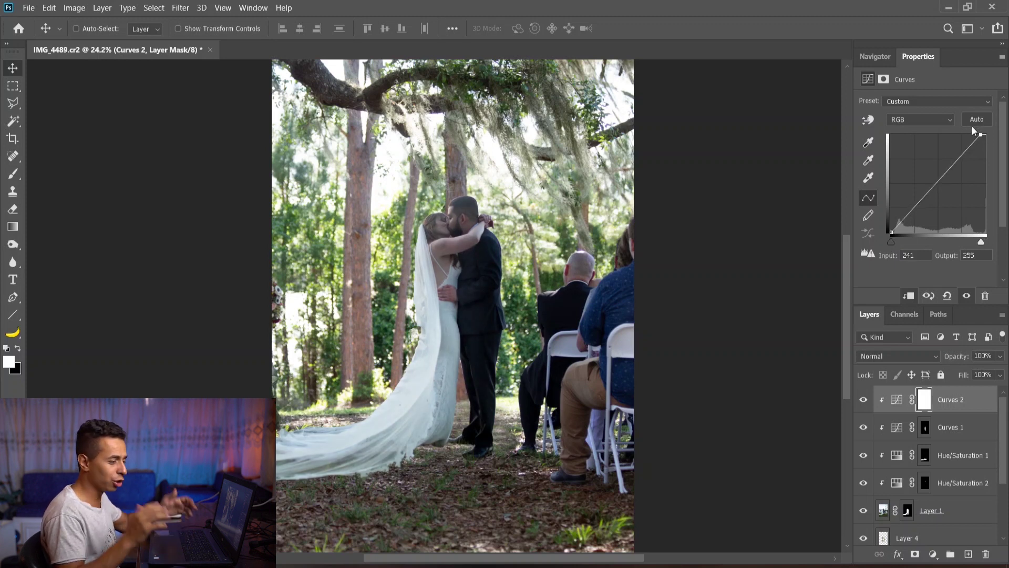
Add another clipped Curves adjustment that lowers input 60 to output 39, and invert its mask
{"action": "scroll", "coordinate": [513, 159], "scroll_direction": "up", "scroll_amount": 2}
{"action": "scroll", "coordinate": [512, 159], "scroll_direction": "down", "scroll_amount": 1}
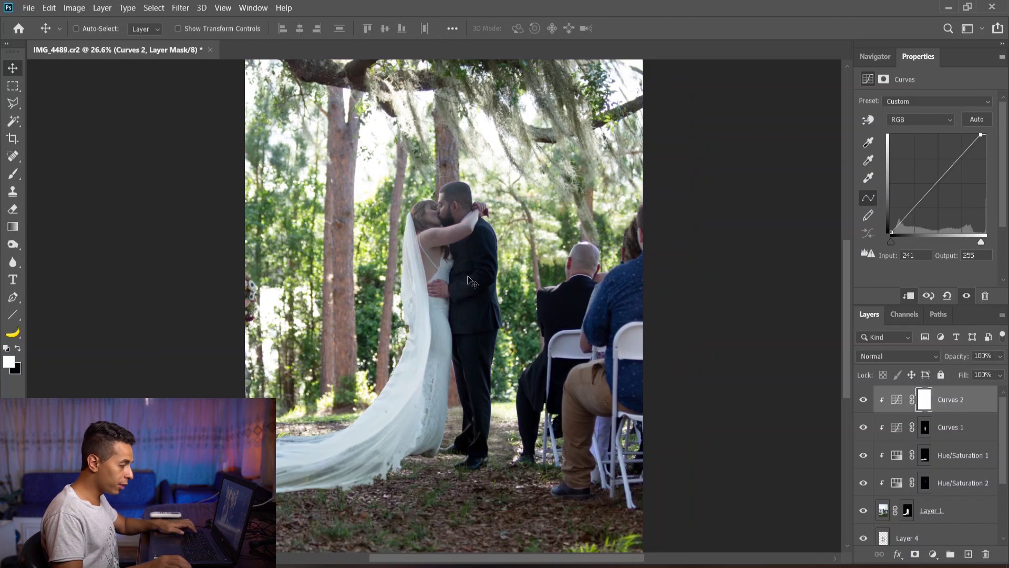
{"action": "scroll", "coordinate": [450, 185], "scroll_direction": "up", "scroll_amount": 3}
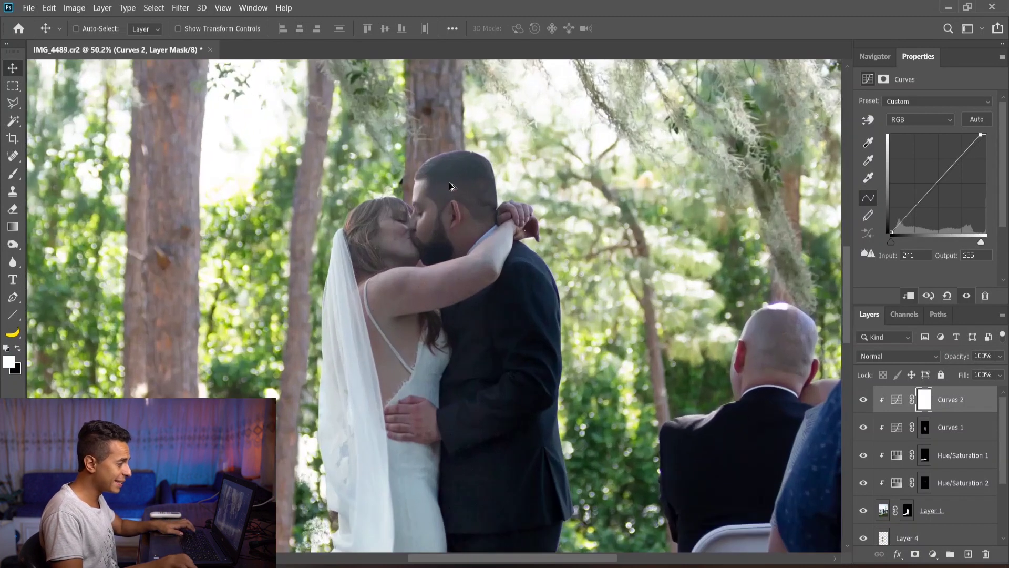
{"action": "scroll", "coordinate": [451, 194], "scroll_direction": "down", "scroll_amount": 3}
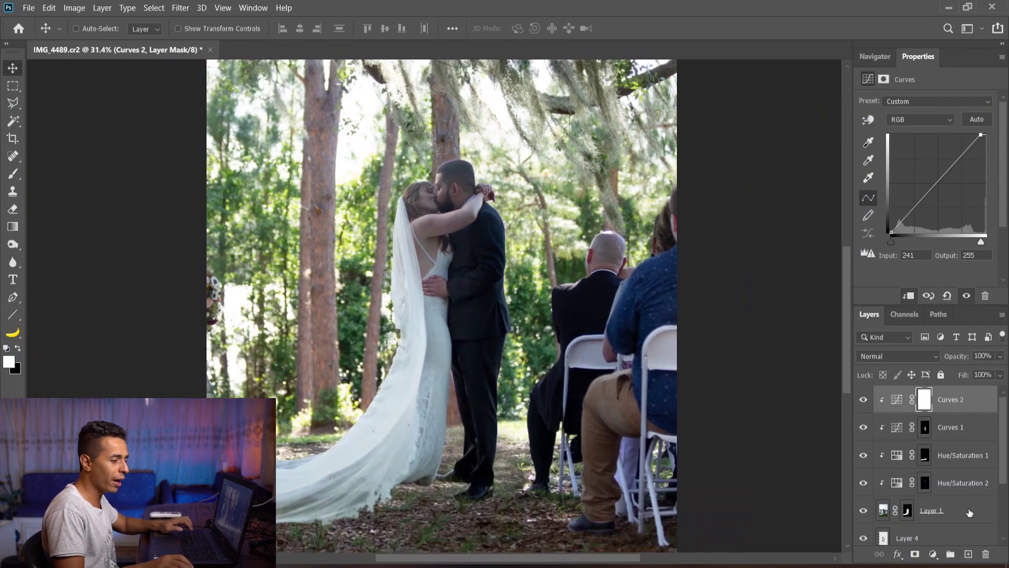
{"action": "left_click", "coordinate": [934, 554]}
{"action": "left_click", "coordinate": [924, 387]}
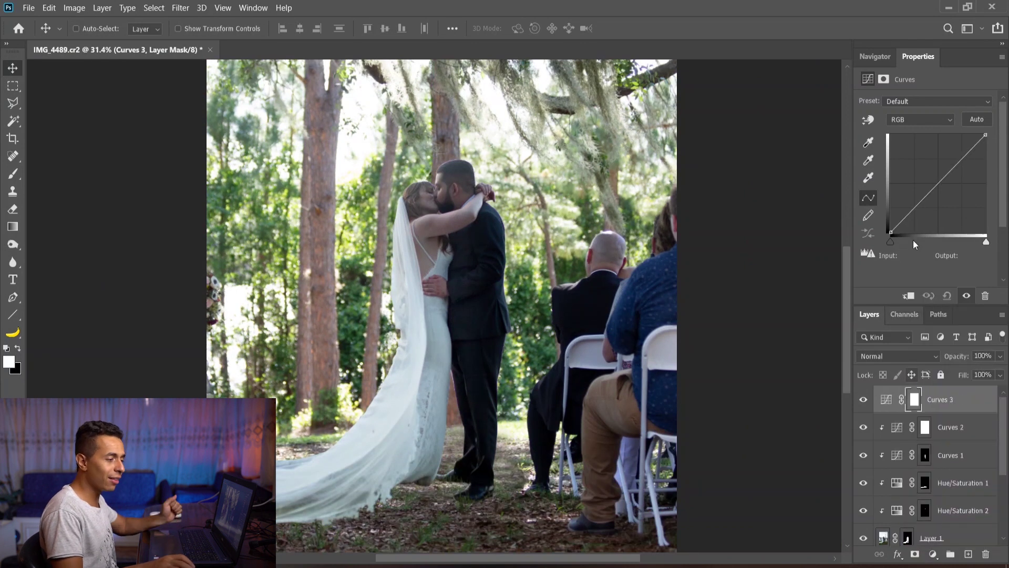
{"action": "left_click_drag", "start_coordinate": [907, 215], "coordinate": [912, 218]}
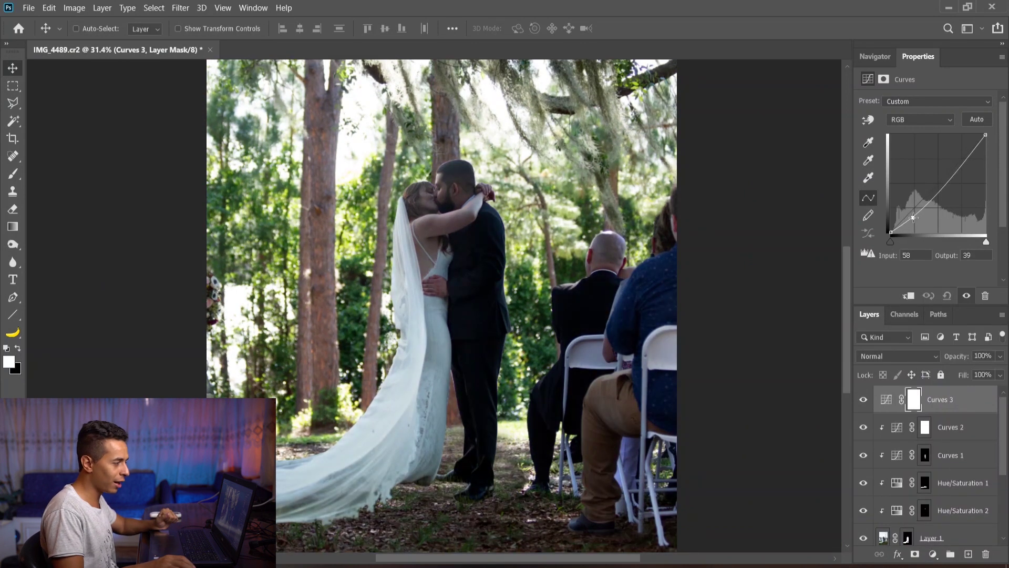
{"action": "left_click", "coordinate": [909, 295]}
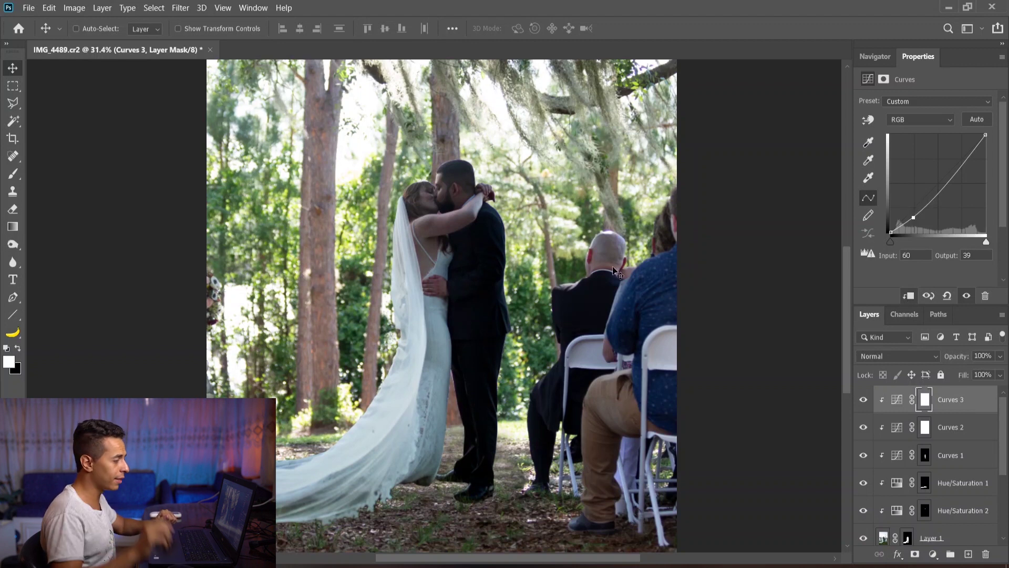
{"action": "key", "text": "ctrl+i"}
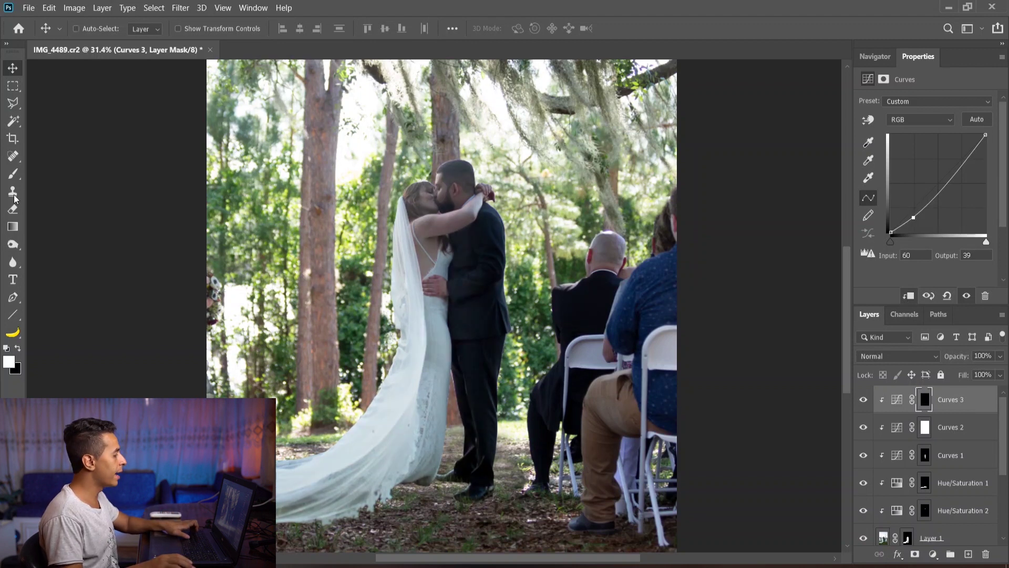
Darken the groom's hair by painting white on the Curves 3 mask with a 66% opacity brush
{"action": "key", "text": "b"}
{"action": "scroll", "coordinate": [441, 136], "scroll_direction": "up", "scroll_amount": 5}
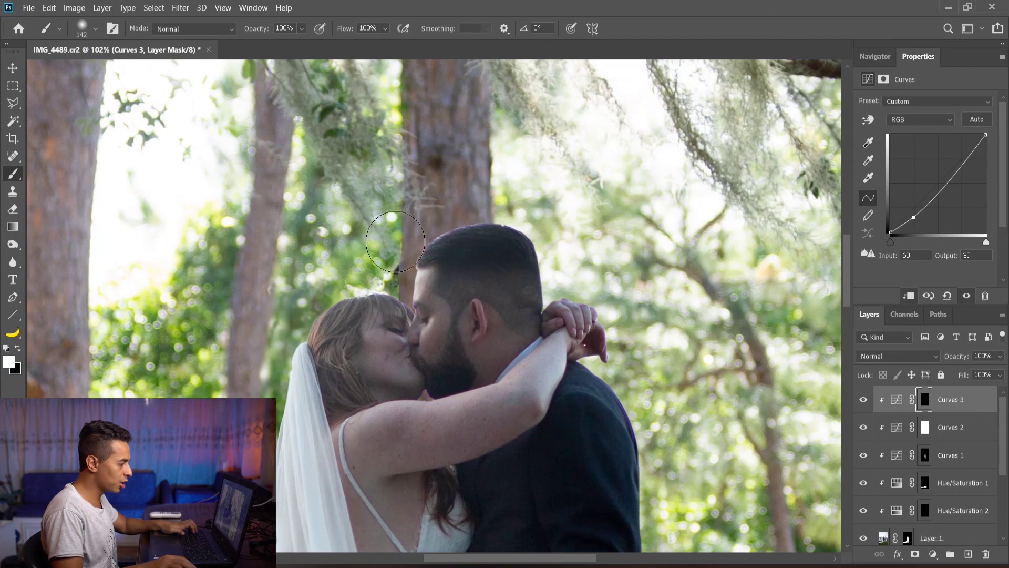
{"action": "left_click_drag", "start_coordinate": [260, 33], "coordinate": [257, 32]}
{"action": "mouse_move", "coordinate": [516, 277]}
{"action": "left_mouse_down"}
{"action": "mouse_move", "coordinate": [453, 276]}
{"action": "mouse_move", "coordinate": [526, 305]}
{"action": "mouse_move", "coordinate": [502, 229]}
{"action": "left_mouse_up"}
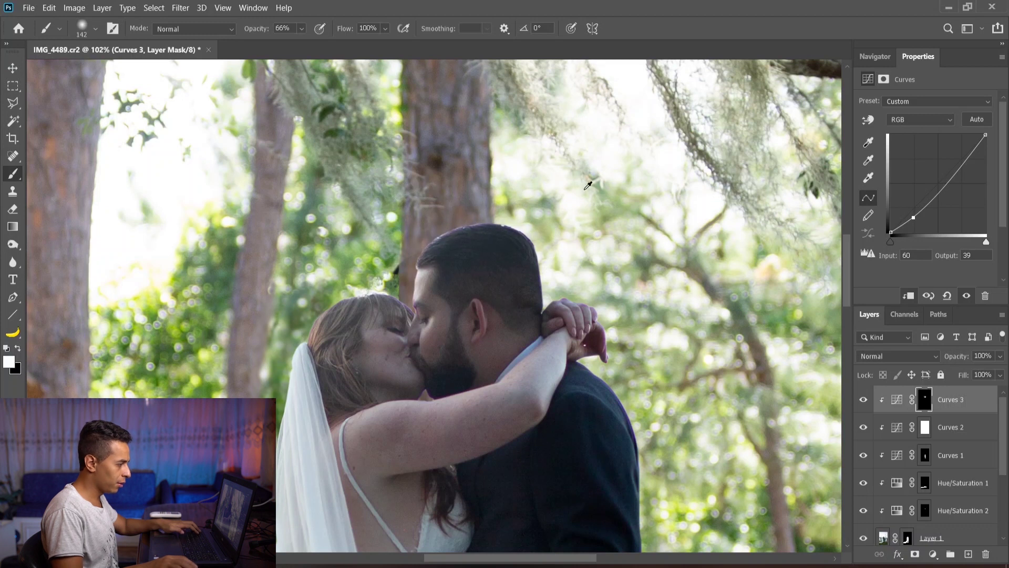
{"action": "scroll", "coordinate": [605, 221], "scroll_direction": "down", "scroll_amount": 5}
{"action": "scroll", "coordinate": [481, 211], "scroll_direction": "up", "scroll_amount": 2}
{"action": "scroll", "coordinate": [481, 211], "scroll_direction": "up", "scroll_amount": 1}
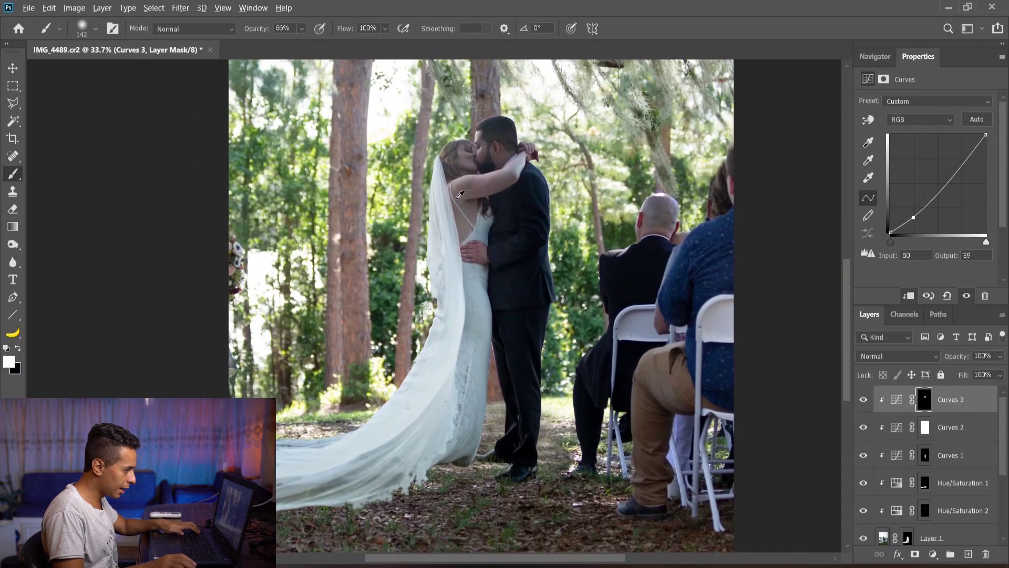
{"action": "scroll", "coordinate": [481, 210], "scroll_direction": "up", "scroll_amount": 4}
{"action": "left_click_drag", "start_coordinate": [466, 232], "coordinate": [447, 232]}
{"action": "key", "text": "ctrl+z"}
{"action": "left_click_drag", "start_coordinate": [512, 247], "coordinate": [515, 309]}
{"action": "key", "text": "ctrl+z"}
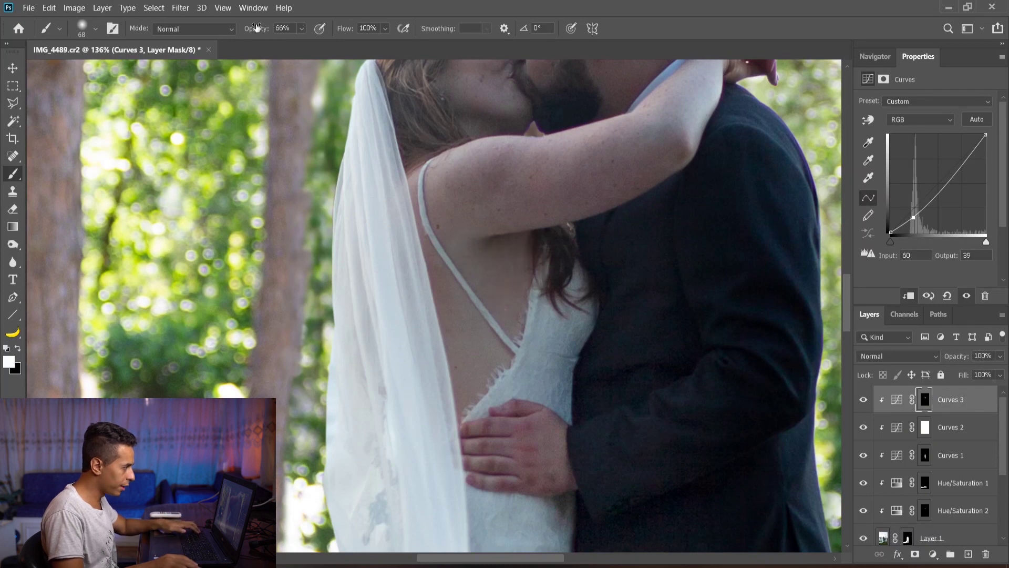
Darken the bride's hair by painting white on the Curves 3 mask with the brush opacity reduced to 43%
{"action": "scroll", "coordinate": [532, 243], "scroll_direction": "down", "scroll_amount": 1}
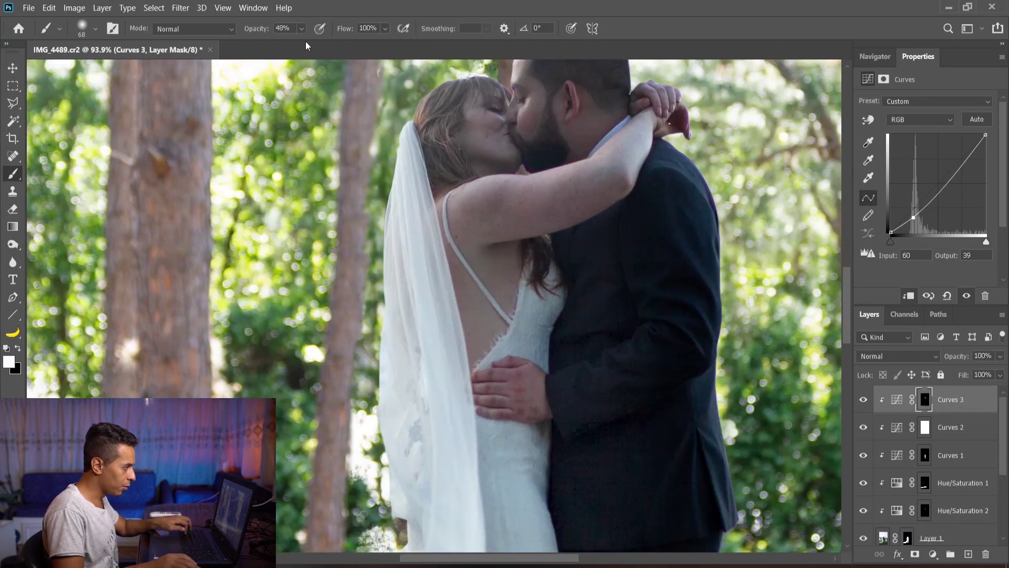
{"action": "left_click_drag", "start_coordinate": [507, 237], "coordinate": [521, 248]}
{"action": "mouse_move", "coordinate": [461, 87]}
{"action": "left_mouse_down"}
{"action": "mouse_move", "coordinate": [448, 141]}
{"action": "mouse_move", "coordinate": [423, 129]}
{"action": "left_mouse_up"}
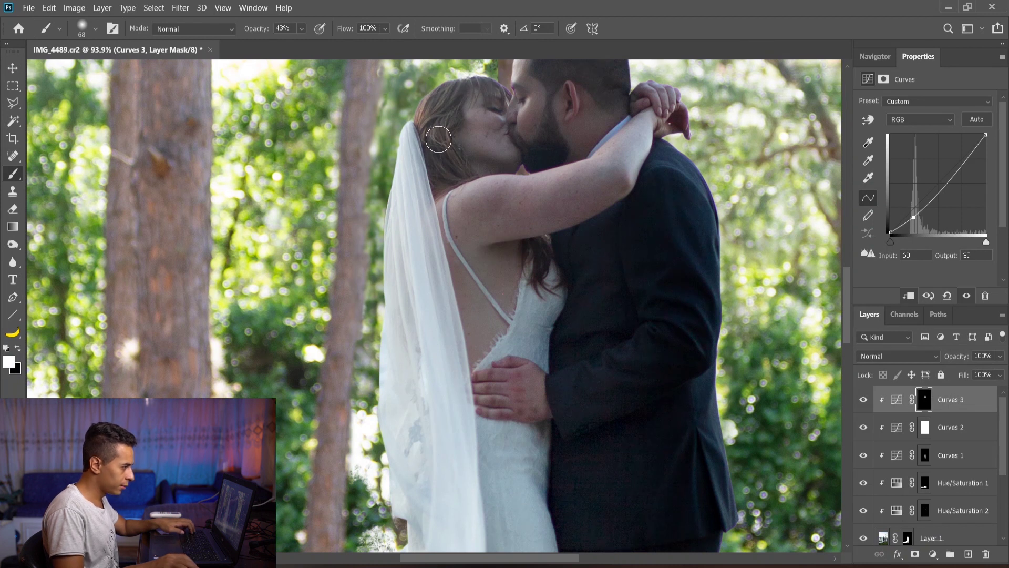
Remove the white fringe along the groom's inner trouser edge by painting on Layer 1's mask with a 4 to 6 px brush
{"action": "scroll", "coordinate": [439, 140], "scroll_direction": "down", "scroll_amount": 2}
{"action": "scroll", "coordinate": [469, 319], "scroll_direction": "down", "scroll_amount": 3}
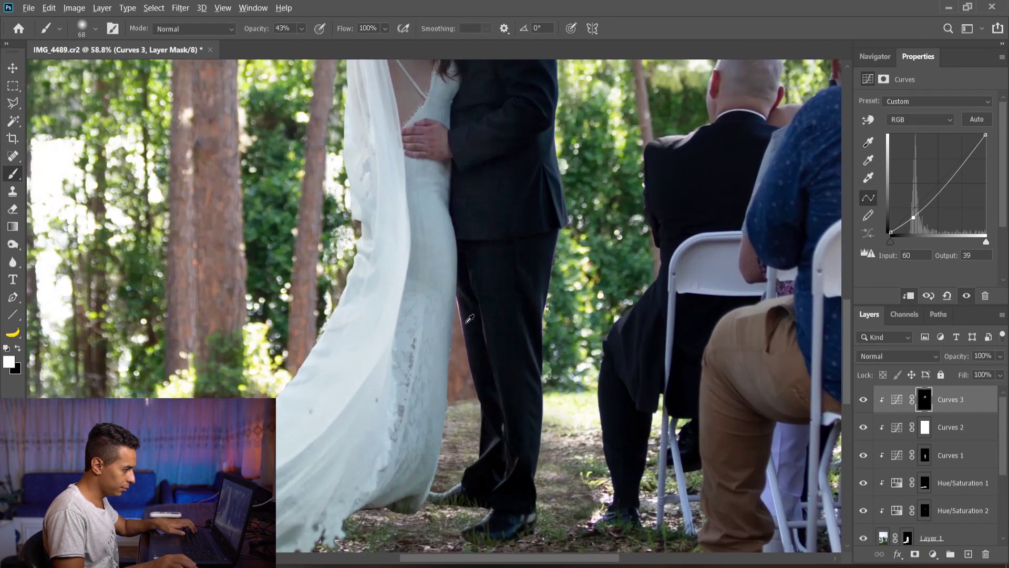
{"action": "scroll", "coordinate": [470, 319], "scroll_direction": "up", "scroll_amount": 3}
{"action": "left_click", "coordinate": [909, 538]}
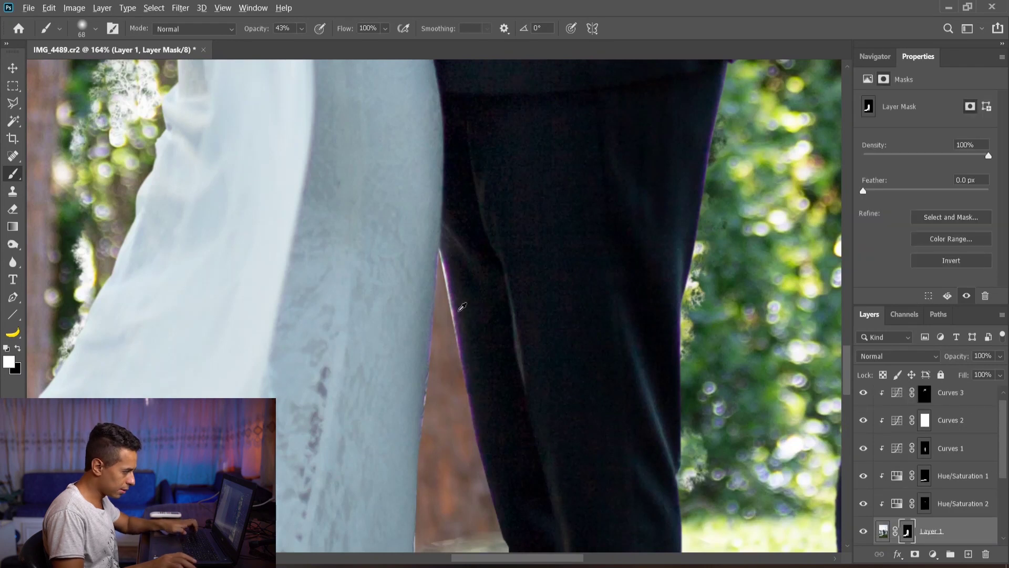
{"action": "key", "text": "bracketleft"}
{"action": "key", "text": "bracketleft"}
{"action": "key", "text": "bracketleft"}
{"action": "key", "text": "bracketleft"}
{"action": "key", "text": "bracketleft"}
{"action": "scroll", "coordinate": [448, 325], "scroll_direction": "up", "scroll_amount": 3}
{"action": "key", "text": "x"}
{"action": "key", "text": "bracketleft"}
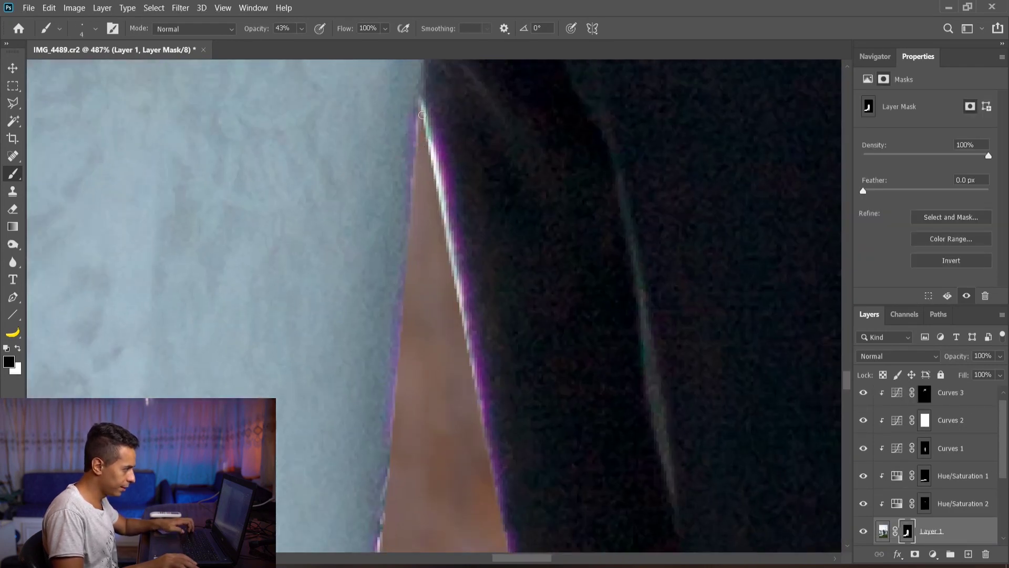
{"action": "key", "text": "bracketright"}
{"action": "key", "text": "bracketright"}
{"action": "scroll", "coordinate": [431, 105], "scroll_direction": "down", "scroll_amount": 1}
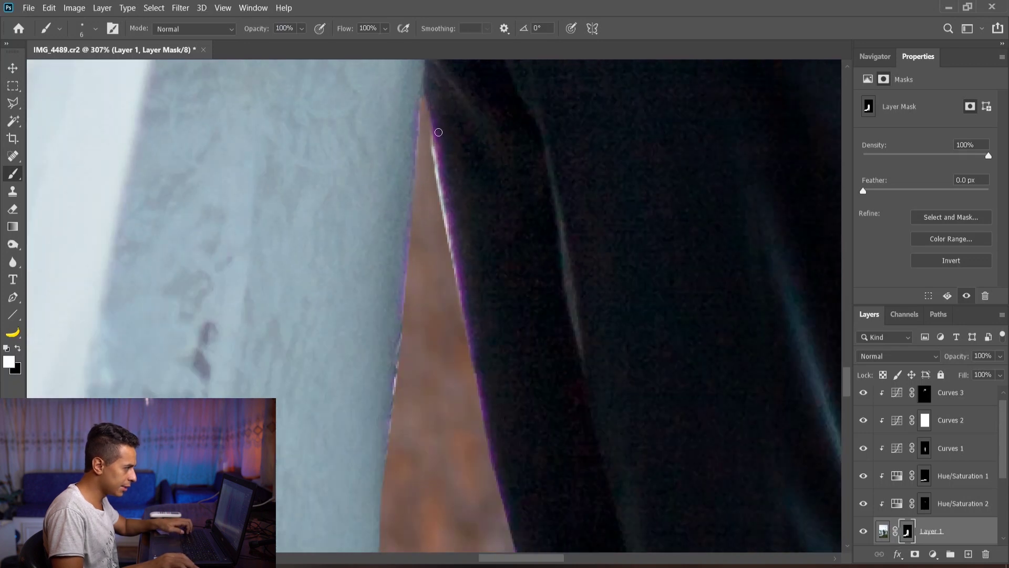
Clean the dress's edge beside the gap to the groom's legs by painting black on Layer 1's mask with a larger brush
{"action": "scroll", "coordinate": [424, 118], "scroll_direction": "down", "scroll_amount": 1}
{"action": "key", "text": "bracketright"}
{"action": "key", "text": "bracketright"}
{"action": "key", "text": "bracketright"}
{"action": "key", "text": "bracketright"}
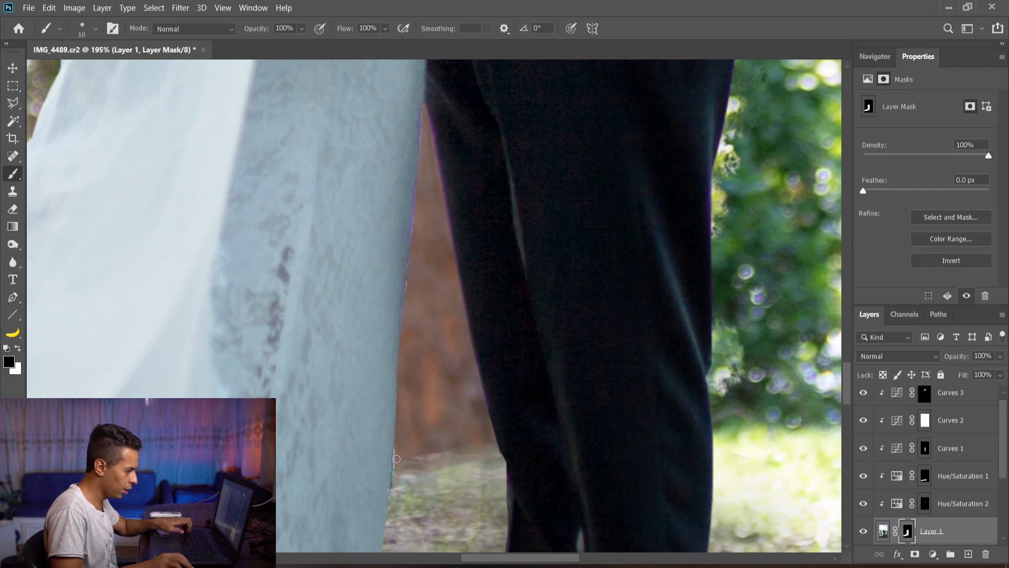
{"action": "left_click_drag", "start_coordinate": [441, 412], "coordinate": [476, 452], "text": "alt"}
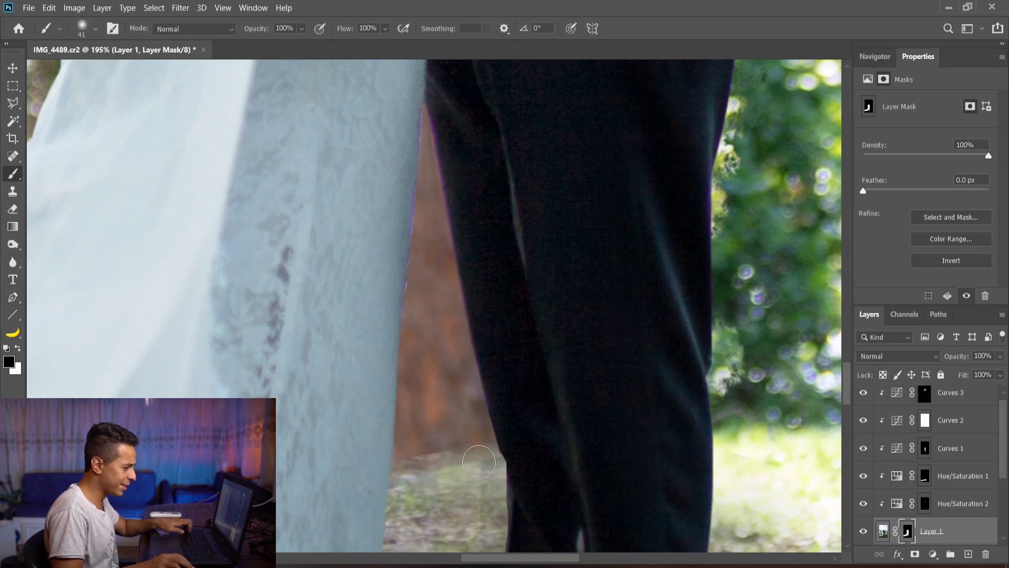
{"action": "key", "text": "bracketleft"}
{"action": "key", "text": "bracketleft"}
{"action": "key", "text": "bracketleft"}
{"action": "key", "text": "bracketleft"}
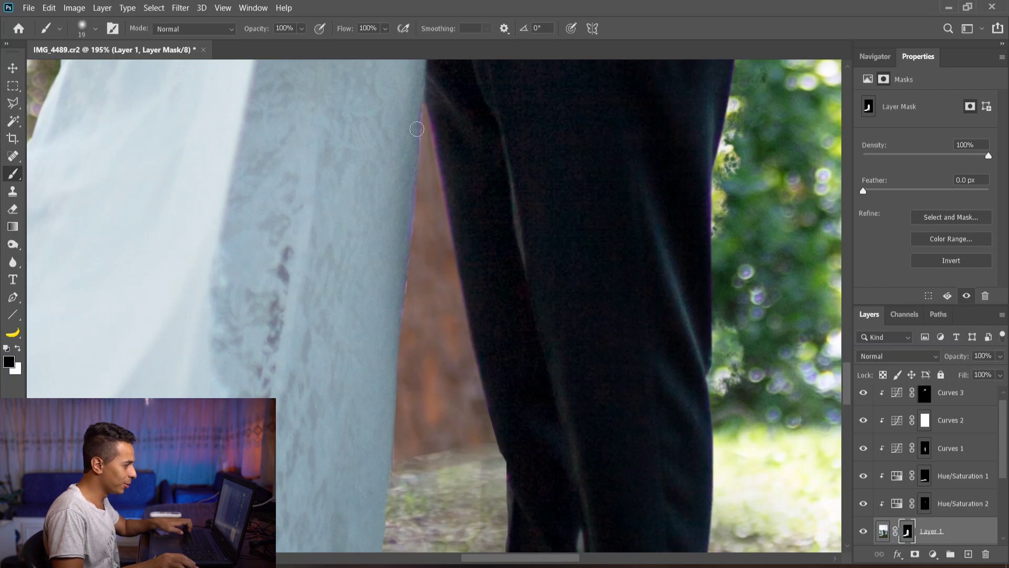
Examine how the couple blends with the forest, in the whole photo and close up on the faces and arms
{"action": "key", "text": "v"}
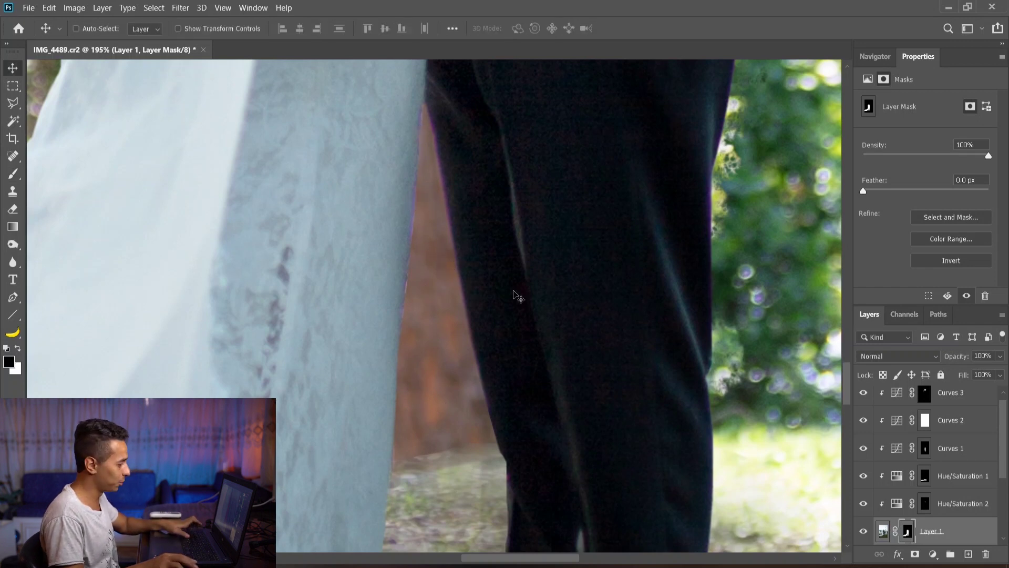
{"action": "scroll", "coordinate": [568, 293], "scroll_direction": "down", "scroll_amount": 3}
{"action": "scroll", "coordinate": [604, 389], "scroll_direction": "down", "scroll_amount": 4}
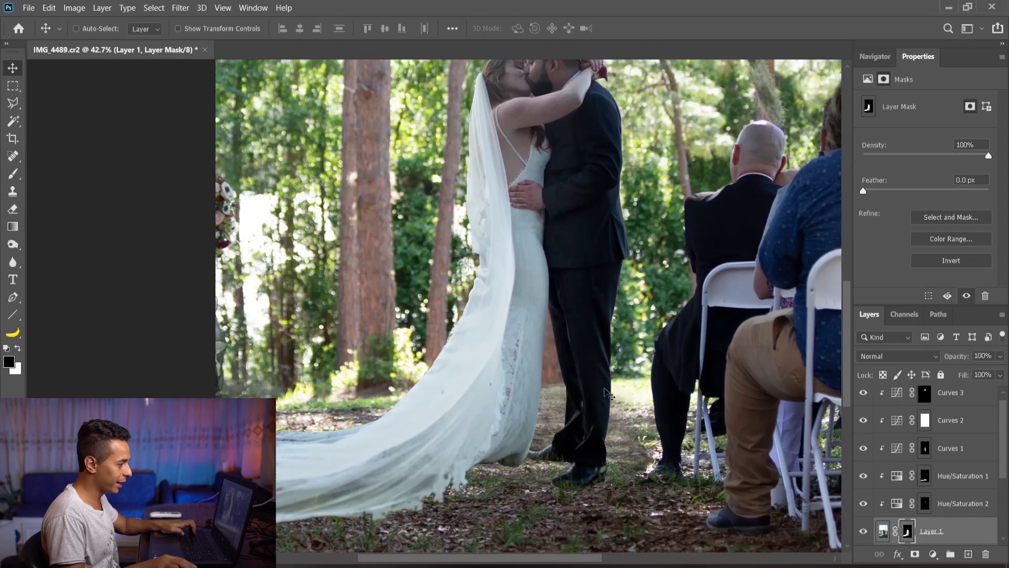
{"action": "scroll", "coordinate": [541, 247], "scroll_direction": "down", "scroll_amount": 2}
{"action": "scroll", "coordinate": [542, 247], "scroll_direction": "up", "scroll_amount": 1}
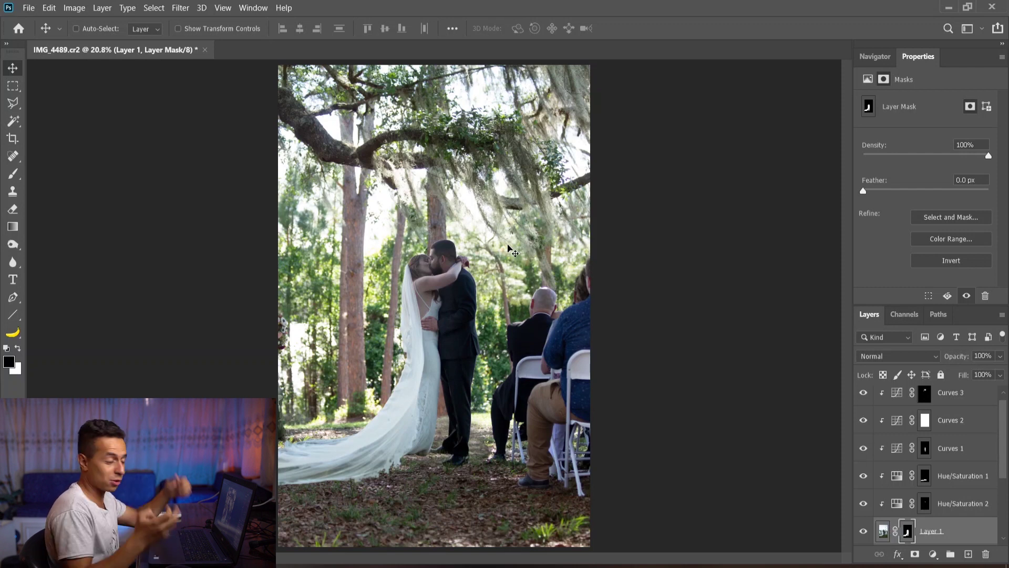
{"action": "scroll", "coordinate": [421, 262], "scroll_direction": "up", "scroll_amount": 5}
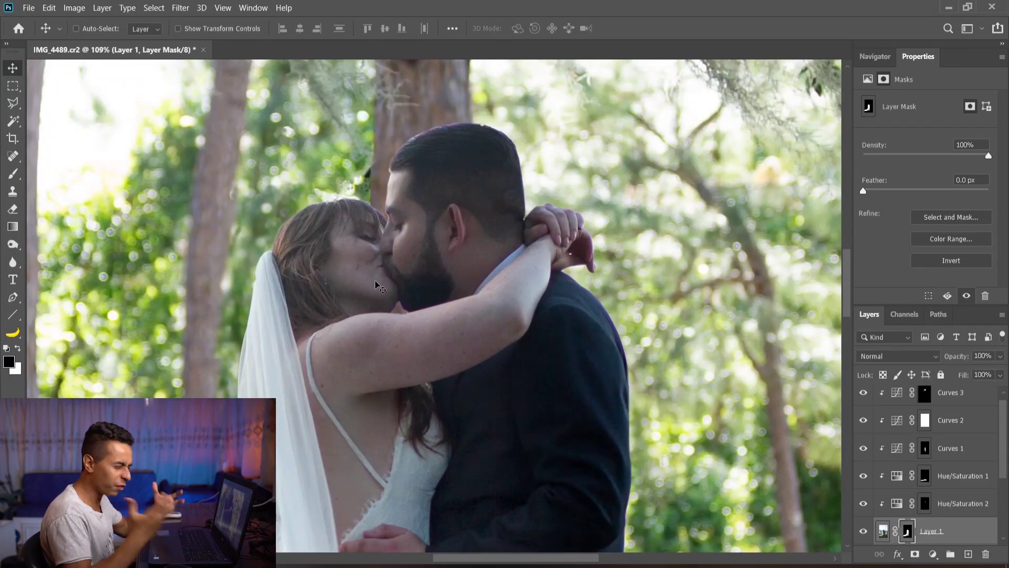
{"action": "scroll", "coordinate": [374, 282], "scroll_direction": "down", "scroll_amount": 3}
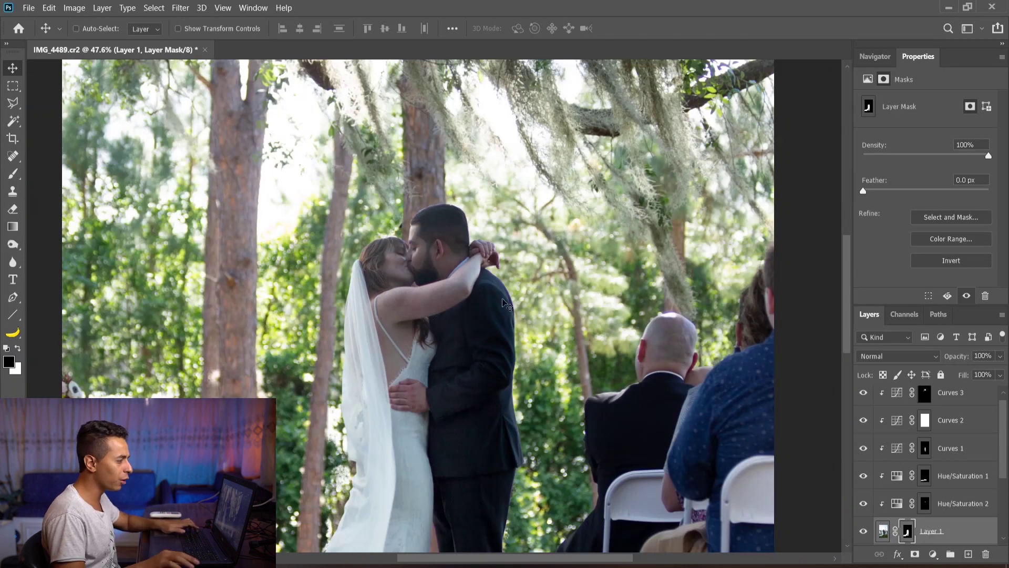
{"action": "scroll", "coordinate": [506, 305], "scroll_direction": "down", "scroll_amount": 2}
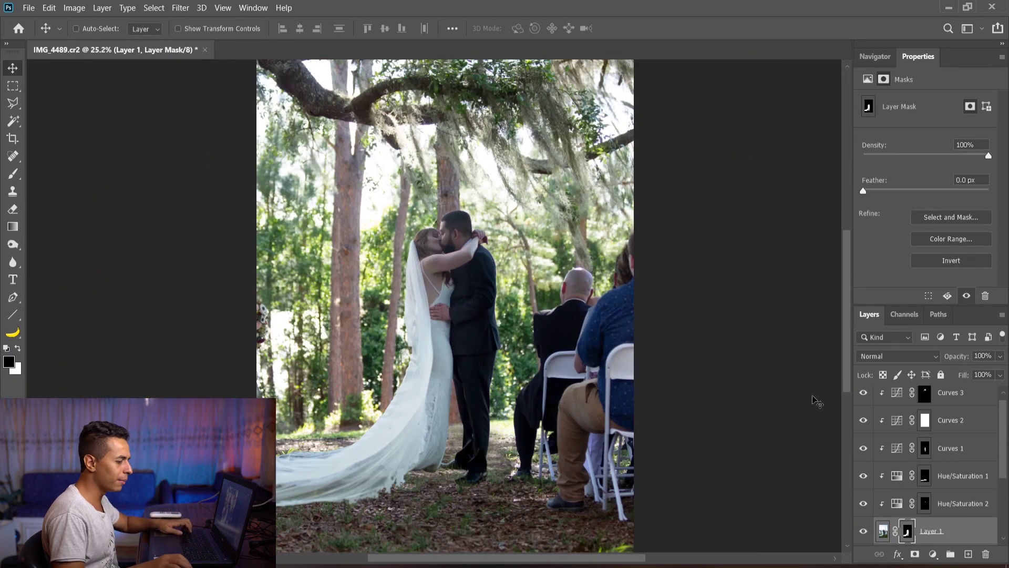
Add a Vibrance adjustment clipped to Layer 1 and raise its vibrance to +74
{"action": "left_click", "coordinate": [934, 557]}
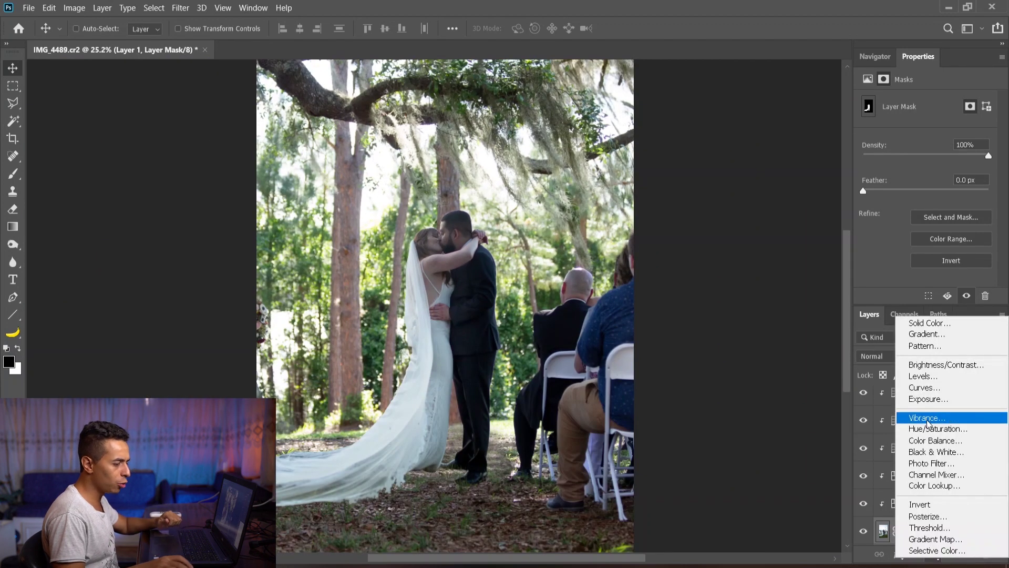
{"action": "left_click", "coordinate": [929, 417]}
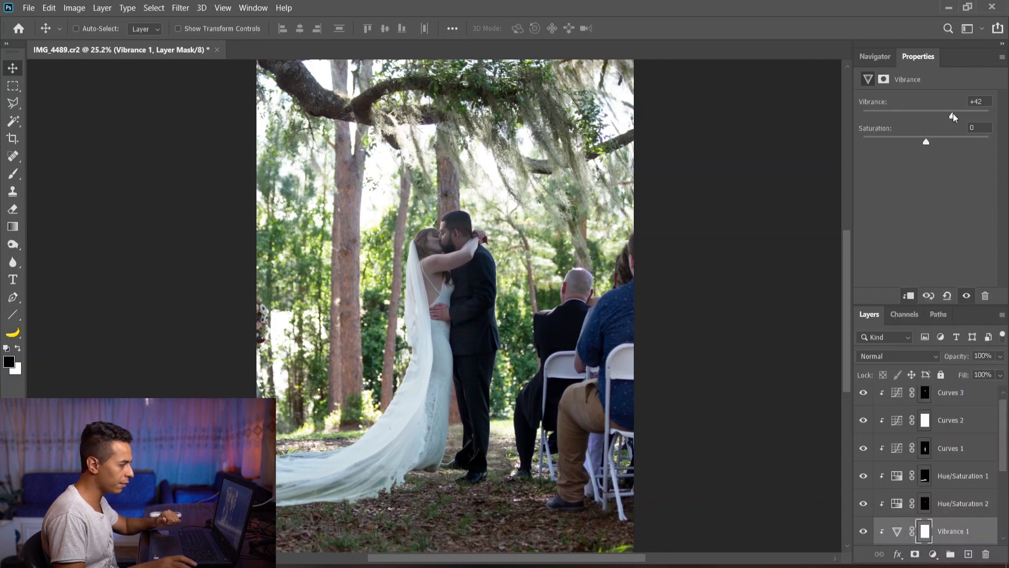
{"action": "left_click_drag", "start_coordinate": [993, 120], "coordinate": [988, 117]}
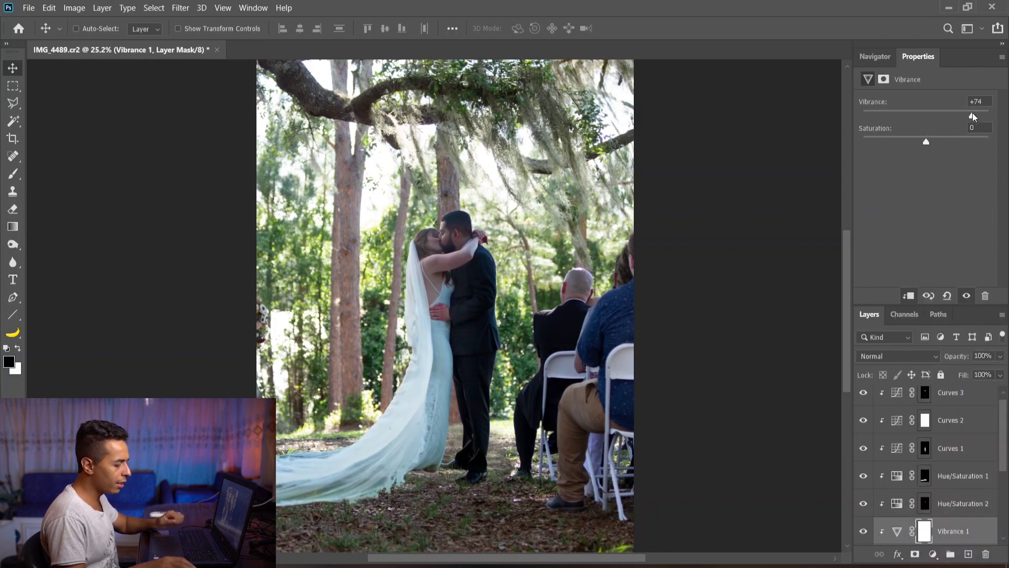
Invert the Vibrance 1 mask to black and paint white over the couple's faces to restrict the boost to their skin
{"action": "key", "text": "ctrl+i"}
{"action": "key", "text": "b"}
{"action": "scroll", "coordinate": [422, 255], "scroll_direction": "up", "scroll_amount": 6}
{"action": "key", "text": "x"}
{"action": "scroll", "coordinate": [476, 280], "scroll_direction": "up", "scroll_amount": 2}
{"action": "left_click_drag", "start_coordinate": [435, 265], "coordinate": [483, 264]}
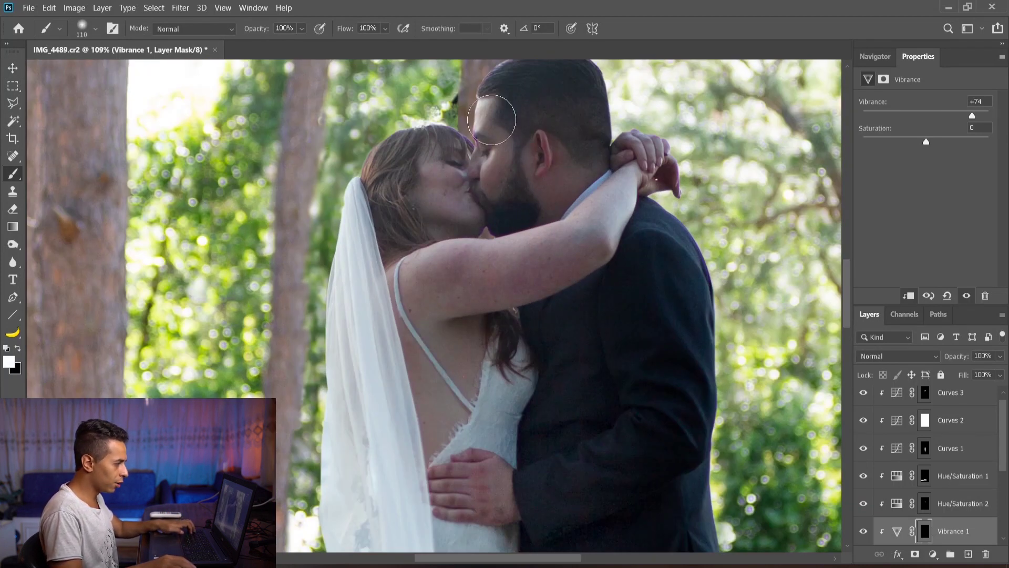
{"action": "mouse_move", "coordinate": [474, 155]}
{"action": "left_mouse_down"}
{"action": "mouse_move", "coordinate": [554, 196]}
{"action": "mouse_move", "coordinate": [489, 268]}
{"action": "left_mouse_up"}
{"action": "scroll", "coordinate": [489, 268], "scroll_direction": "up", "scroll_amount": 3}
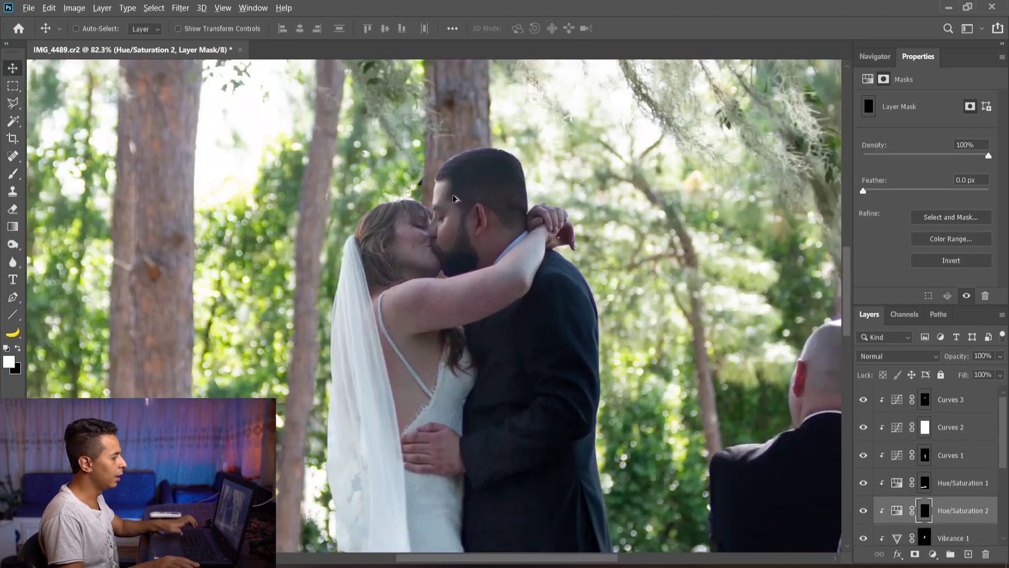
{"action": "scroll", "coordinate": [455, 199], "scroll_direction": "down", "scroll_amount": 3}
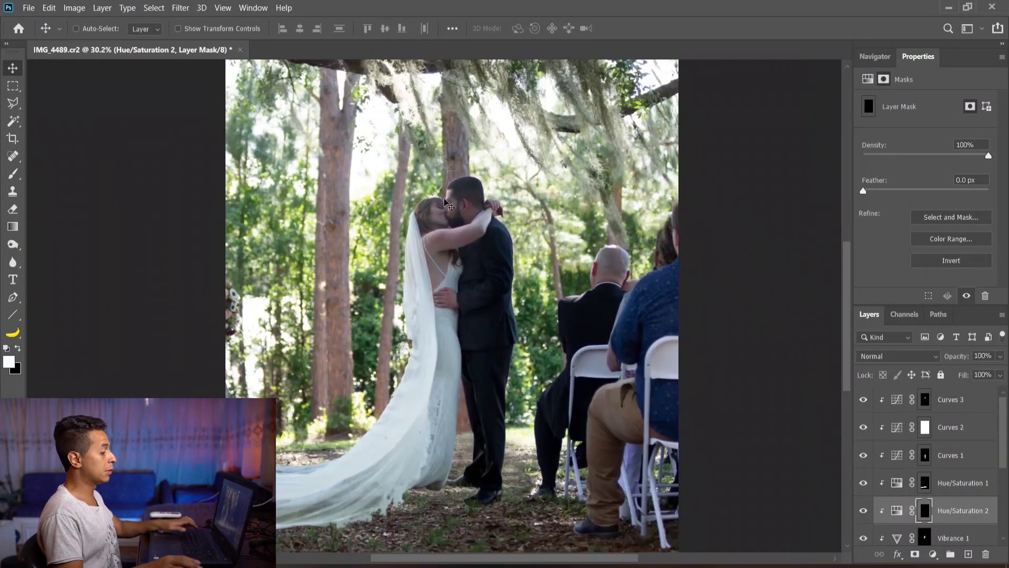
{"action": "scroll", "coordinate": [446, 203], "scroll_direction": "down", "scroll_amount": 1}
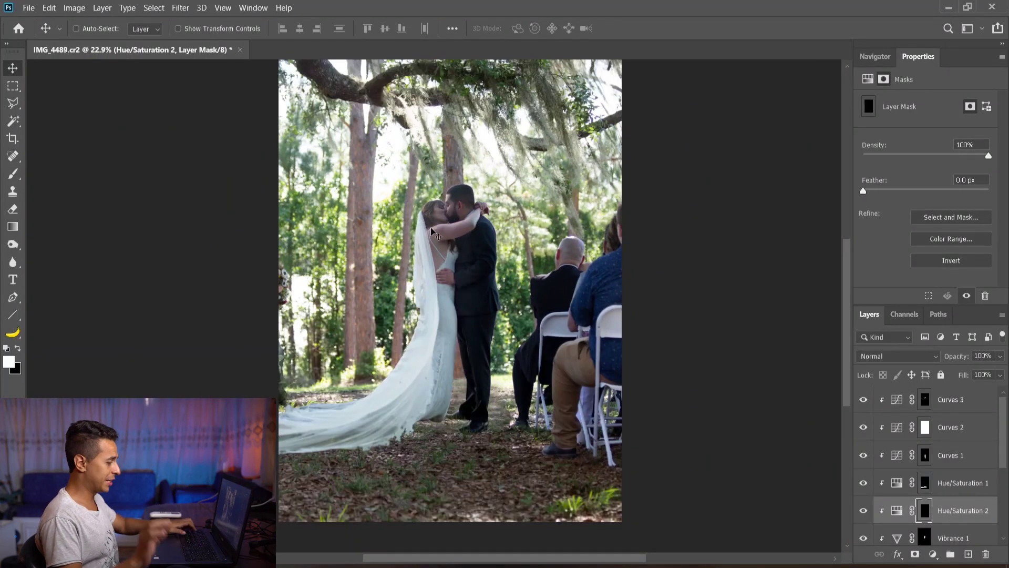
{"action": "scroll", "coordinate": [456, 260], "scroll_direction": "down", "scroll_amount": 1}
Add a new empty layer above Curves 3 and clip it to the couple for retouching the groom's hair
{"action": "scroll", "coordinate": [455, 260], "scroll_direction": "up", "scroll_amount": 10}
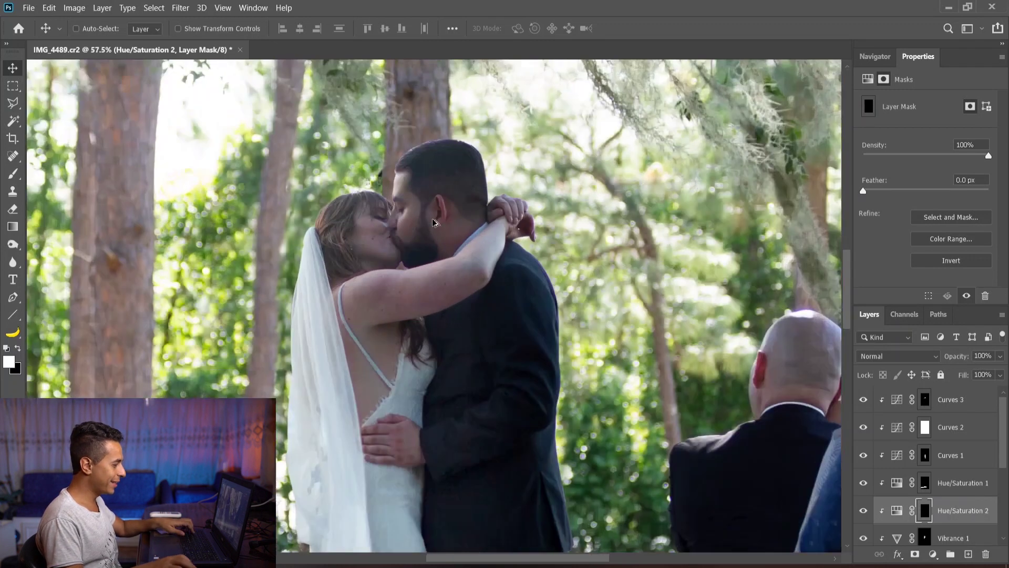
{"action": "scroll", "coordinate": [440, 163], "scroll_direction": "up", "scroll_amount": 5}
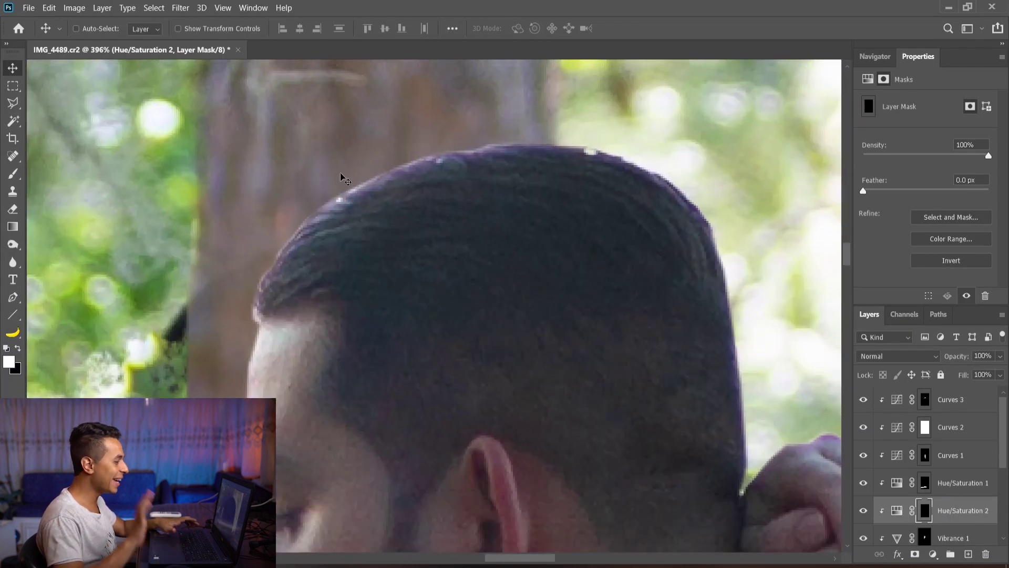
{"action": "left_click", "coordinate": [925, 407]}
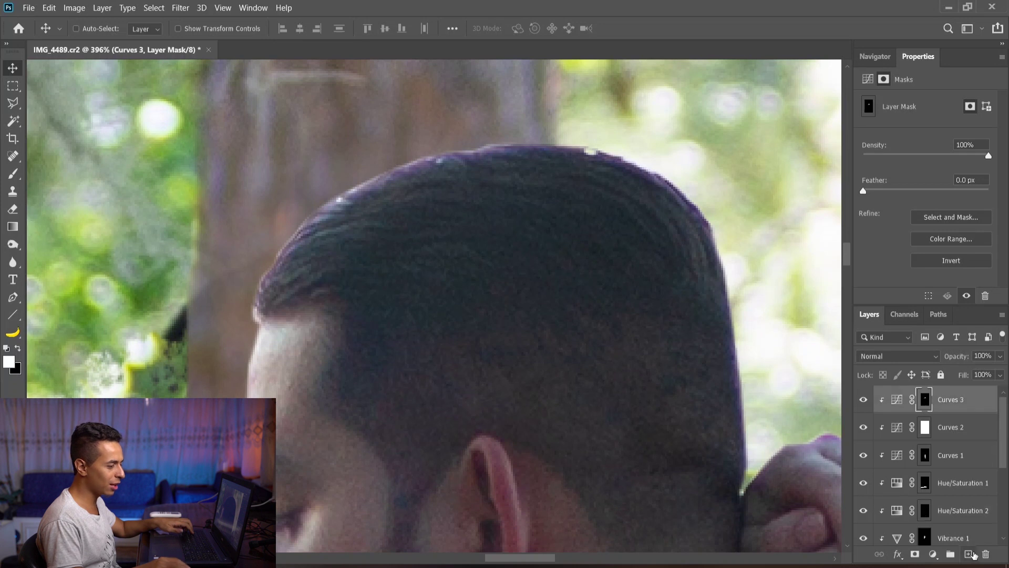
{"action": "left_click", "coordinate": [969, 553]}
{"action": "left_click", "coordinate": [926, 412], "text": "alt"}
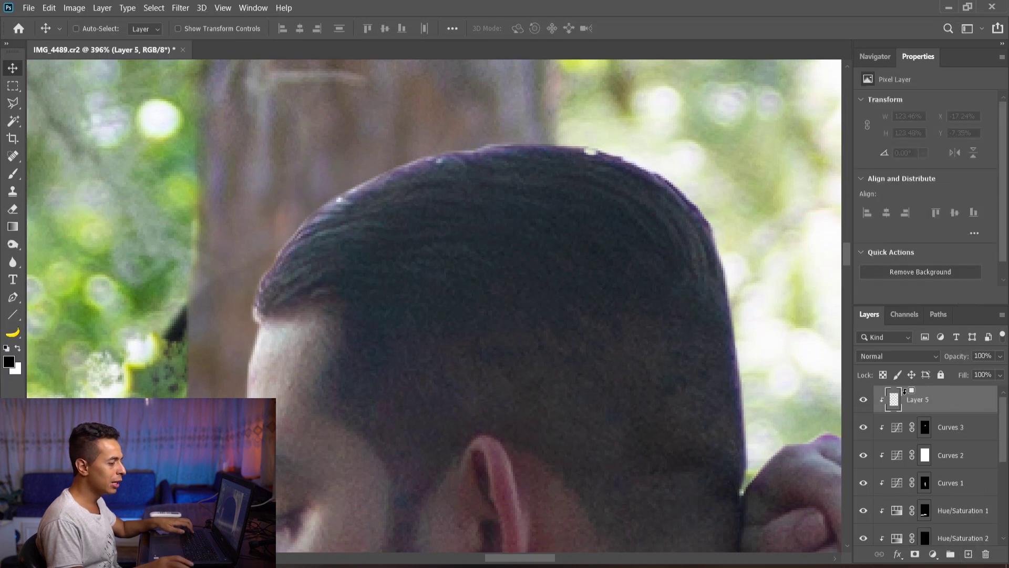
Cover the fringe at the front of the groom's hairline on Layer 5 with an 11 px Clone Stamp sampling his hair
{"action": "left_click", "coordinate": [11, 192]}
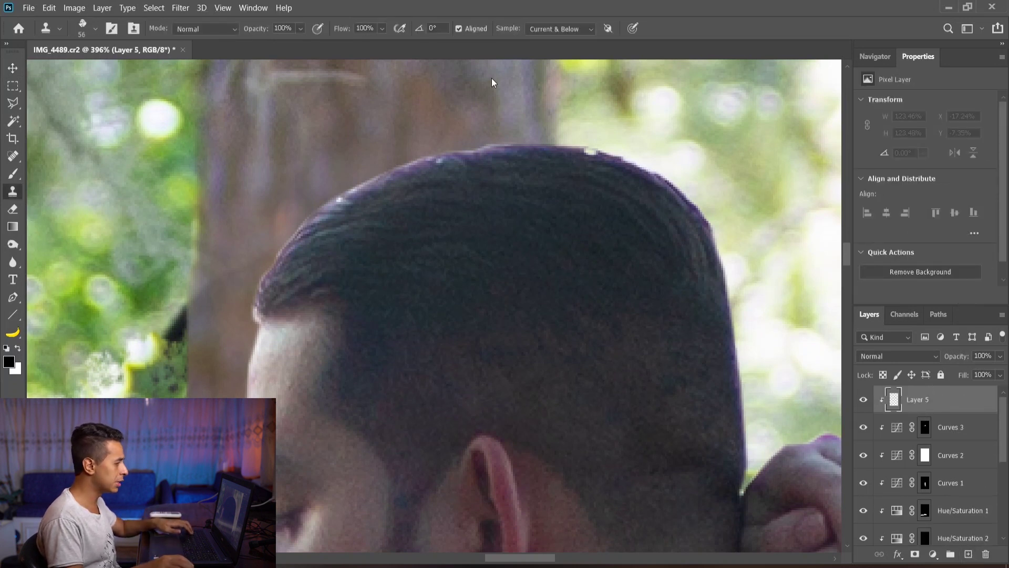
{"action": "right_click", "coordinate": [482, 209]}
{"action": "left_click", "coordinate": [494, 304]}
{"action": "mouse_move", "coordinate": [346, 228]}
{"action": "left_mouse_down"}
{"action": "mouse_move", "coordinate": [315, 237]}
{"action": "mouse_move", "coordinate": [322, 243]}
{"action": "left_mouse_up"}
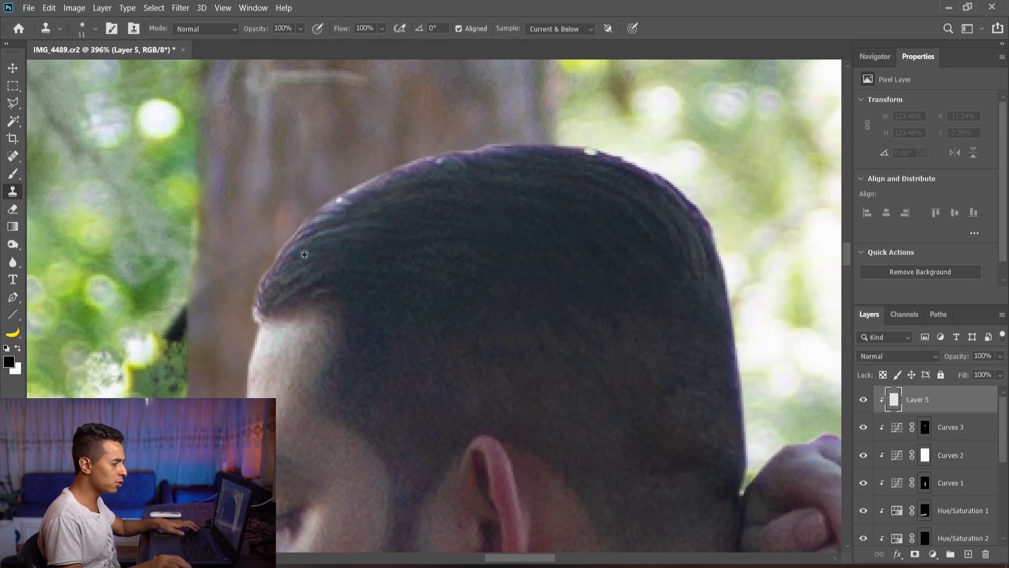
{"action": "left_click", "coordinate": [307, 256], "text": "alt"}
{"action": "mouse_move", "coordinate": [283, 256]}
{"action": "left_mouse_down"}
{"action": "mouse_move", "coordinate": [251, 304]}
{"action": "mouse_move", "coordinate": [258, 314]}
{"action": "left_mouse_up"}
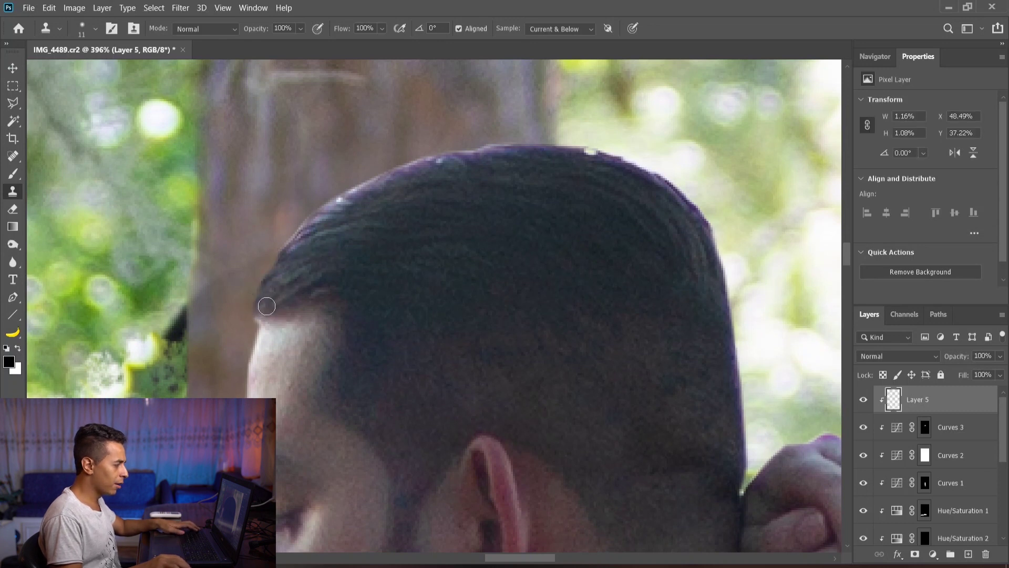
Clone dark hair over the light and purple fringe along the top and back of the groom's head
{"action": "left_click", "coordinate": [324, 245], "text": "alt"}
{"action": "mouse_move", "coordinate": [302, 241]}
{"action": "left_mouse_down"}
{"action": "mouse_move", "coordinate": [345, 200]}
{"action": "mouse_move", "coordinate": [408, 167]}
{"action": "mouse_move", "coordinate": [509, 151]}
{"action": "mouse_move", "coordinate": [600, 150]}
{"action": "mouse_move", "coordinate": [683, 191]}
{"action": "mouse_move", "coordinate": [674, 188]}
{"action": "left_mouse_up"}
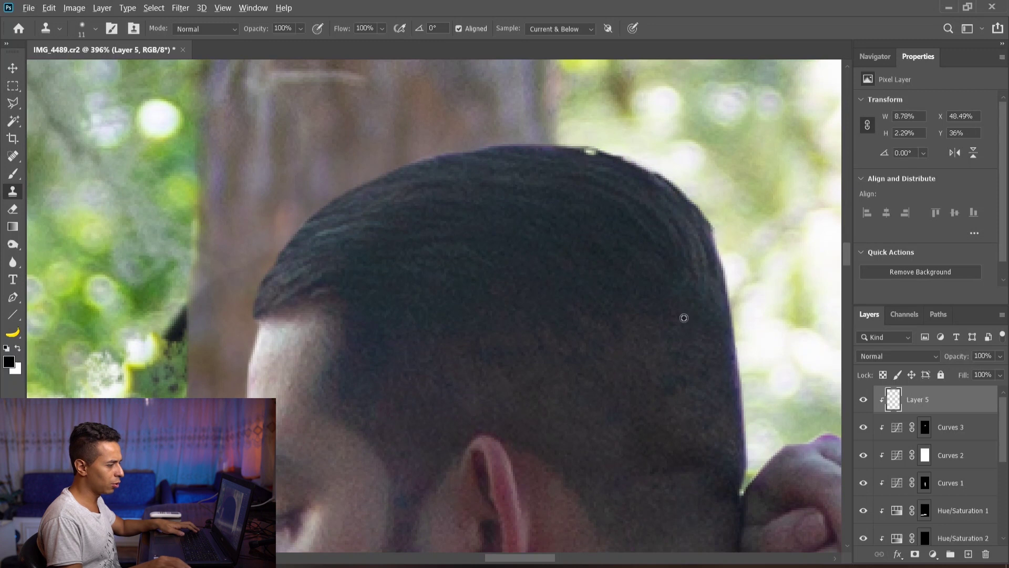
{"action": "mouse_move", "coordinate": [739, 333]}
{"action": "left_mouse_down"}
{"action": "mouse_move", "coordinate": [743, 398]}
{"action": "mouse_move", "coordinate": [743, 377]}
{"action": "left_mouse_up"}
{"action": "scroll", "coordinate": [741, 331], "scroll_direction": "down", "scroll_amount": 8}
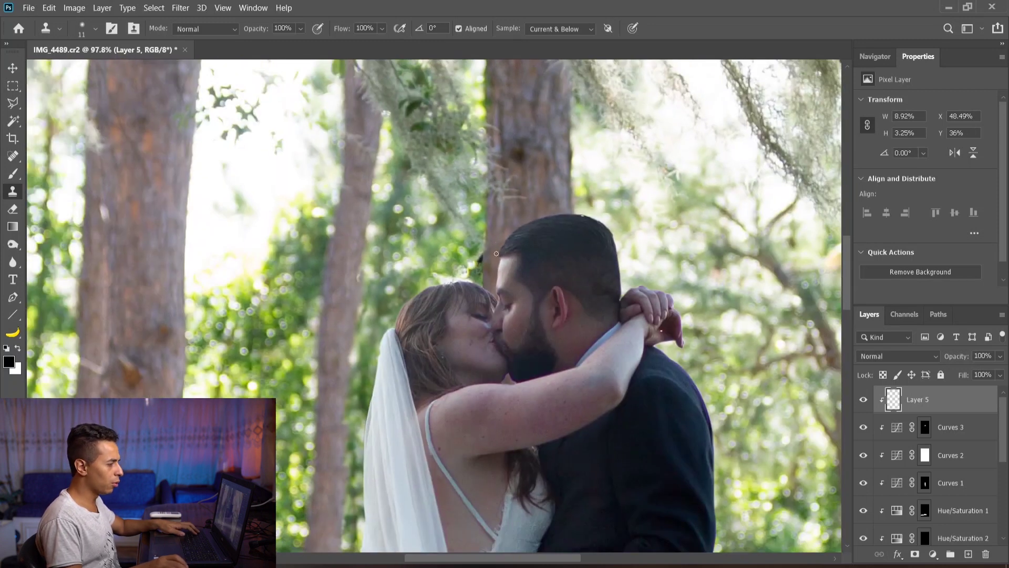
On Layer 4, clone out the dark leftover spot beside the tree trunk above the bride's head with a 14 px Clone Stamp
{"action": "key", "text": "v"}
{"action": "scroll", "coordinate": [480, 262], "scroll_direction": "up", "scroll_amount": 4}
{"action": "mouse_move", "coordinate": [481, 256]}
{"action": "left_mouse_down"}
{"action": "mouse_move", "coordinate": [452, 238]}
{"action": "mouse_move", "coordinate": [459, 205]}
{"action": "mouse_move", "coordinate": [490, 245]}
{"action": "left_mouse_up"}
{"action": "key", "text": "s"}
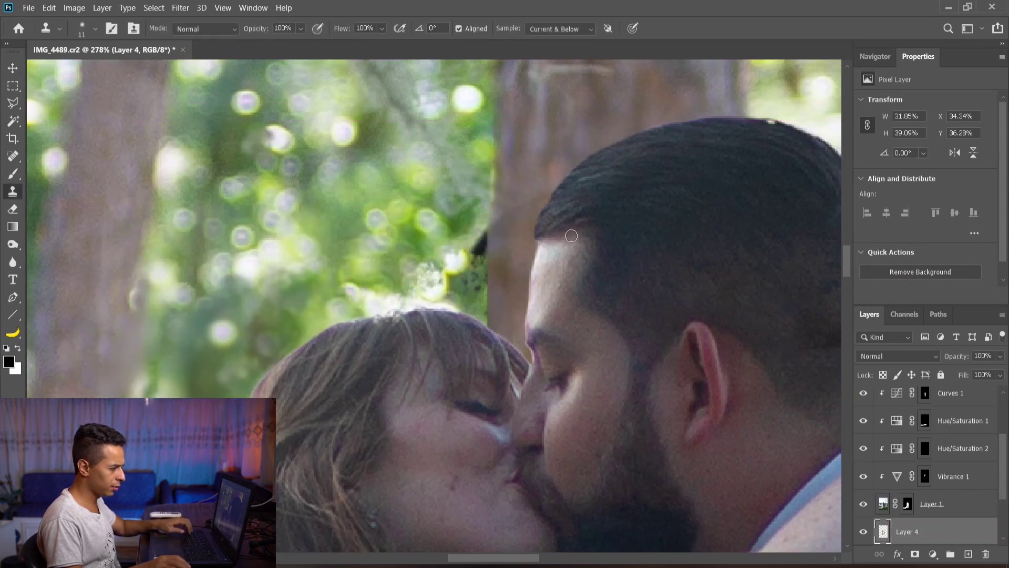
{"action": "left_click_drag", "start_coordinate": [505, 154], "coordinate": [508, 155]}
{"action": "left_click", "coordinate": [495, 140], "text": "alt"}
{"action": "mouse_move", "coordinate": [490, 215]}
{"action": "left_mouse_down"}
{"action": "mouse_move", "coordinate": [488, 297]}
{"action": "mouse_move", "coordinate": [468, 271]}
{"action": "mouse_move", "coordinate": [483, 295]}
{"action": "mouse_move", "coordinate": [475, 276]}
{"action": "left_mouse_up"}
{"action": "left_click", "coordinate": [511, 134], "text": "alt"}
{"action": "left_click_drag", "start_coordinate": [515, 200], "coordinate": [519, 201]}
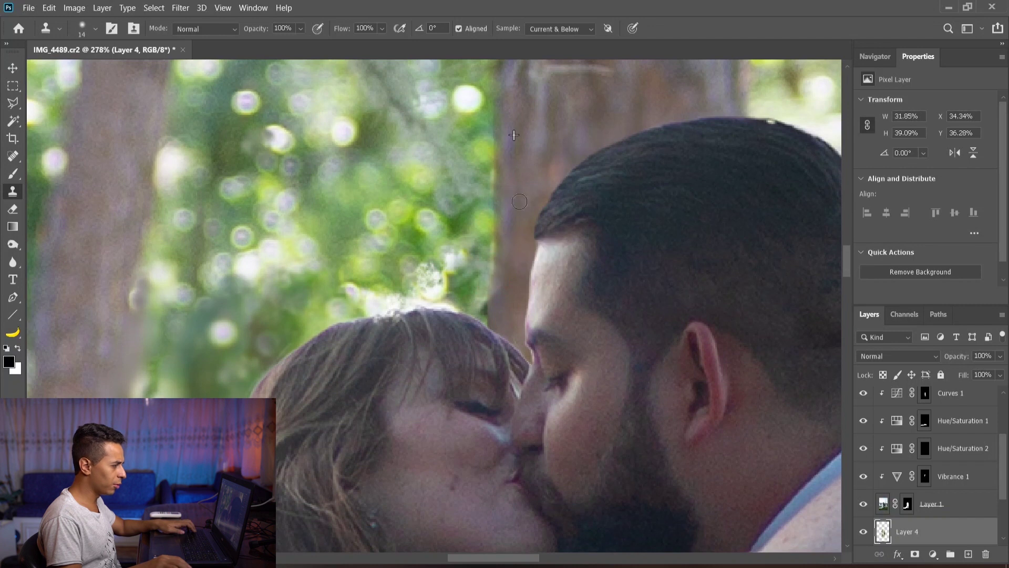
{"action": "key", "text": "ctrl+1"}
{"action": "key", "text": "v"}
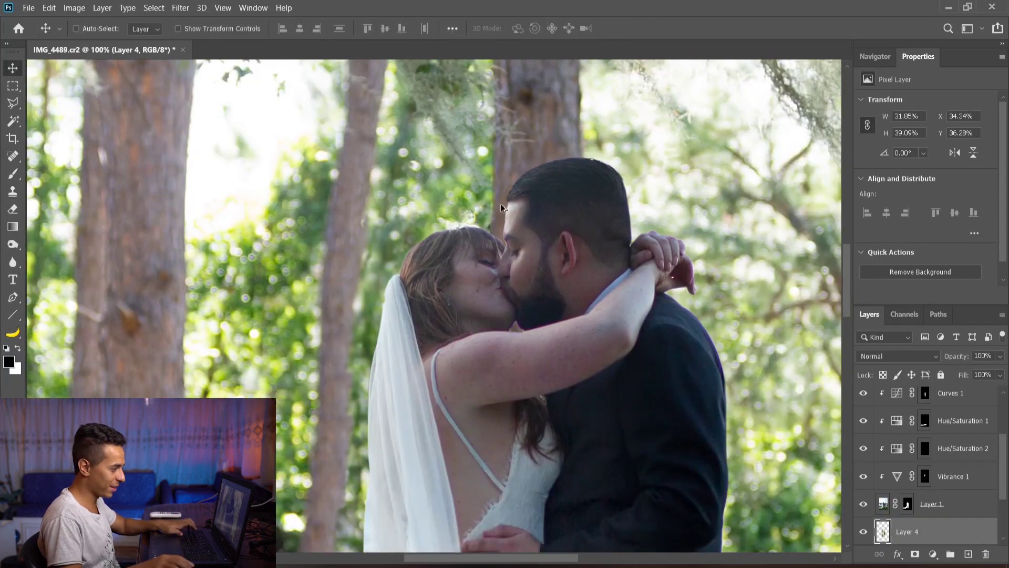
{"action": "scroll", "coordinate": [487, 239], "scroll_direction": "up", "scroll_amount": 3}
{"action": "scroll", "coordinate": [438, 160], "scroll_direction": "down", "scroll_amount": 3}
{"action": "scroll", "coordinate": [392, 135], "scroll_direction": "down", "scroll_amount": 3}
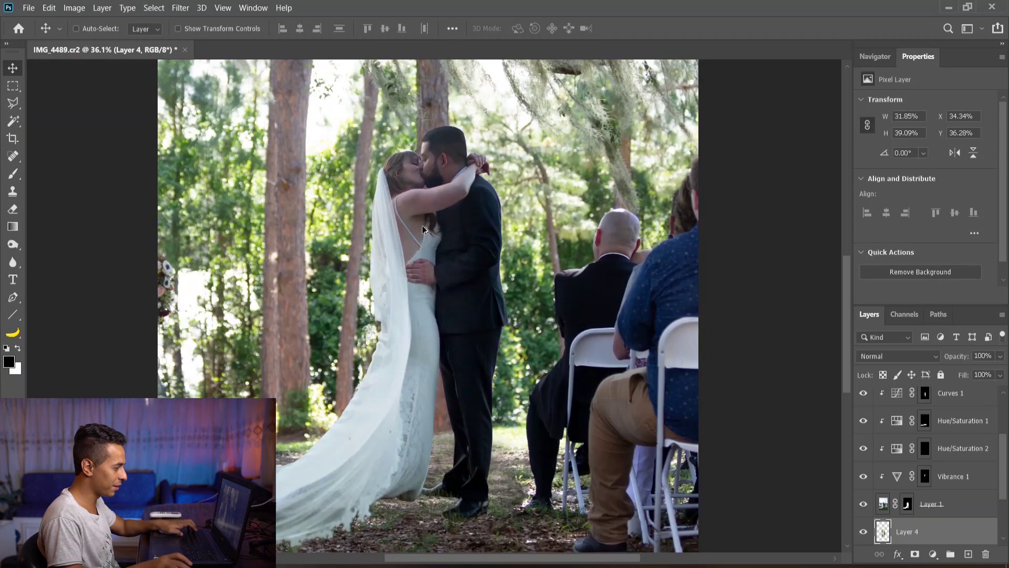
Blur the harsh background highlights beside the veil on Layer 4 with a 293 px Blur tool at 61% strength
{"action": "scroll", "coordinate": [362, 324], "scroll_direction": "up", "scroll_amount": 5}
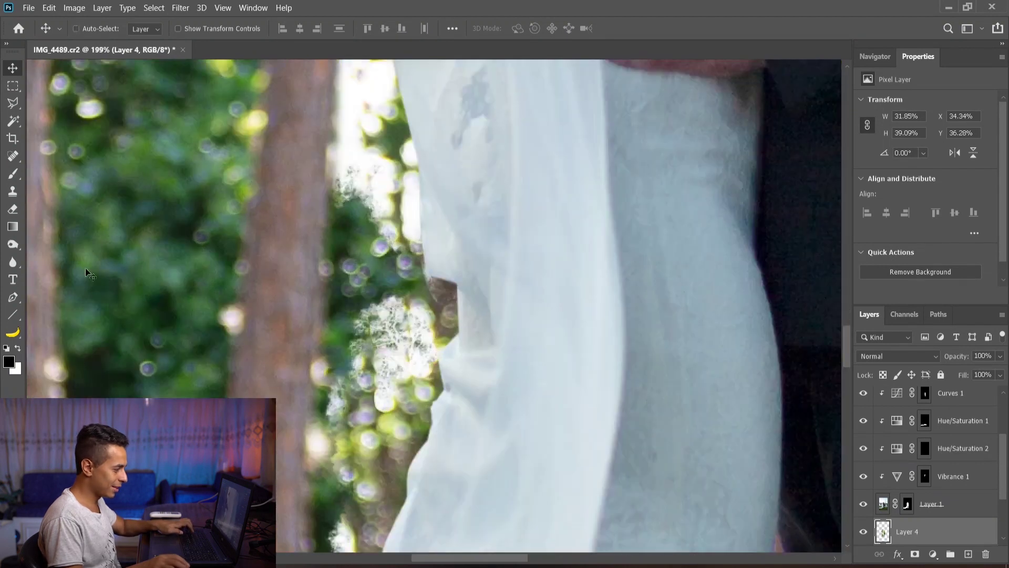
{"action": "left_click", "coordinate": [12, 261]}
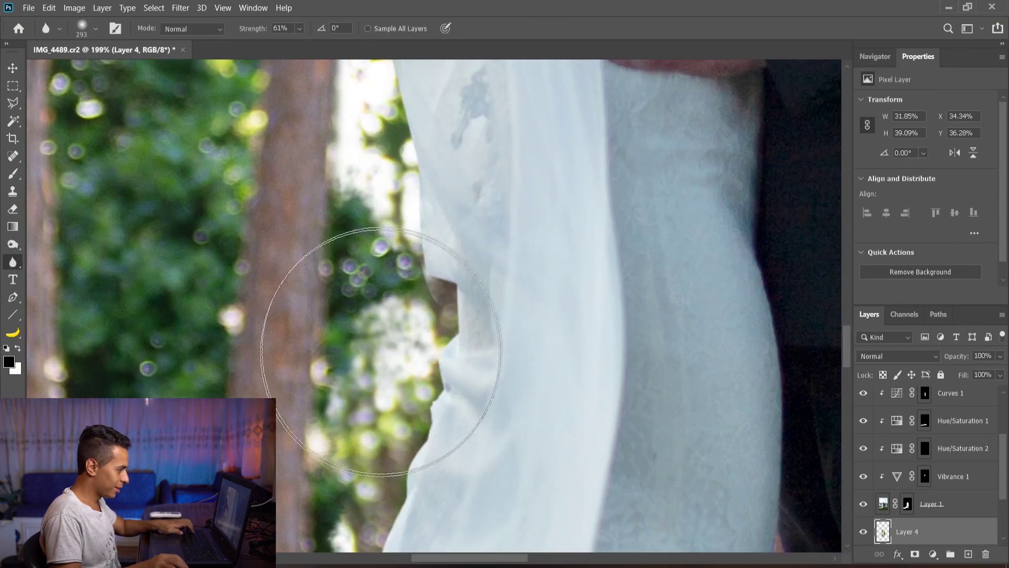
{"action": "scroll", "coordinate": [466, 318], "scroll_direction": "down", "scroll_amount": 2}
{"action": "key", "text": "ctrl+0"}
{"action": "key", "text": "v"}
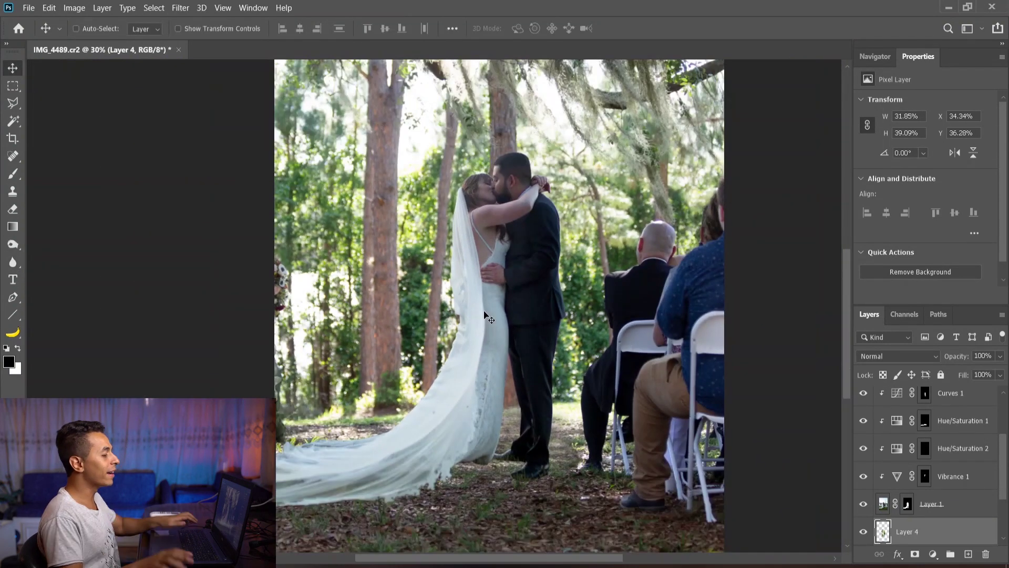
{"action": "scroll", "coordinate": [484, 313], "scroll_direction": "down", "scroll_amount": 2}
Add a Curves adjustment above Layer 5 and clip it to the couple
{"action": "scroll", "coordinate": [957, 446], "scroll_direction": "up", "scroll_amount": 3}
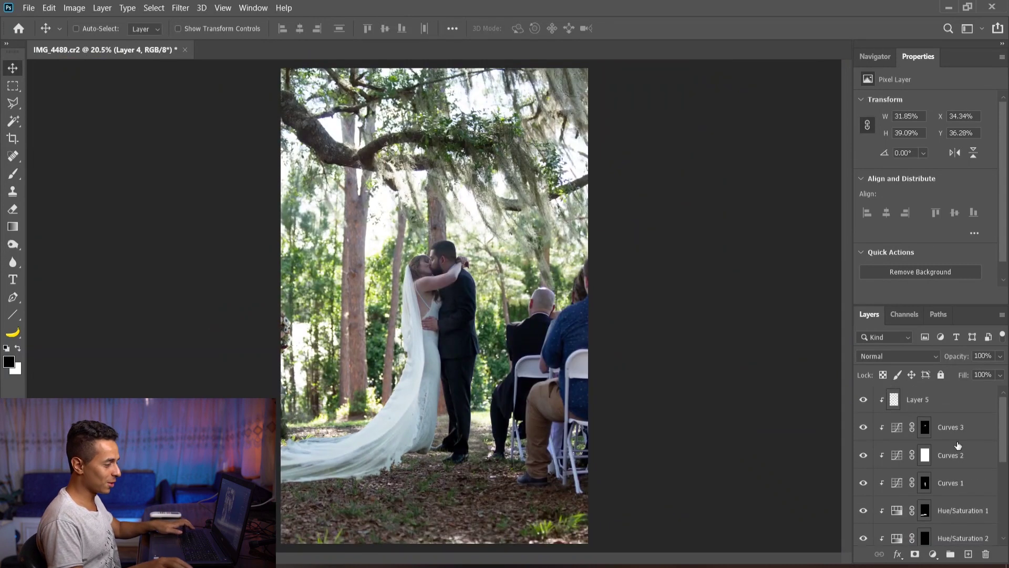
{"action": "left_click", "coordinate": [947, 404]}
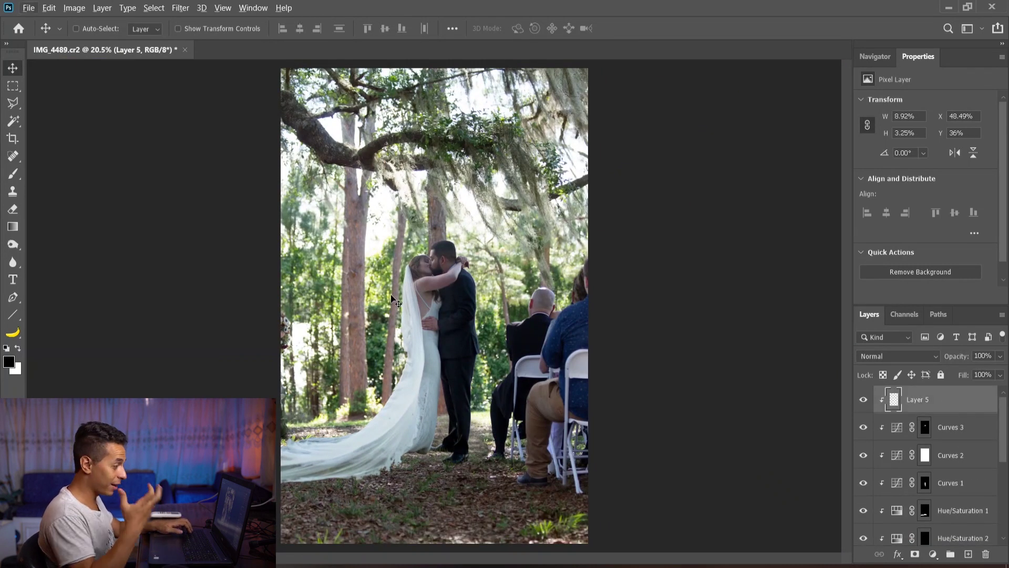
{"action": "scroll", "coordinate": [391, 300], "scroll_direction": "up", "scroll_amount": 3}
{"action": "left_click", "coordinate": [933, 554]}
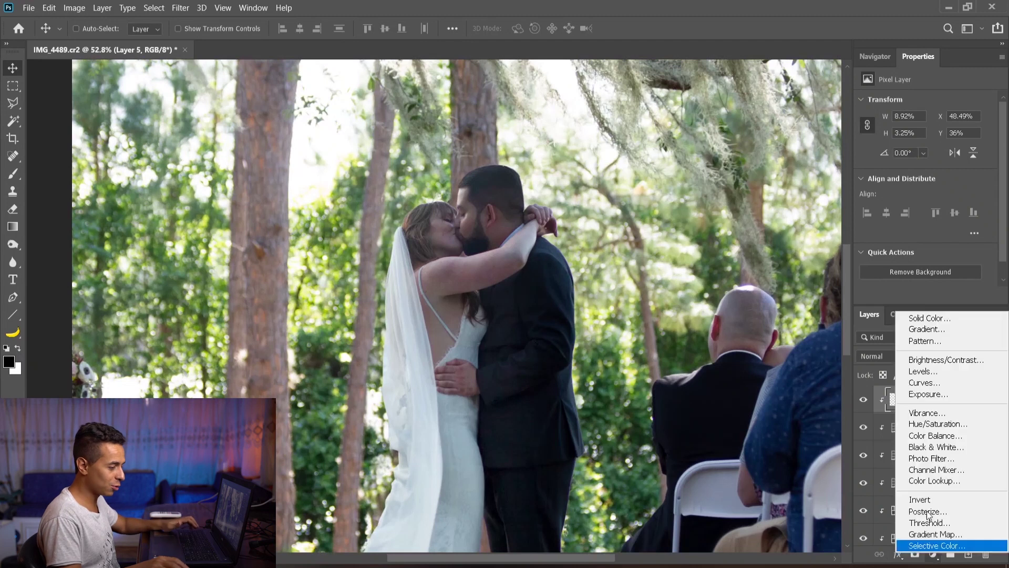
{"action": "left_click", "coordinate": [925, 384]}
{"action": "left_click", "coordinate": [909, 294]}
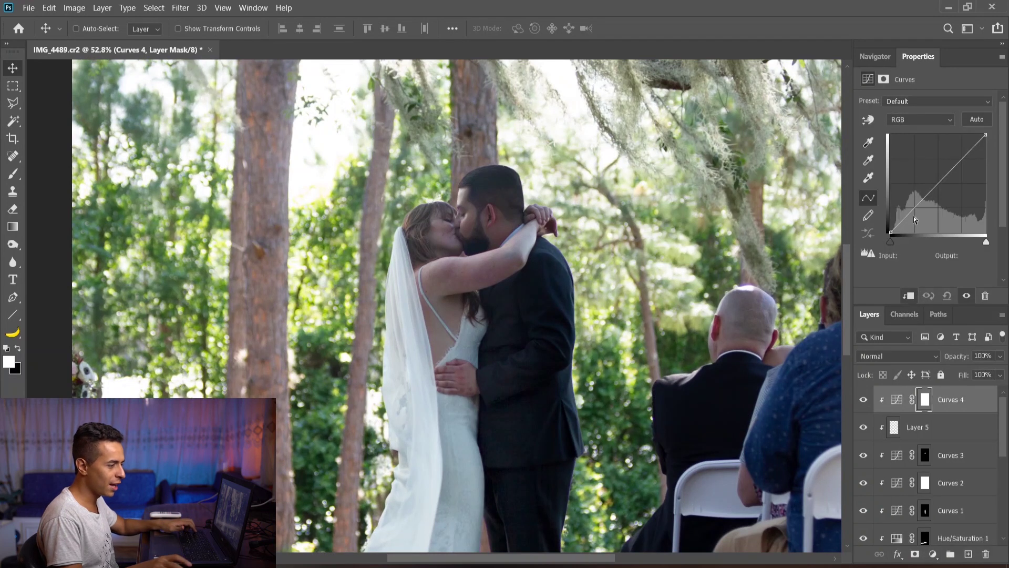
Brighten the Curves 4 highlights by anchoring the shadows at input 64, output 62 and moving the white point to input 180
{"action": "left_click", "coordinate": [915, 208]}
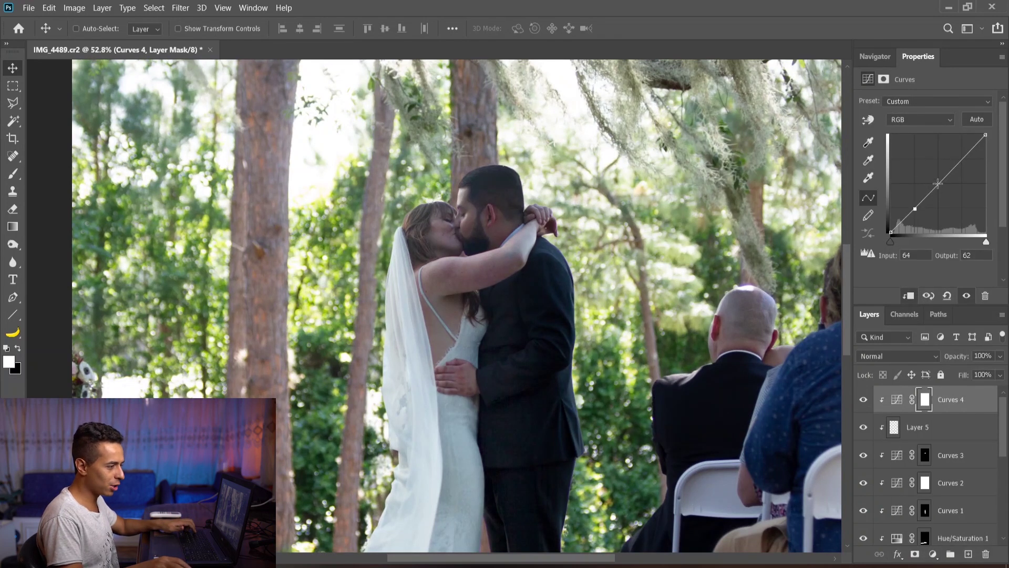
{"action": "left_click_drag", "start_coordinate": [983, 135], "coordinate": [970, 135]}
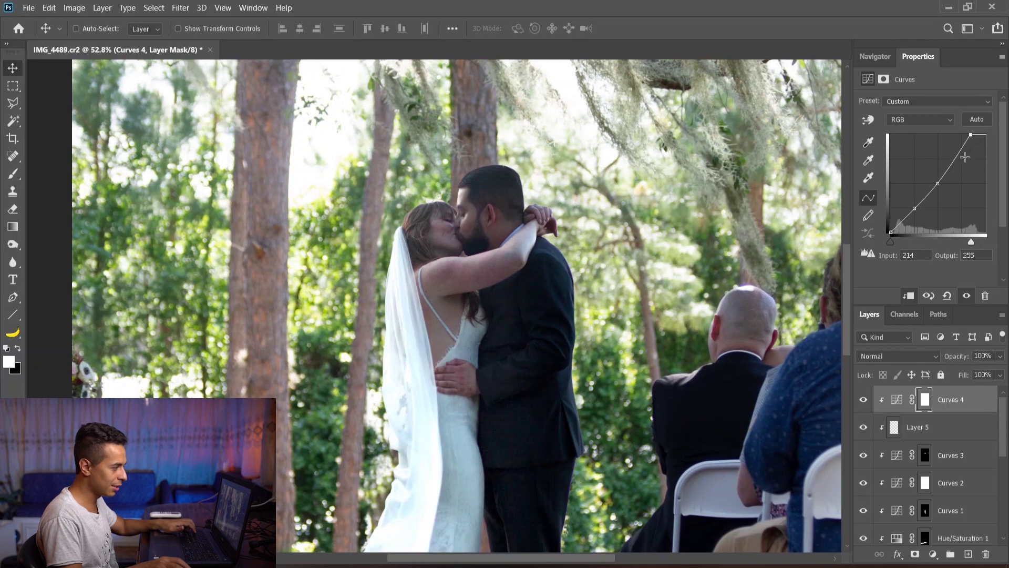
{"action": "left_click_drag", "start_coordinate": [939, 179], "coordinate": [968, 356]}
{"action": "left_click_drag", "start_coordinate": [971, 135], "coordinate": [958, 130]}
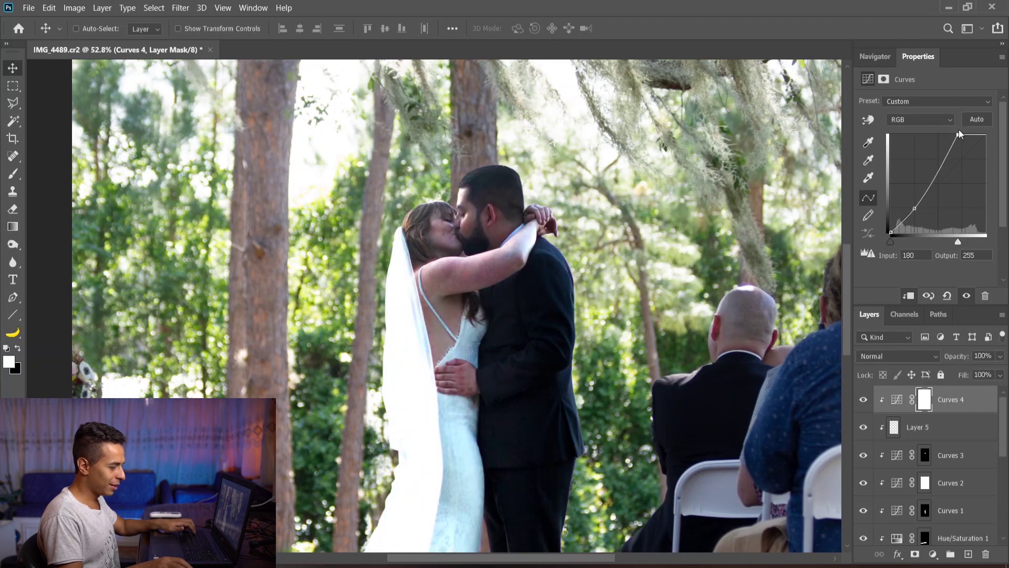
Invert the Curves 4 mask to black and size the brush to 83 px for the bride's face
{"action": "key", "text": "ctrl+i"}
{"action": "key", "text": "b"}
{"action": "scroll", "coordinate": [459, 229], "scroll_direction": "up", "scroll_amount": 1}
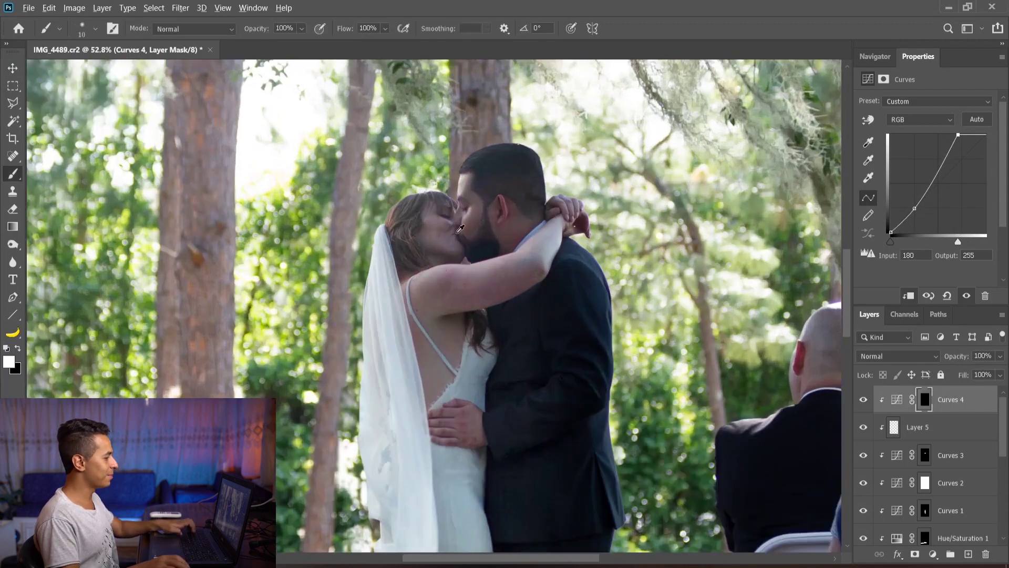
{"action": "scroll", "coordinate": [458, 226], "scroll_direction": "up", "scroll_amount": 3}
{"action": "left_click_drag", "start_coordinate": [457, 214], "coordinate": [489, 214]}
{"action": "scroll", "coordinate": [479, 247], "scroll_direction": "up", "scroll_amount": 2}
{"action": "scroll", "coordinate": [431, 242], "scroll_direction": "down", "scroll_amount": 1}
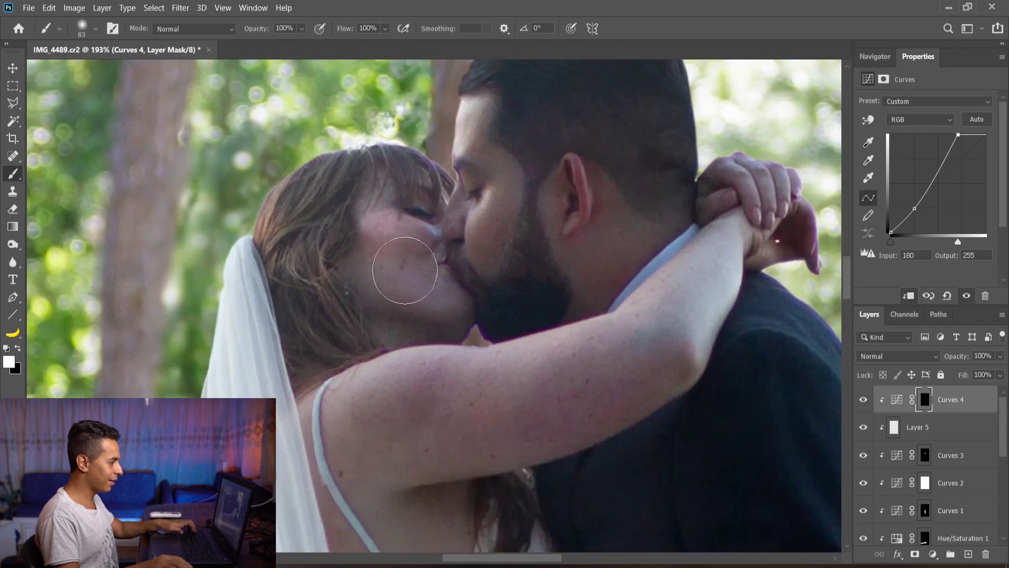
Brighten the bride's face by painting white on the Curves 4 mask with the brush opacity reduced to 59%
{"action": "left_click_drag", "start_coordinate": [405, 271], "coordinate": [421, 286]}
{"action": "key", "text": "ctrl+z"}
{"action": "left_click_drag", "start_coordinate": [264, 28], "coordinate": [252, 38]}
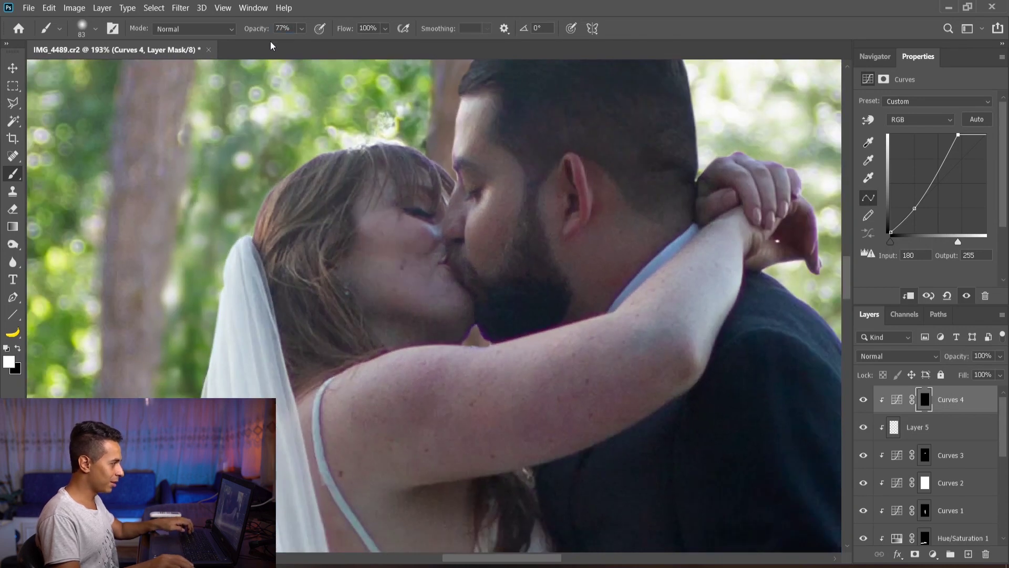
{"action": "mouse_move", "coordinate": [362, 210]}
{"action": "left_mouse_down"}
{"action": "mouse_move", "coordinate": [435, 297]}
{"action": "mouse_move", "coordinate": [412, 269]}
{"action": "mouse_move", "coordinate": [360, 308]}
{"action": "mouse_move", "coordinate": [387, 315]}
{"action": "left_mouse_up"}
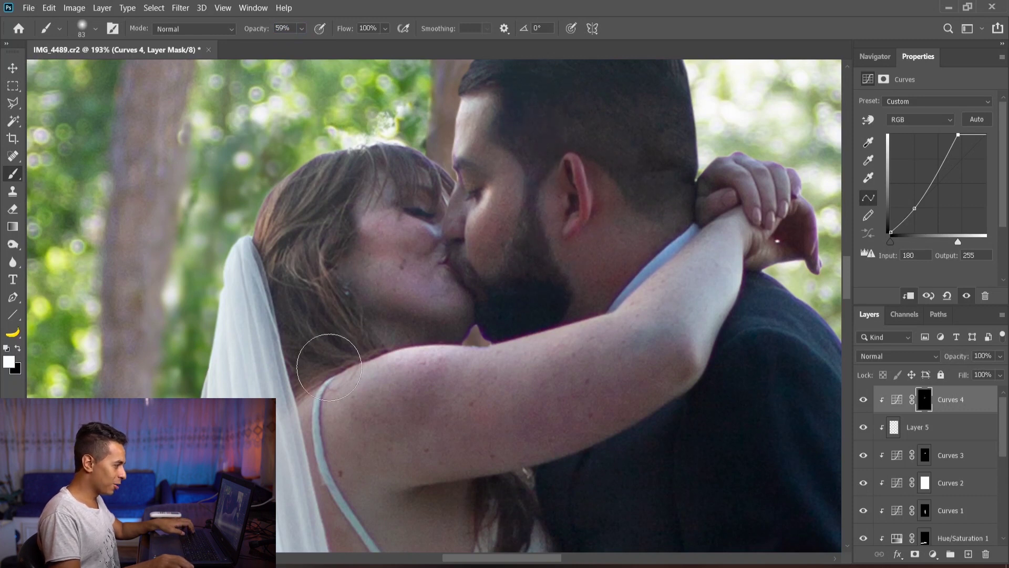
{"action": "scroll", "coordinate": [329, 367], "scroll_direction": "down", "scroll_amount": 3}
{"action": "scroll", "coordinate": [559, 286], "scroll_direction": "down", "scroll_amount": 2}
{"action": "key", "text": "v"}
{"action": "scroll", "coordinate": [550, 230], "scroll_direction": "down", "scroll_amount": 2}
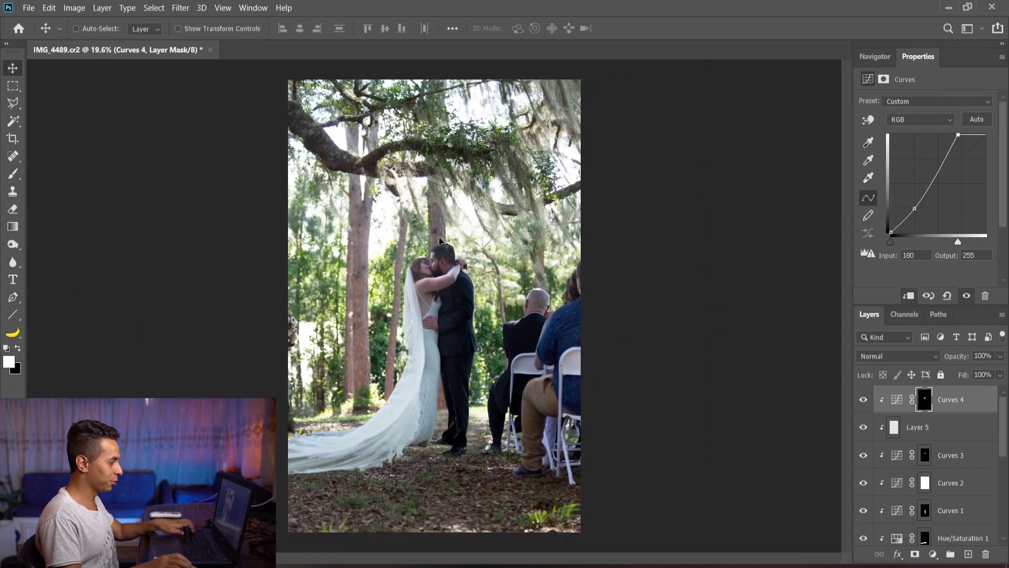
Group the couple's layer with its clipped adjustments, name the group "bride groom", and compare the photo with the group hidden and shown
{"action": "scroll", "coordinate": [906, 418], "scroll_direction": "down", "scroll_amount": 3}
{"action": "left_click", "coordinate": [939, 432], "text": "shift"}
{"action": "key", "text": "ctrl+g"}
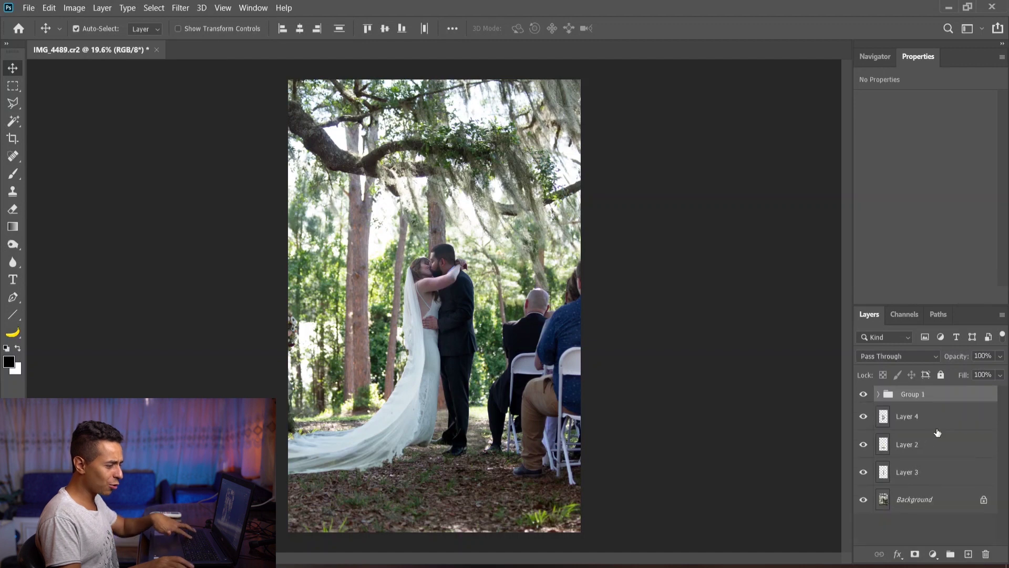
{"action": "scroll", "coordinate": [353, 447], "scroll_direction": "up", "scroll_amount": 1}
{"action": "left_click", "coordinate": [863, 394]}
{"action": "left_click", "coordinate": [863, 393]}
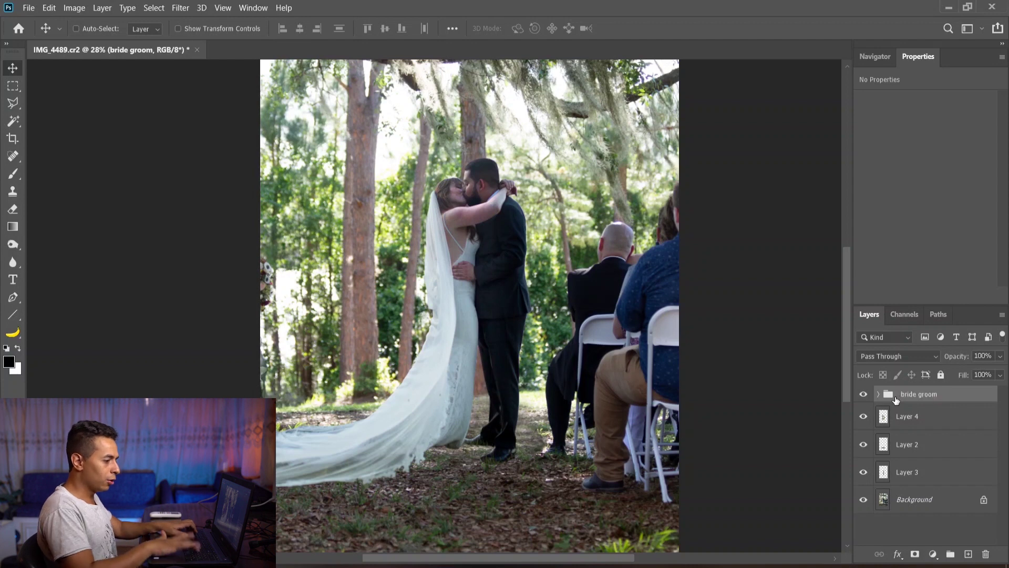
Add a layer mask to the bride groom group and set up a grass-blade brush at 404 px with black as foreground
{"action": "scroll", "coordinate": [411, 488], "scroll_direction": "up", "scroll_amount": 6}
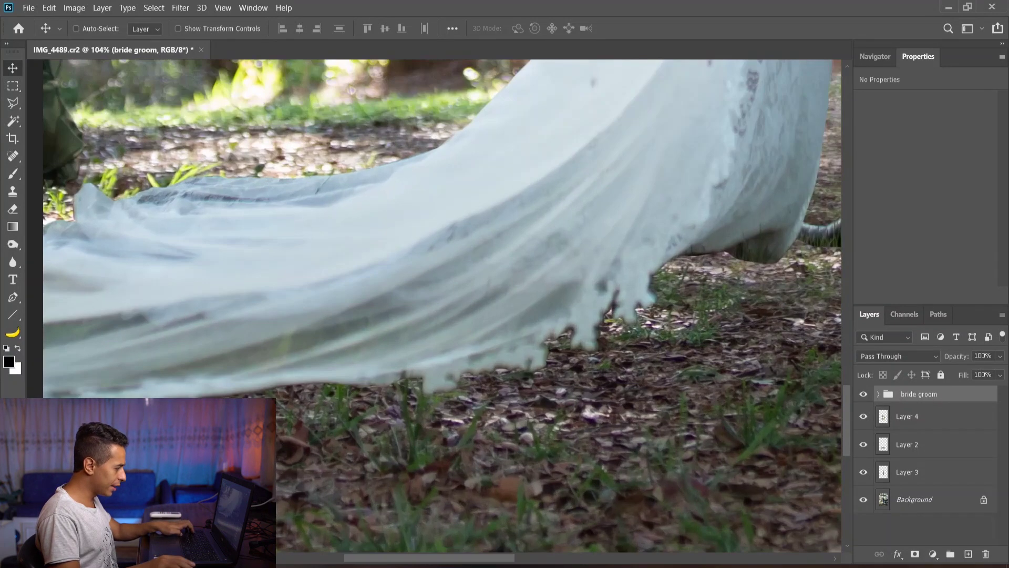
{"action": "scroll", "coordinate": [282, 401], "scroll_direction": "up", "scroll_amount": 1}
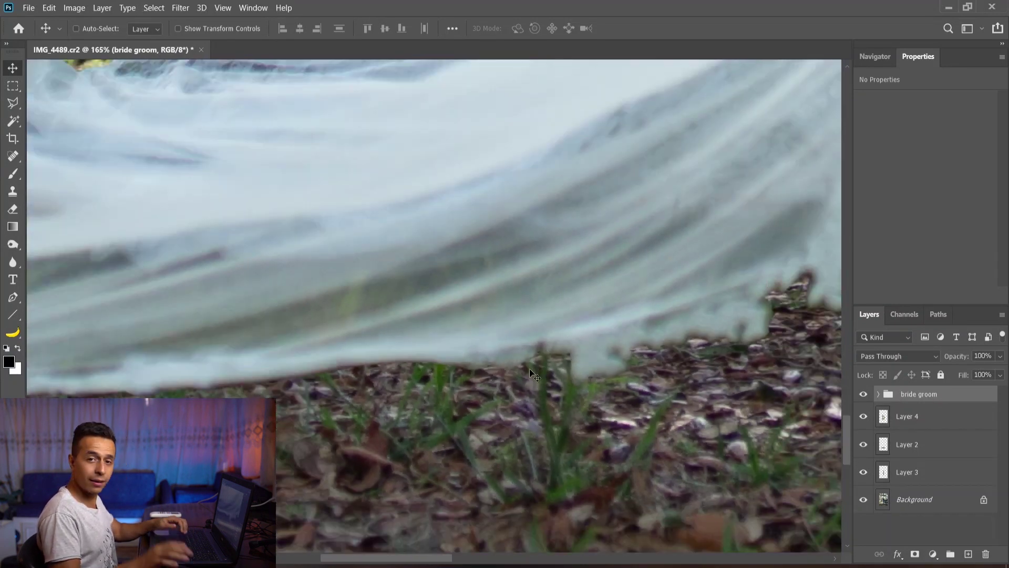
{"action": "scroll", "coordinate": [541, 360], "scroll_direction": "down", "scroll_amount": 1}
{"action": "left_click", "coordinate": [915, 554]}
{"action": "key", "text": "b"}
{"action": "right_click", "coordinate": [470, 293]}
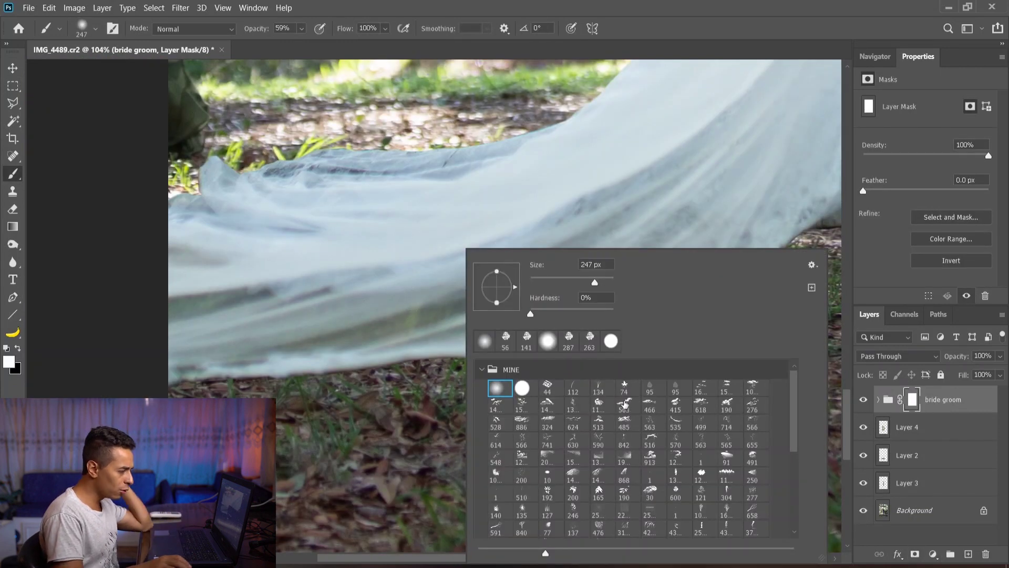
{"action": "left_click", "coordinate": [600, 387]}
{"action": "left_click_drag", "start_coordinate": [309, 361], "coordinate": [392, 359], "text": "alt"}
{"action": "key", "text": "x"}
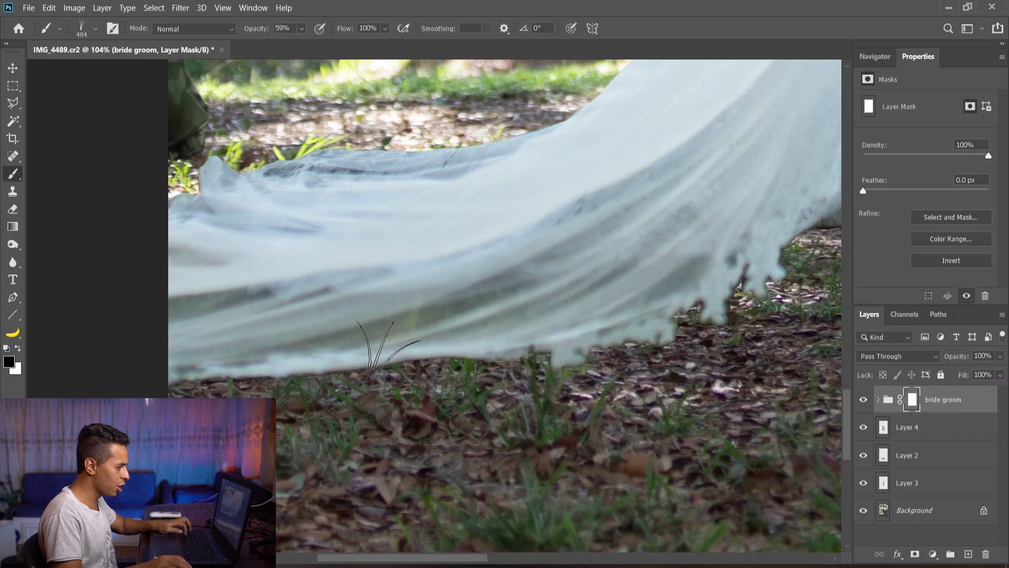
Try painting large grass blades over the dress train's lower edge at 100% brush opacity, and undo the strokes
{"action": "left_click_drag", "start_coordinate": [261, 32], "coordinate": [283, 31]}
{"action": "mouse_move", "coordinate": [550, 336]}
{"action": "left_mouse_down"}
{"action": "mouse_move", "coordinate": [315, 368]}
{"action": "mouse_move", "coordinate": [500, 377]}
{"action": "left_mouse_up"}
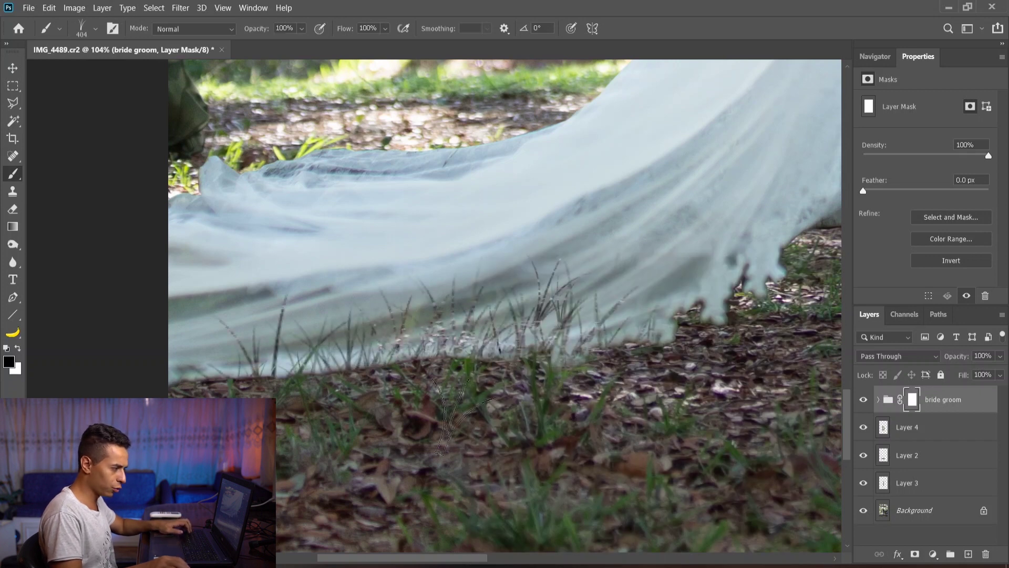
{"action": "key", "text": "ctrl+z"}
Choose the multi-blade grass brush and test it with a stroke on a new layer above the group, discarding the stroke and layer
{"action": "right_click", "coordinate": [599, 381]}
{"action": "scroll", "coordinate": [715, 479], "scroll_direction": "down", "scroll_amount": 1}
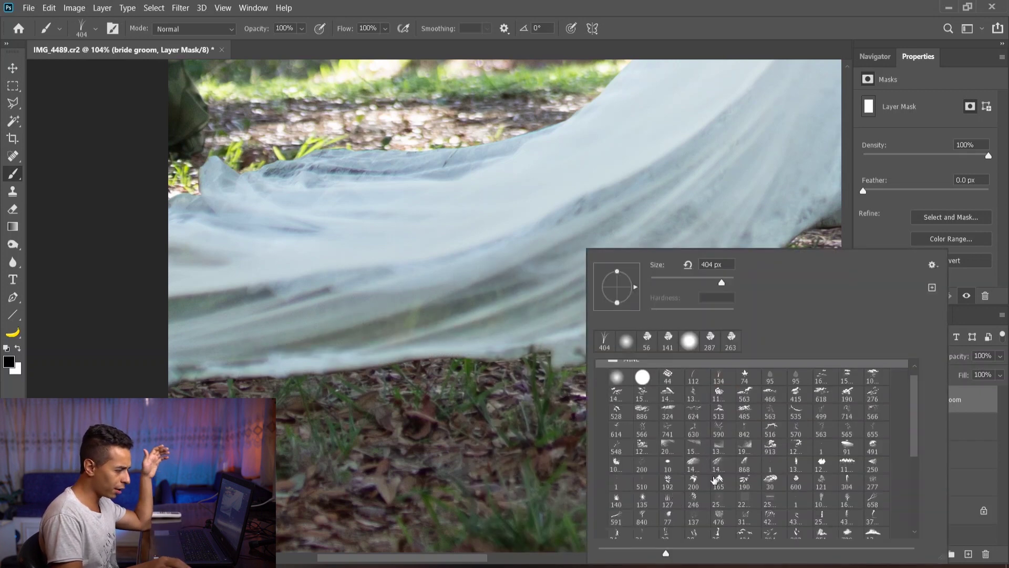
{"action": "scroll", "coordinate": [686, 476], "scroll_direction": "down", "scroll_amount": 1}
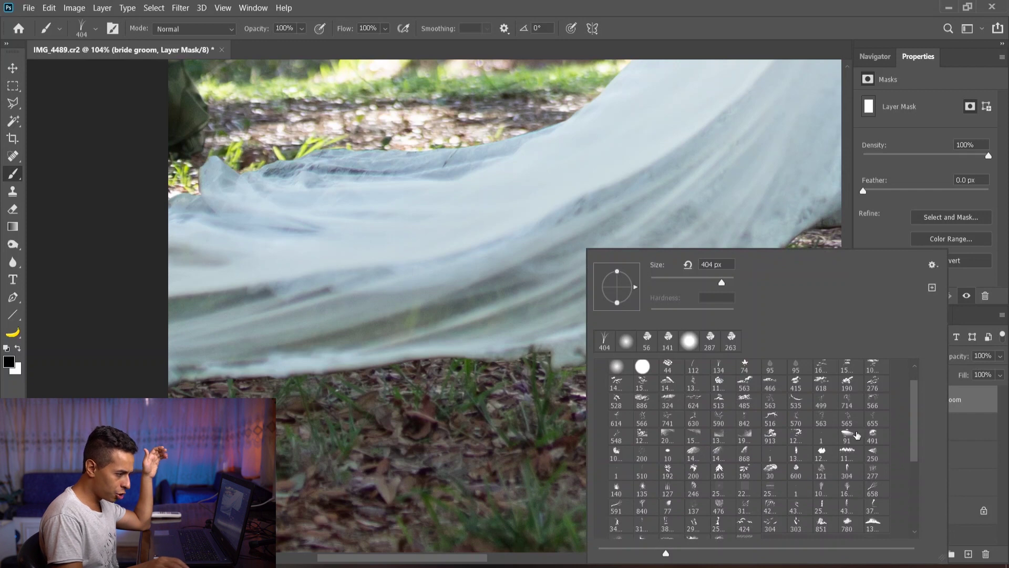
{"action": "left_click", "coordinate": [968, 554]}
{"action": "right_click", "coordinate": [456, 383]}
{"action": "left_click", "coordinate": [570, 280]}
{"action": "left_click", "coordinate": [377, 284]}
{"action": "mouse_move", "coordinate": [466, 368]}
{"action": "left_mouse_down"}
{"action": "mouse_move", "coordinate": [720, 357]}
{"action": "mouse_move", "coordinate": [221, 358]}
{"action": "mouse_move", "coordinate": [831, 357]}
{"action": "left_mouse_up"}
{"action": "key", "text": "ctrl+z"}
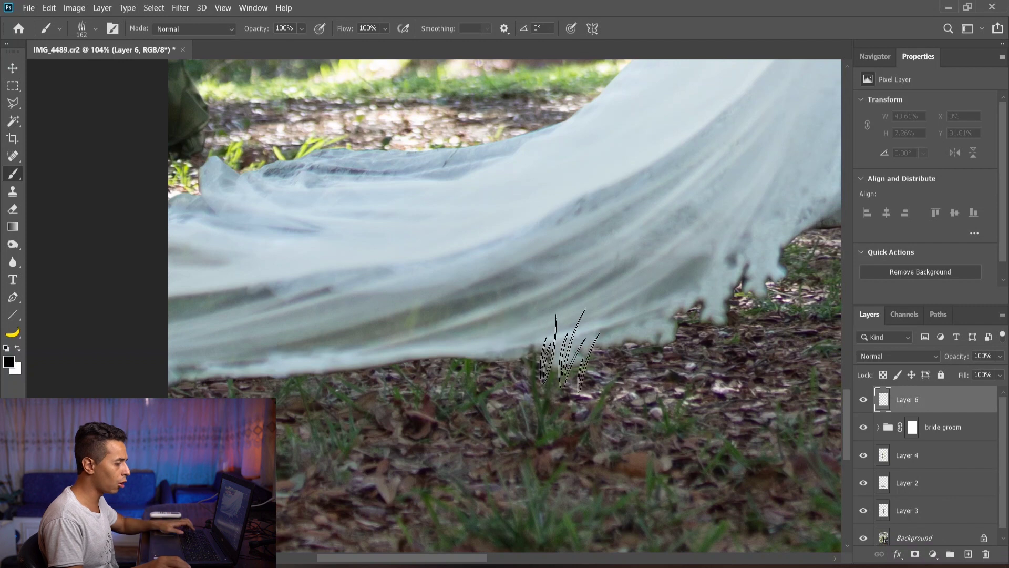
{"action": "key", "text": "Delete"}
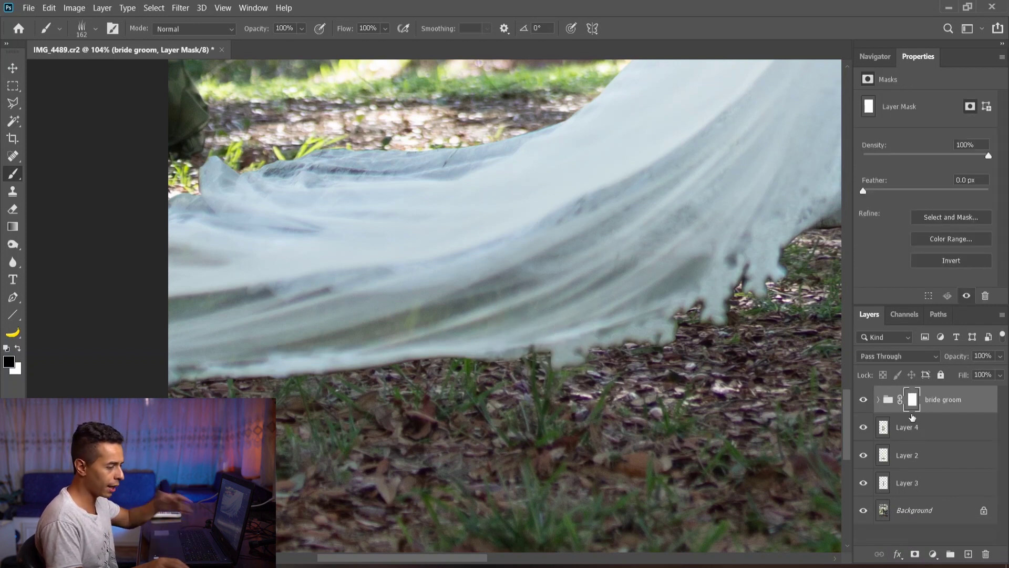
Set the brush to 30% opacity and 34 px, and paint fine grass along the train's lower edge on the bride groom mask
{"action": "left_click_drag", "start_coordinate": [258, 32], "coordinate": [257, 33]}
{"action": "key", "text": "["}
{"action": "key", "text": "]"}
{"action": "mouse_move", "coordinate": [268, 368]}
{"action": "left_mouse_down"}
{"action": "mouse_move", "coordinate": [582, 363]}
{"action": "mouse_move", "coordinate": [526, 366]}
{"action": "left_mouse_up"}
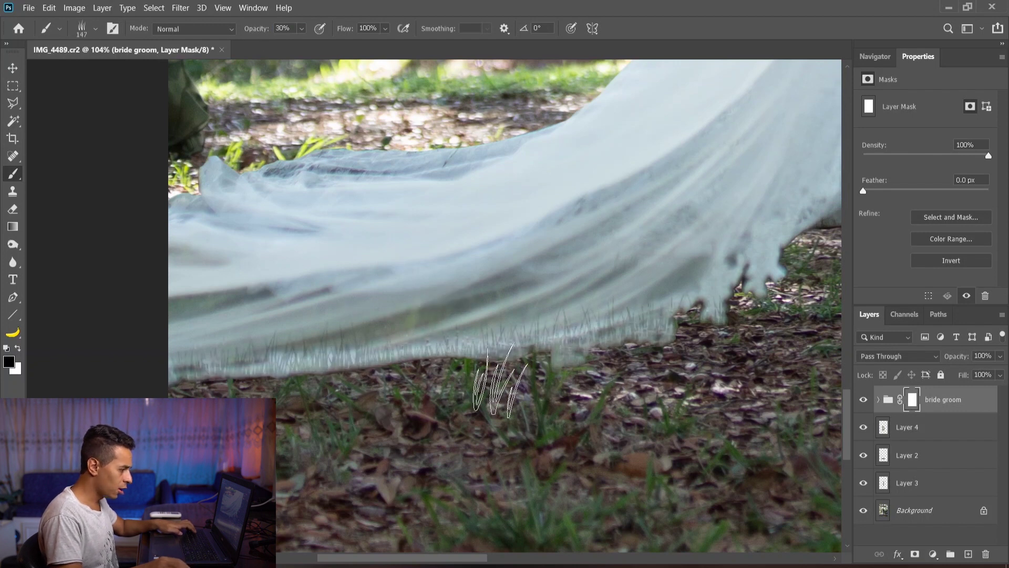
{"action": "scroll", "coordinate": [519, 366], "scroll_direction": "up", "scroll_amount": 1}
{"action": "left_click_drag", "start_coordinate": [667, 375], "coordinate": [494, 382]}
{"action": "key", "text": "ctrl+z"}
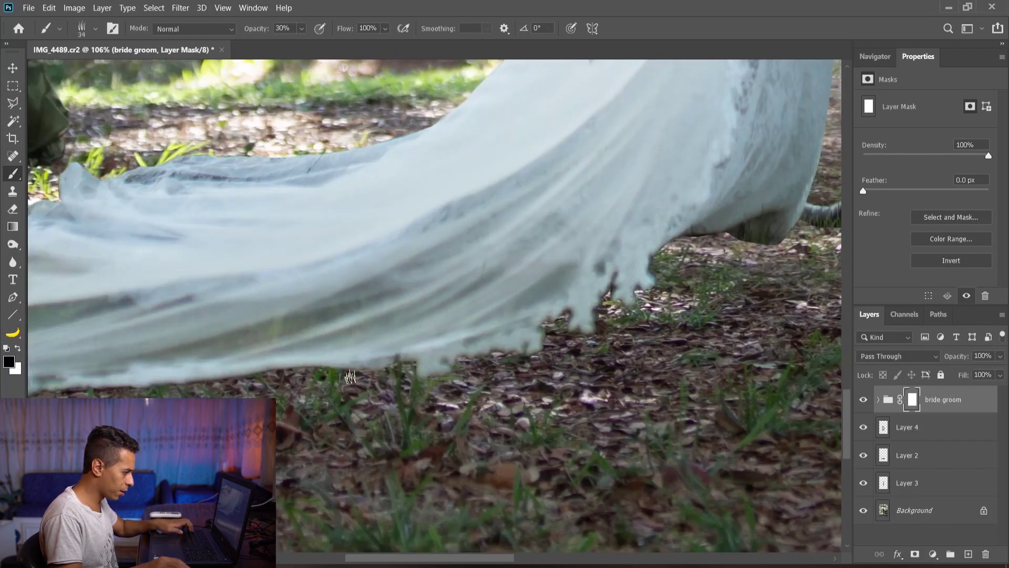
{"action": "left_click_drag", "start_coordinate": [365, 377], "coordinate": [394, 380]}
{"action": "left_click_drag", "start_coordinate": [610, 313], "coordinate": [632, 305]}
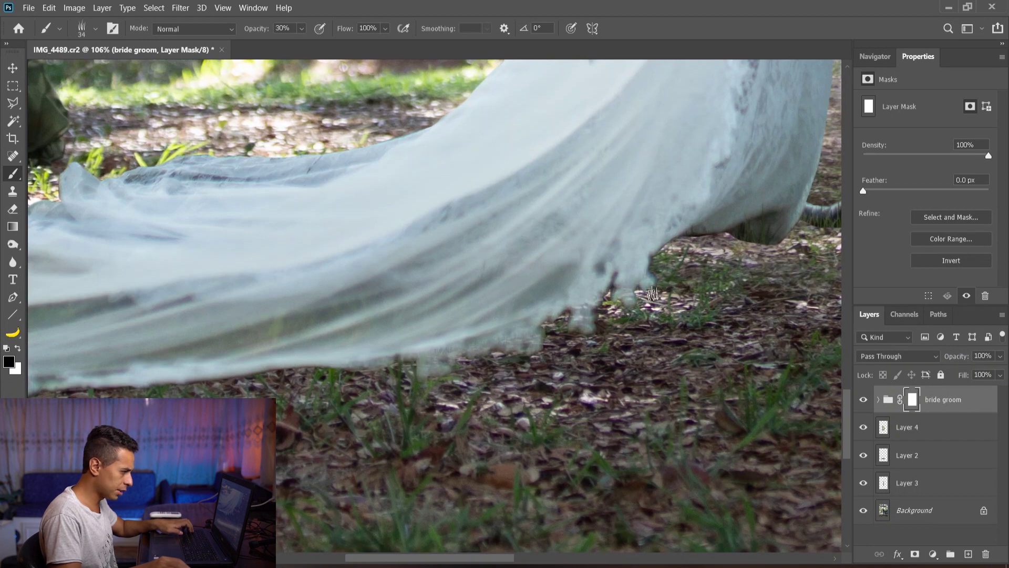
{"action": "mouse_move", "coordinate": [774, 249]}
{"action": "left_mouse_down"}
{"action": "mouse_move", "coordinate": [766, 238]}
{"action": "mouse_move", "coordinate": [692, 247]}
{"action": "left_mouse_up"}
Paint small grass blades over the groom's shoes and the dress's underside on the group mask with a 36 px brush
{"action": "scroll", "coordinate": [229, 248], "scroll_direction": "down", "scroll_amount": 3}
{"action": "scroll", "coordinate": [748, 247], "scroll_direction": "up", "scroll_amount": 4}
{"action": "scroll", "coordinate": [750, 261], "scroll_direction": "up", "scroll_amount": 3}
{"action": "key", "text": "["}
{"action": "key", "text": "["}
{"action": "key", "text": "["}
{"action": "key", "text": "["}
{"action": "key", "text": "["}
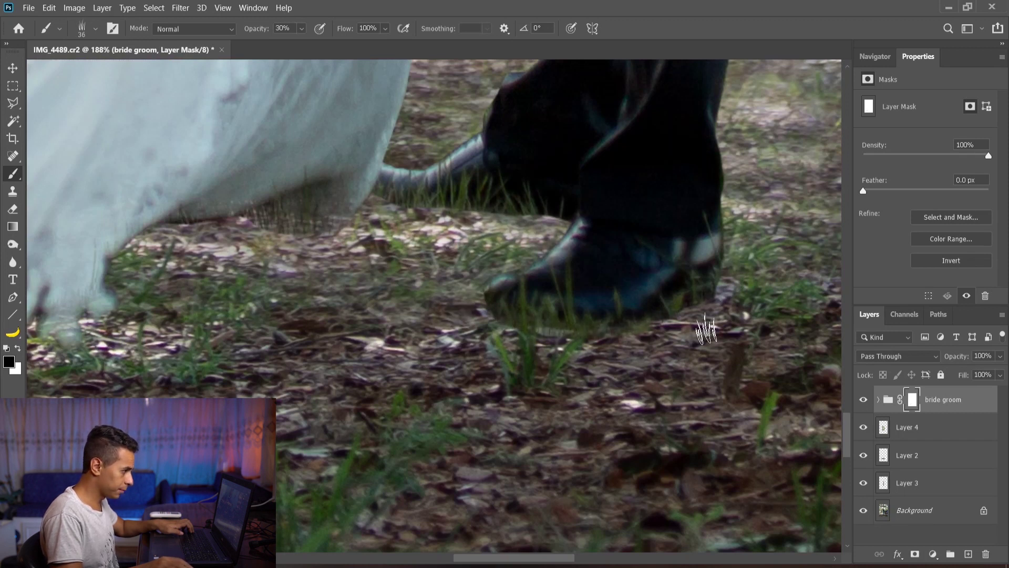
Raise the brush opacity to 100% and paint dense short grass along the train's lower edge with a 51 px brush
{"action": "scroll", "coordinate": [426, 316], "scroll_direction": "down", "scroll_amount": 5}
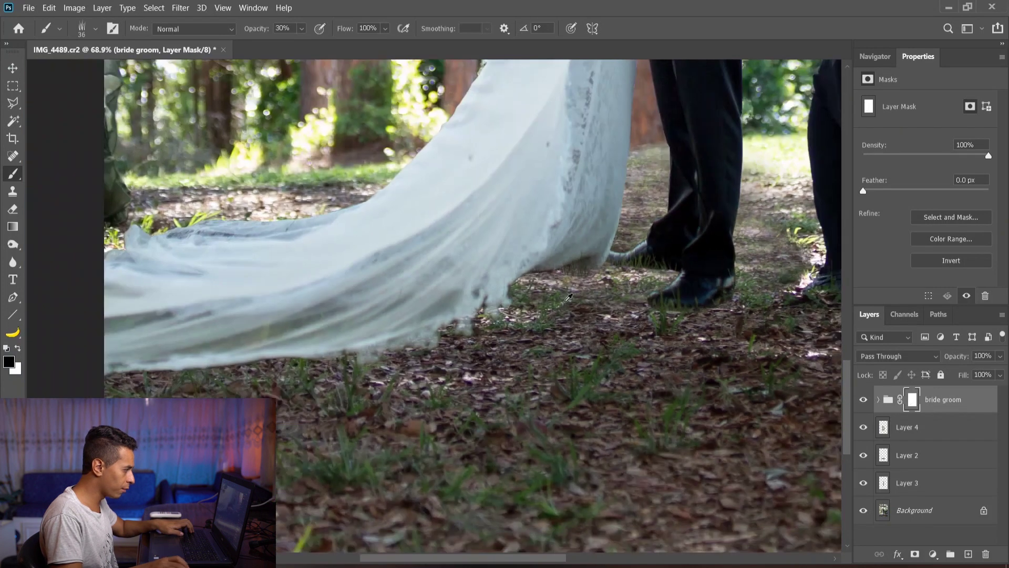
{"action": "scroll", "coordinate": [145, 346], "scroll_direction": "up", "scroll_amount": 3}
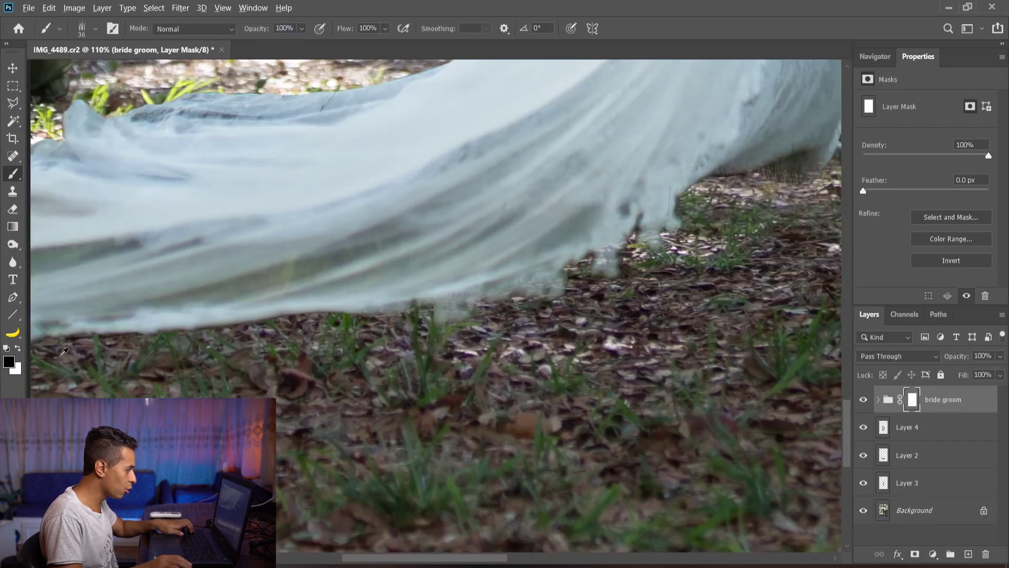
{"action": "scroll", "coordinate": [60, 354], "scroll_direction": "up", "scroll_amount": 3}
{"action": "key", "text": "bracketright"}
{"action": "mouse_move", "coordinate": [83, 339]}
{"action": "left_mouse_down"}
{"action": "mouse_move", "coordinate": [262, 331]}
{"action": "mouse_move", "coordinate": [194, 322]}
{"action": "mouse_move", "coordinate": [465, 299]}
{"action": "mouse_move", "coordinate": [720, 281]}
{"action": "mouse_move", "coordinate": [769, 293]}
{"action": "left_mouse_up"}
Enlarge the grass brush and mask taller blades into the groom's front shoe and the train's lower edge, using 171 px for the edge
{"action": "scroll", "coordinate": [768, 293], "scroll_direction": "down", "scroll_amount": 5}
{"action": "scroll", "coordinate": [526, 279], "scroll_direction": "up", "scroll_amount": 3}
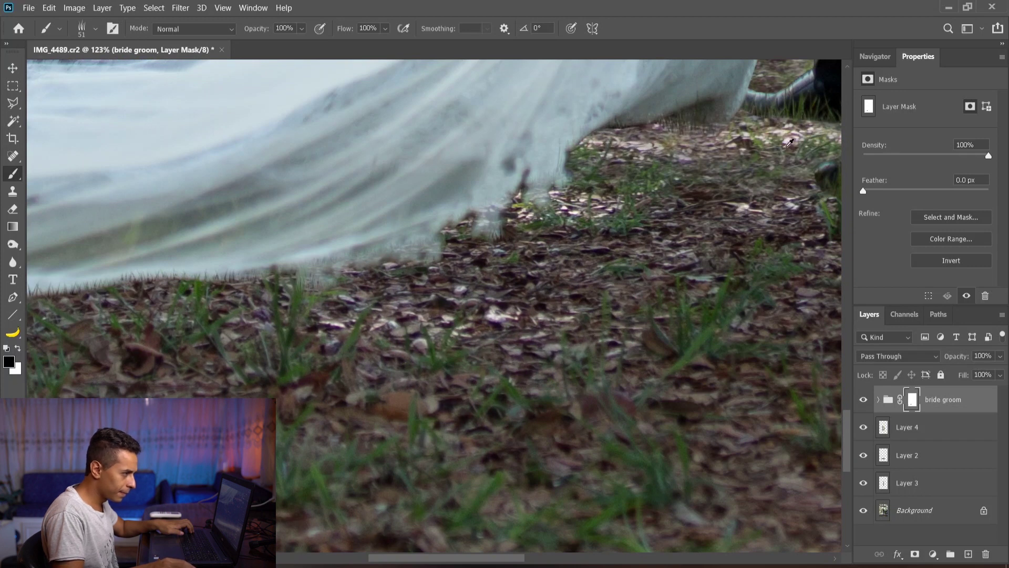
{"action": "scroll", "coordinate": [790, 143], "scroll_direction": "right", "scroll_amount": 4}
{"action": "scroll", "coordinate": [746, 171], "scroll_direction": "up", "scroll_amount": 4}
{"action": "left_click_drag", "start_coordinate": [555, 293], "coordinate": [597, 293]}
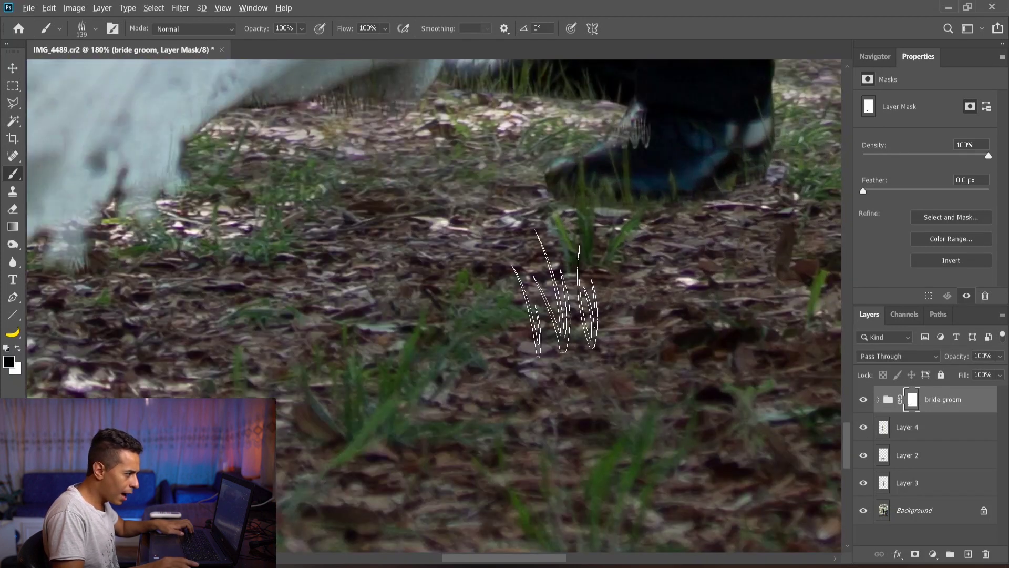
{"action": "scroll", "coordinate": [557, 294], "scroll_direction": "down", "scroll_amount": 6}
{"action": "key", "text": "bracketright"}
{"action": "key", "text": "bracketright"}
{"action": "key", "text": "bracketright"}
{"action": "key", "text": "bracketright"}
{"action": "key", "text": "bracketright"}
{"action": "key", "text": "bracketright"}
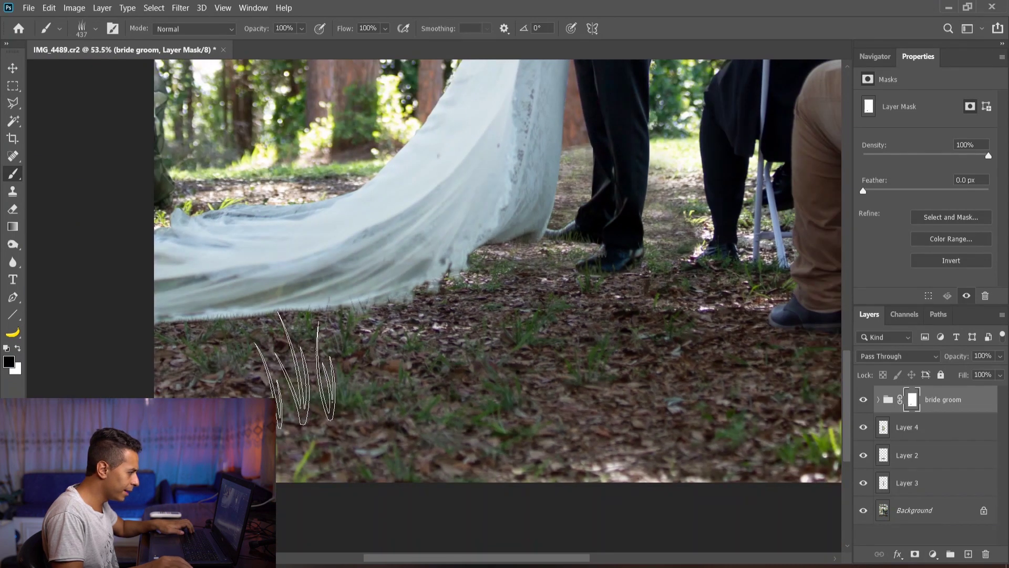
{"action": "left_click_drag", "start_coordinate": [628, 314], "coordinate": [606, 314]}
{"action": "left_click", "coordinate": [609, 305]}
{"action": "left_click_drag", "start_coordinate": [582, 270], "coordinate": [563, 270]}
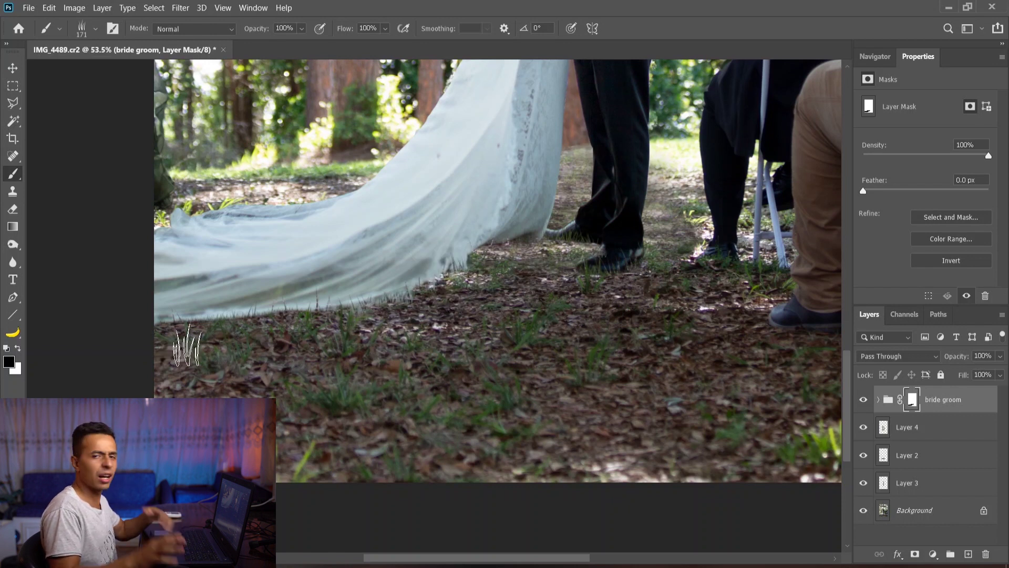
Set the brush to 70% opacity and 110 px, and vary the grass height along the far end of the train's lower edge
{"action": "scroll", "coordinate": [200, 343], "scroll_direction": "up", "scroll_amount": 5}
{"action": "mouse_move", "coordinate": [193, 291]}
{"action": "left_mouse_down"}
{"action": "mouse_move", "coordinate": [105, 294]}
{"action": "mouse_move", "coordinate": [247, 256]}
{"action": "mouse_move", "coordinate": [465, 234]}
{"action": "left_mouse_up"}
{"action": "key", "text": "["}
{"action": "key", "text": "["}
{"action": "key", "text": "["}
{"action": "key", "text": "["}
{"action": "key", "text": "["}
{"action": "key", "text": "["}
{"action": "key", "text": "ctrl+z"}
{"action": "key", "text": "7"}
{"action": "key", "text": "ctrl+z"}
{"action": "left_click_drag", "start_coordinate": [382, 282], "coordinate": [423, 283]}
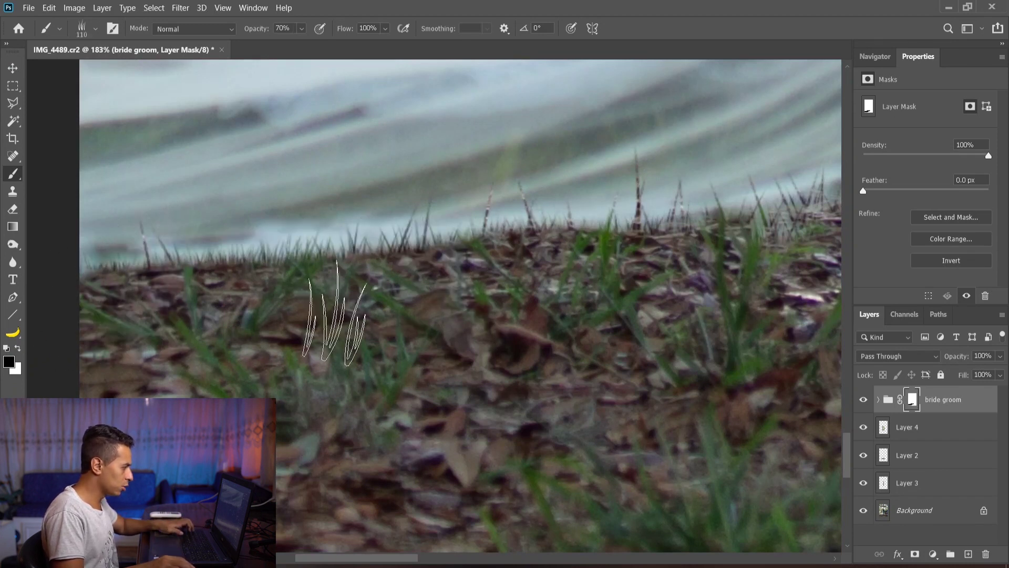
Switch to the speckled scatter brush, reduce it to 64 px, and roughen the contact edges of the train and shoes on the mask
{"action": "scroll", "coordinate": [368, 290], "scroll_direction": "down", "scroll_amount": 4}
{"action": "right_click", "coordinate": [343, 271]}
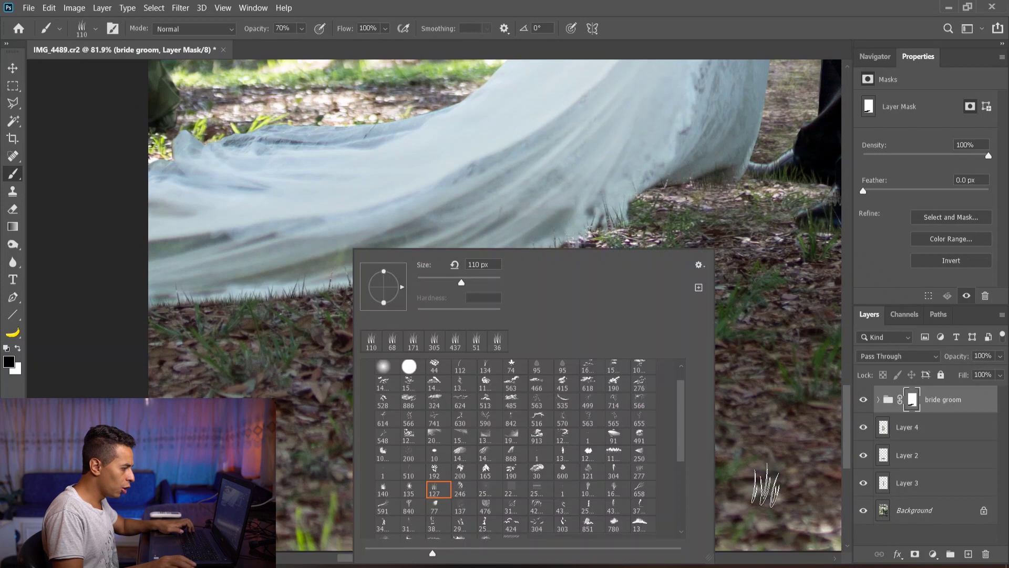
{"action": "double_click", "coordinate": [461, 490]}
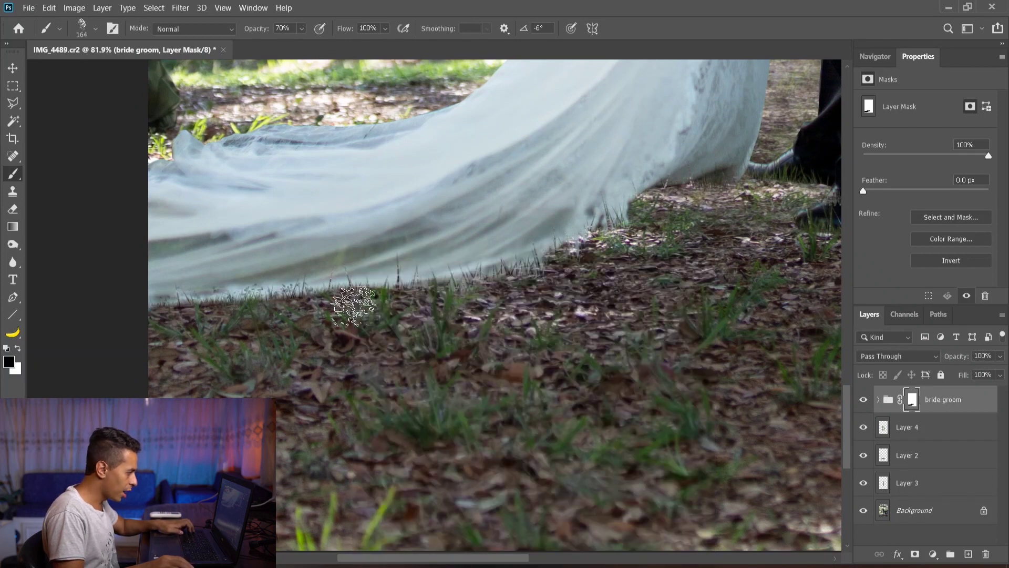
{"action": "key", "text": "ctrl+z"}
{"action": "left_click_drag", "start_coordinate": [420, 322], "coordinate": [385, 331]}
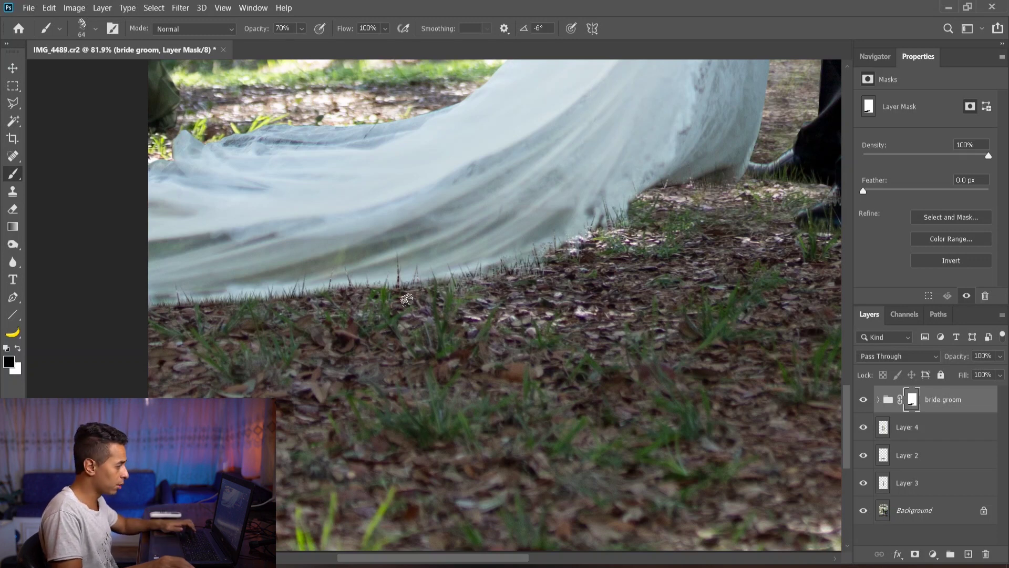
{"action": "scroll", "coordinate": [309, 328], "scroll_direction": "down", "scroll_amount": 2}
{"action": "scroll", "coordinate": [365, 270], "scroll_direction": "right", "scroll_amount": 4}
{"action": "scroll", "coordinate": [570, 211], "scroll_direction": "up", "scroll_amount": 3}
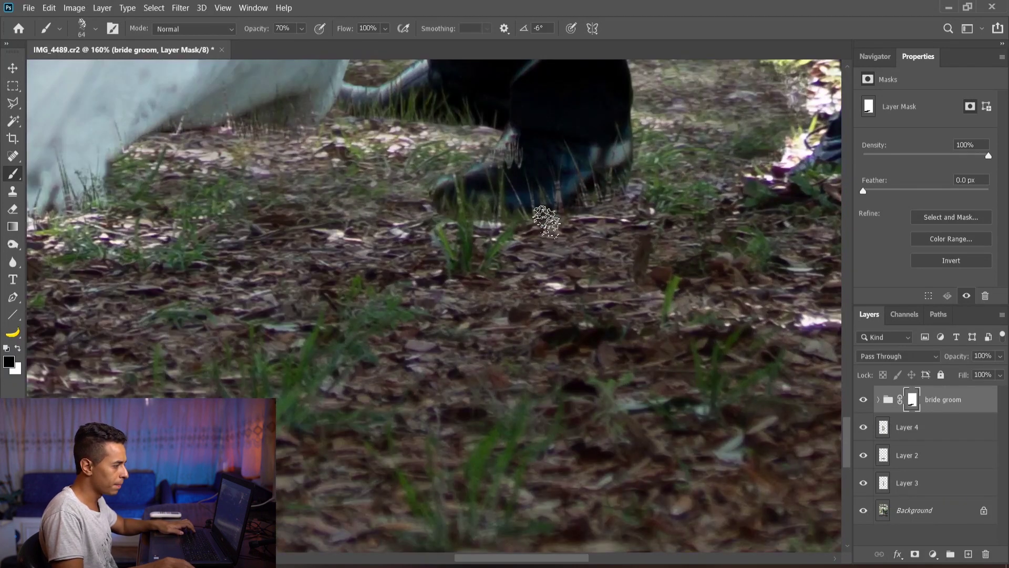
Examine how the dress train, the couple's feet and the seated guests blend with the ground, close up and in the whole photo
{"action": "key", "text": "v"}
{"action": "scroll", "coordinate": [415, 255], "scroll_direction": "down", "scroll_amount": 5}
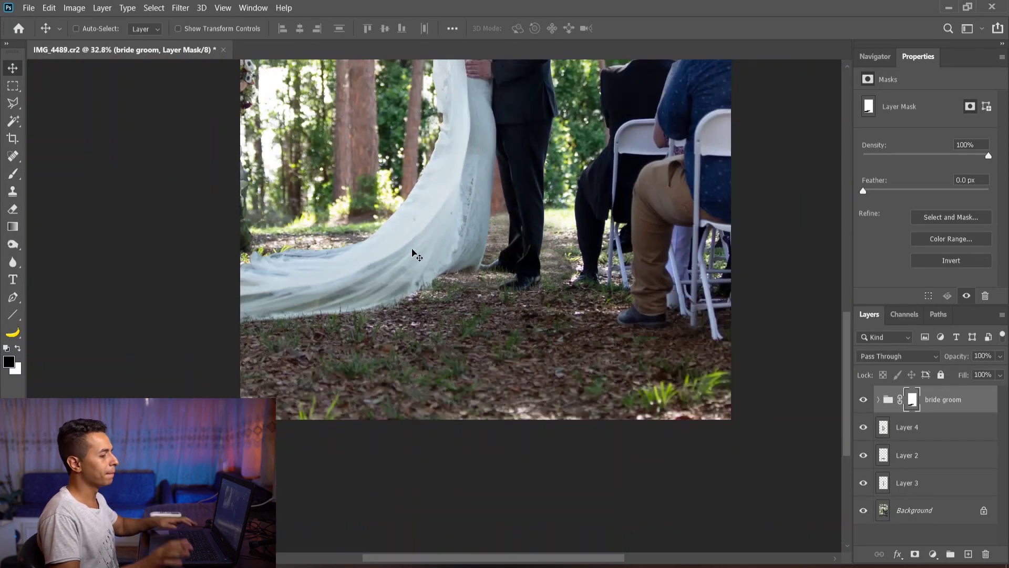
{"action": "scroll", "coordinate": [413, 252], "scroll_direction": "up", "scroll_amount": 3}
{"action": "scroll", "coordinate": [479, 247], "scroll_direction": "down", "scroll_amount": 2}
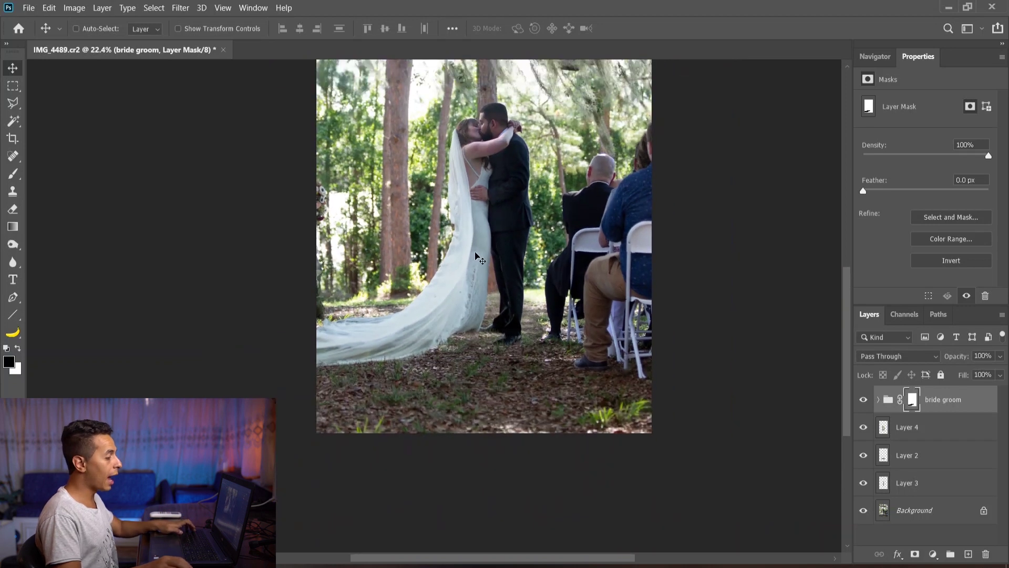
{"action": "scroll", "coordinate": [573, 375], "scroll_direction": "up", "scroll_amount": 4}
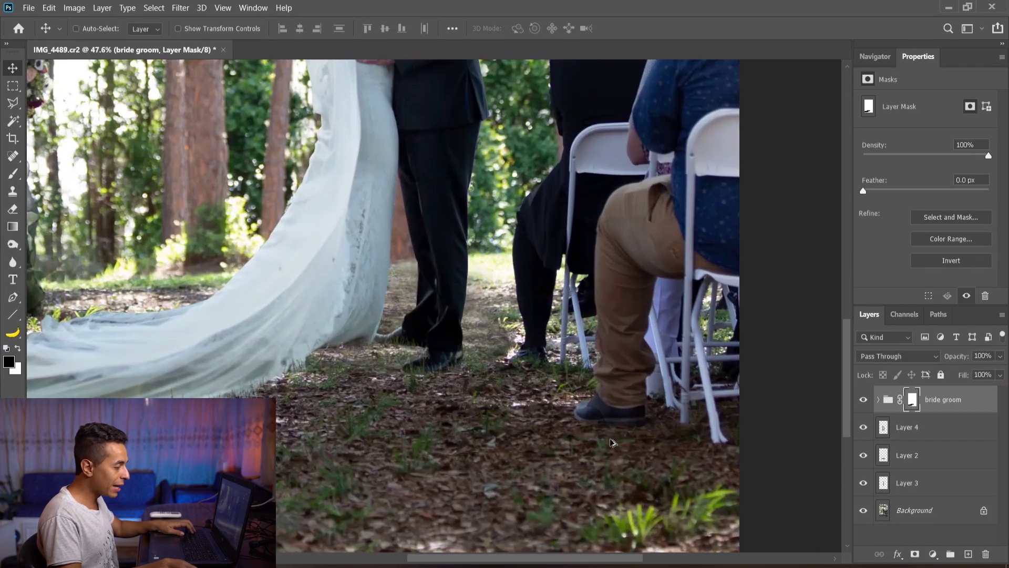
{"action": "scroll", "coordinate": [552, 397], "scroll_direction": "down", "scroll_amount": 2}
{"action": "key", "text": "ctrl+0"}
{"action": "scroll", "coordinate": [447, 305], "scroll_direction": "up", "scroll_amount": 3}
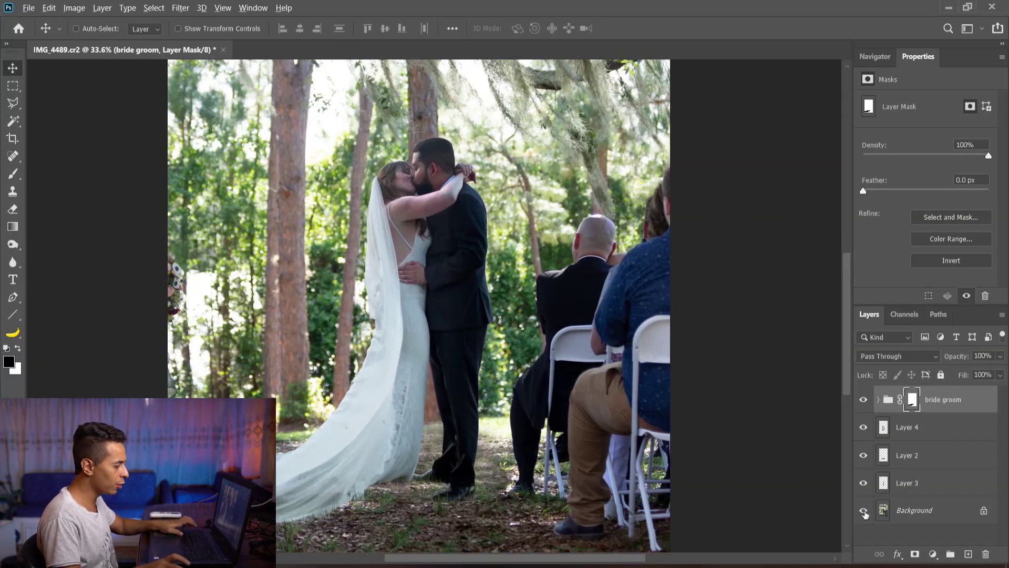
Show only the original Background to study the ground shading at the couple's feet, and restore all layers
{"action": "left_click", "coordinate": [863, 510], "text": "alt"}
{"action": "scroll", "coordinate": [399, 441], "scroll_direction": "up", "scroll_amount": 6}
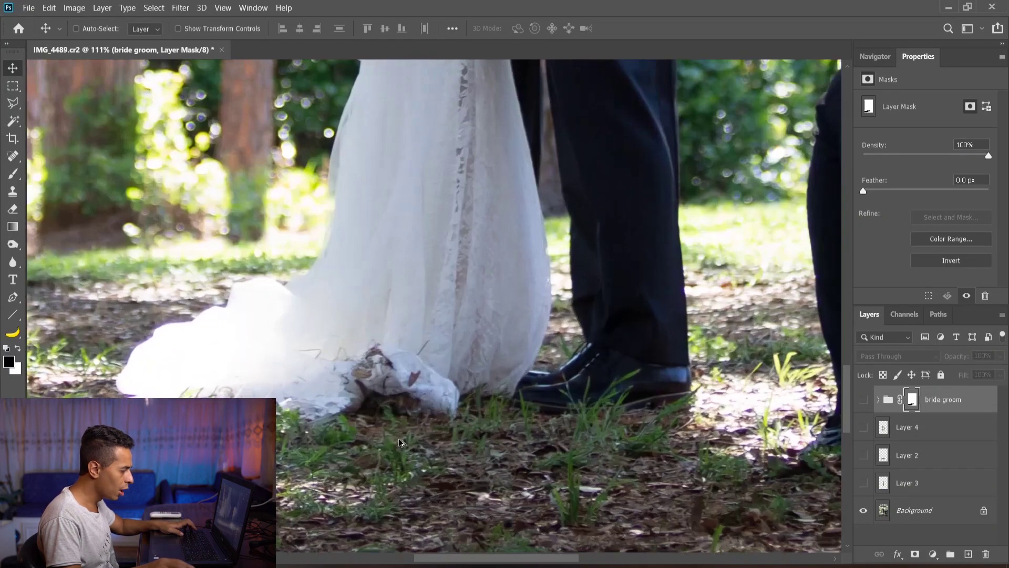
{"action": "left_click", "coordinate": [863, 511], "text": "alt"}
{"action": "scroll", "coordinate": [589, 375], "scroll_direction": "down", "scroll_amount": 2}
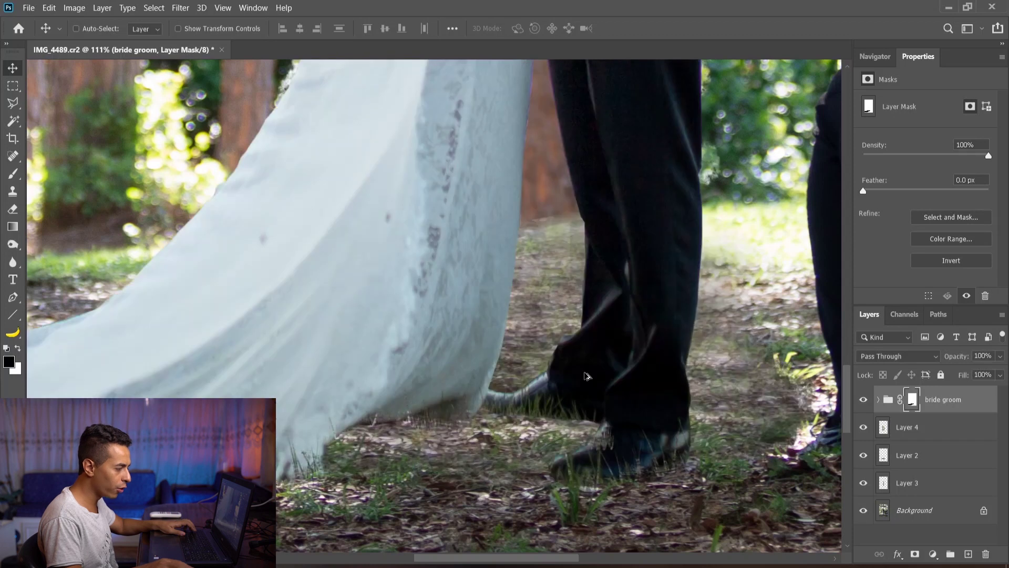
Add a Curves adjustment above Layer 4, beneath the couple's group, and lower its white point output to 154
{"action": "scroll", "coordinate": [468, 415], "scroll_direction": "down", "scroll_amount": 2}
{"action": "left_click", "coordinate": [961, 435]}
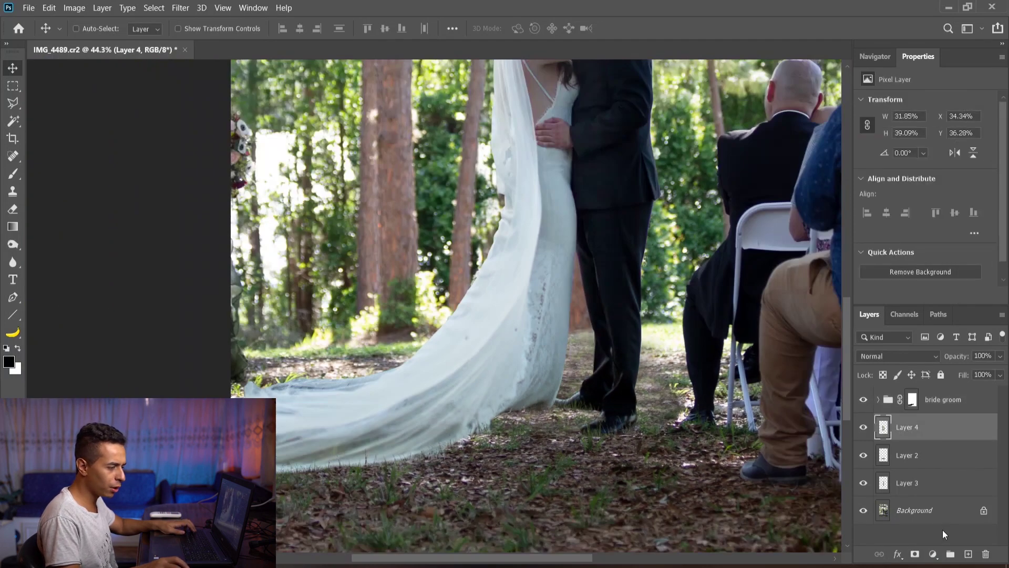
{"action": "left_click", "coordinate": [933, 554]}
{"action": "left_click", "coordinate": [932, 385]}
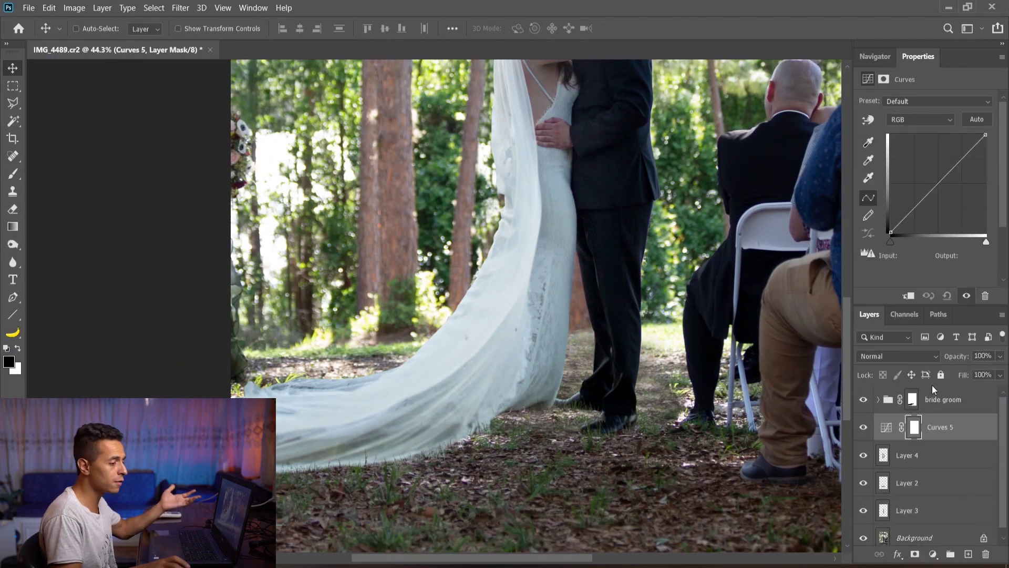
{"action": "left_click_drag", "start_coordinate": [980, 153], "coordinate": [986, 174]}
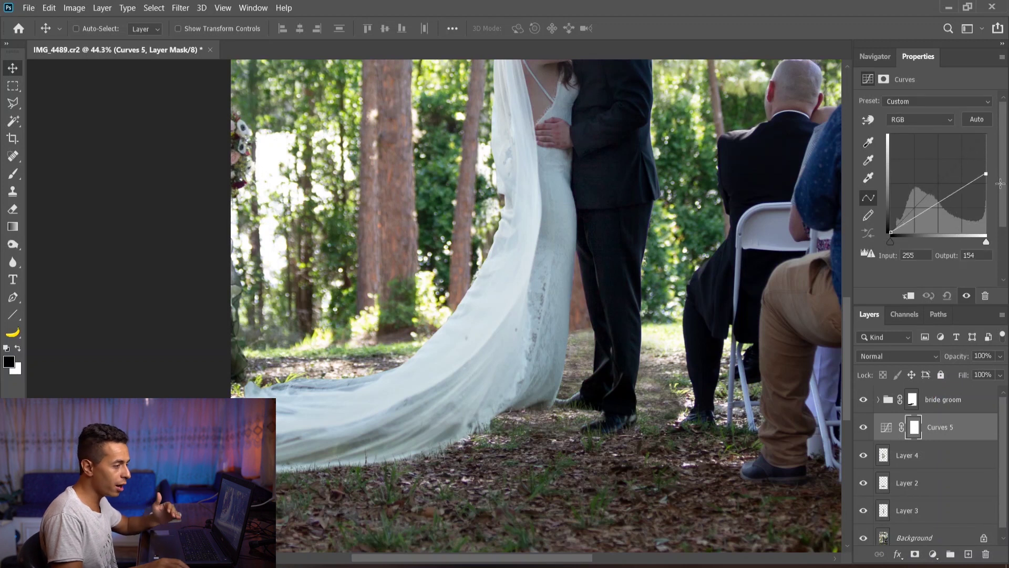
Pull down the midtones of the Curves adjustment to input 129, output 60, and invert its mask to black
{"action": "left_click_drag", "start_coordinate": [943, 204], "coordinate": [941, 209]}
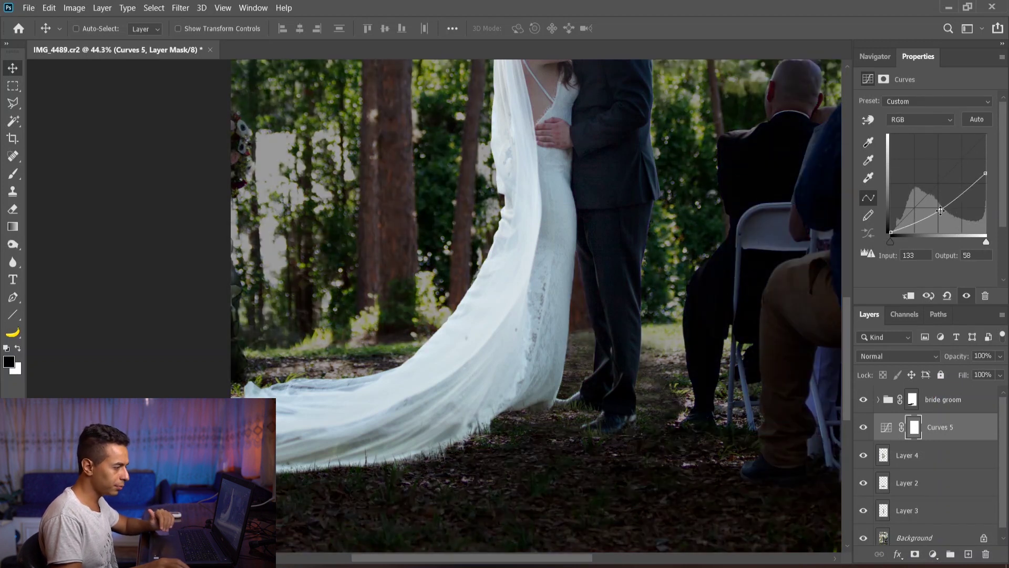
{"action": "key", "text": "ctrl+i"}
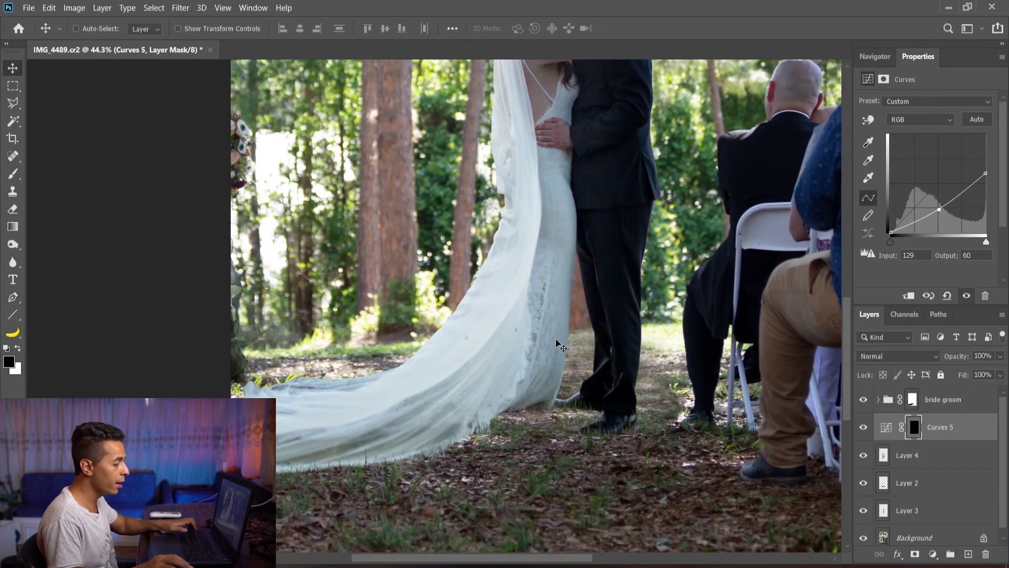
Prepare the Brush for the Curves mask with an enlarged tip of about 553 px, white paint and 38% opacity
{"action": "key", "text": "b"}
{"action": "scroll", "coordinate": [327, 269], "scroll_direction": "down", "scroll_amount": 2}
{"action": "right_click", "coordinate": [414, 310]}
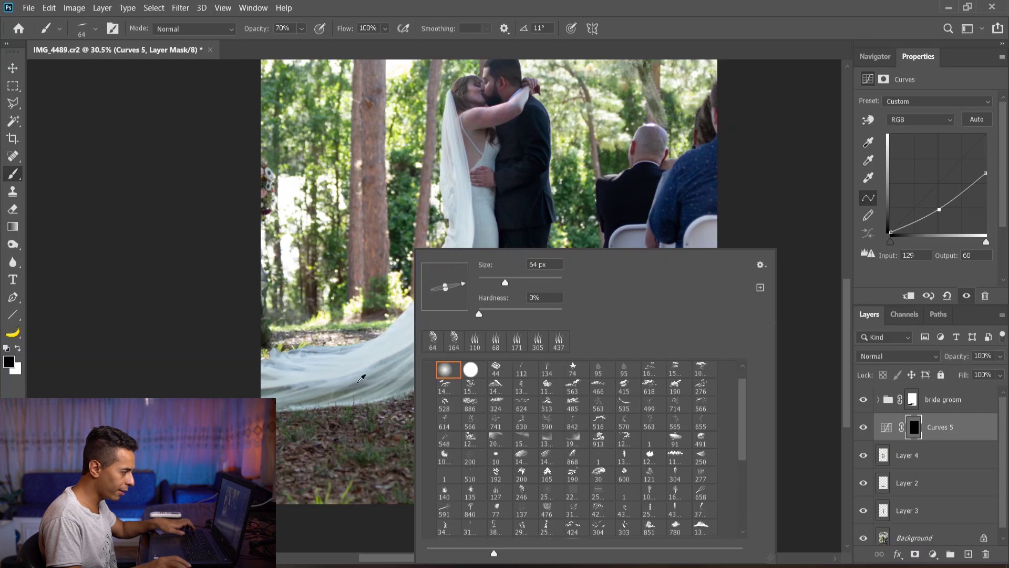
{"action": "left_click_drag", "start_coordinate": [358, 400], "coordinate": [385, 400], "text": "alt"}
{"action": "scroll", "coordinate": [517, 391], "scroll_direction": "up", "scroll_amount": 5}
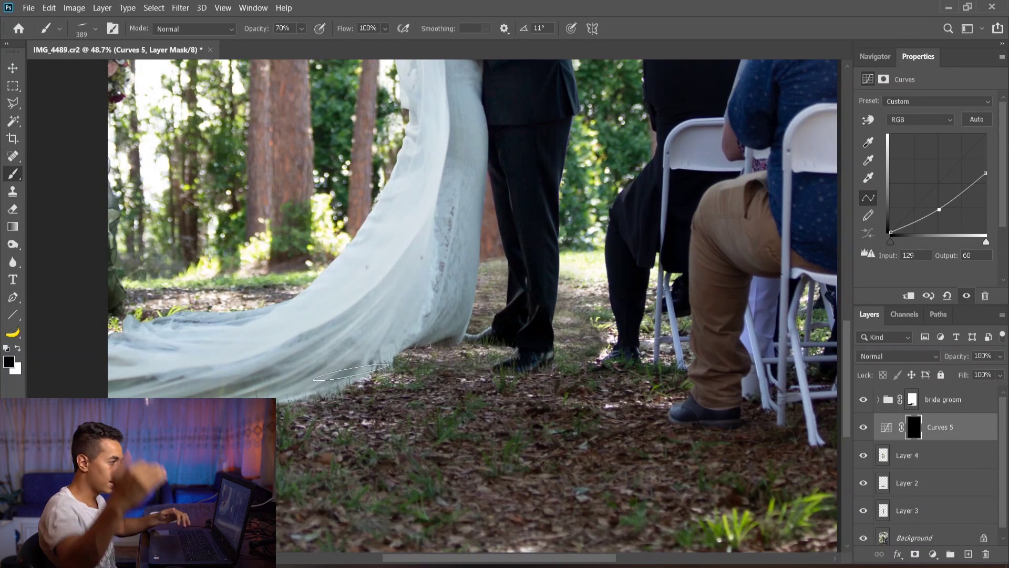
{"action": "mouse_move", "coordinate": [351, 375]}
{"action": "left_mouse_down", "text": "alt"}
{"action": "mouse_move", "coordinate": [408, 374]}
{"action": "mouse_move", "coordinate": [409, 362]}
{"action": "left_mouse_up", "text": "alt"}
{"action": "left_click", "coordinate": [468, 362]}
{"action": "key", "text": "ctrl+z"}
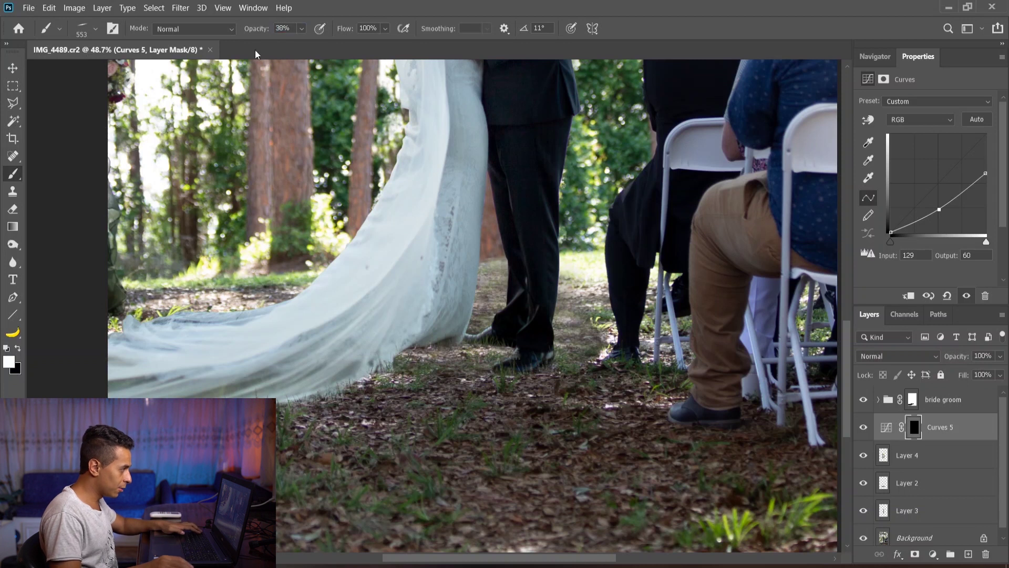
Paint a soft shadow on the Curves 5 mask with a brush of about 327 px, beneath the shoes and dress hem, and enlarge the brush to 688 px
{"action": "scroll", "coordinate": [450, 364], "scroll_direction": "up", "scroll_amount": 5}
{"action": "left_click_drag", "start_coordinate": [500, 333], "coordinate": [454, 332], "text": "alt"}
{"action": "left_click", "coordinate": [513, 334]}
{"action": "left_click_drag", "start_coordinate": [522, 330], "coordinate": [363, 347]}
{"action": "left_click_drag", "start_coordinate": [488, 333], "coordinate": [337, 368]}
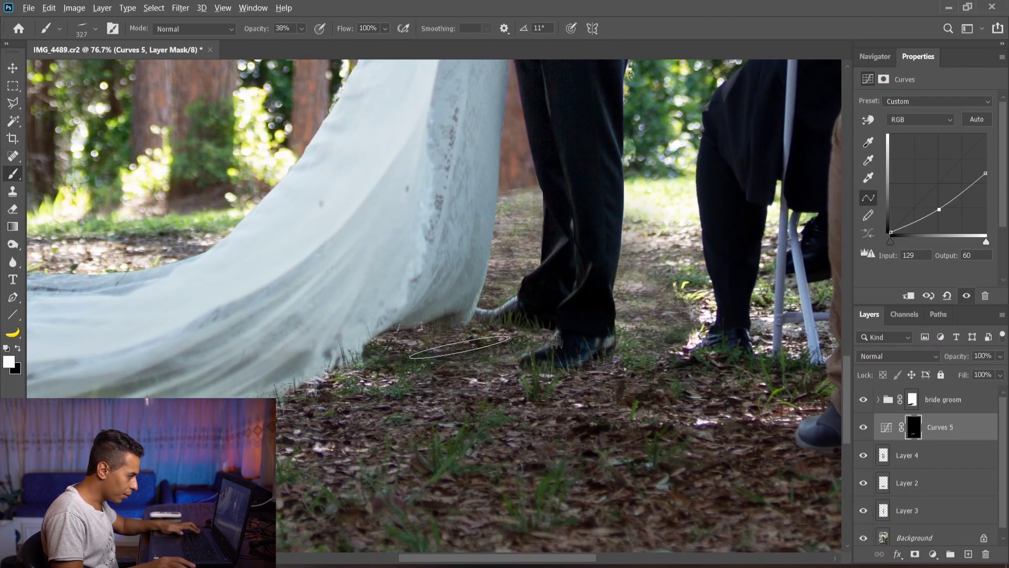
{"action": "scroll", "coordinate": [369, 353], "scroll_direction": "down", "scroll_amount": 2}
{"action": "left_click_drag", "start_coordinate": [370, 354], "coordinate": [396, 354], "text": "alt"}
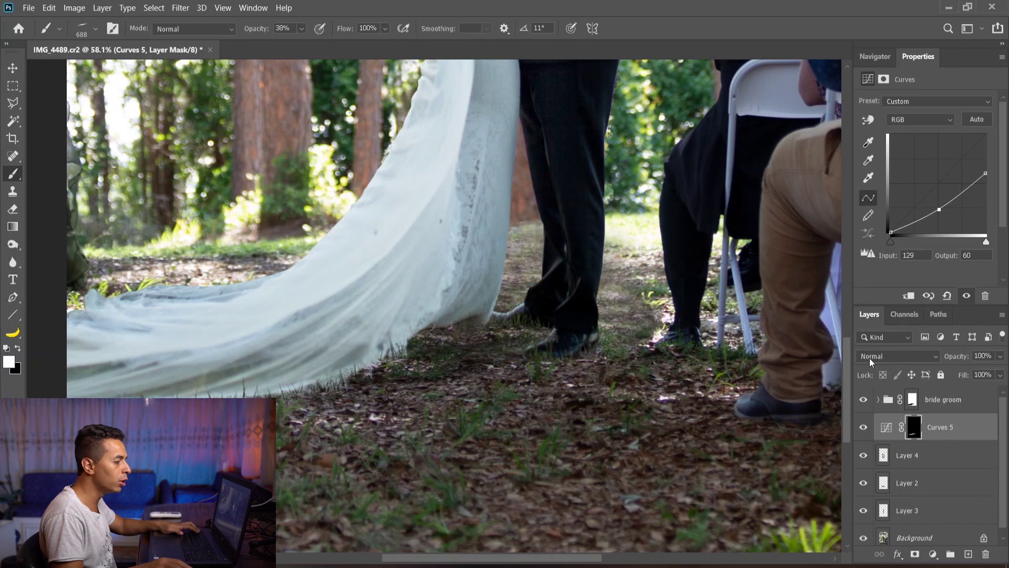
Add a second Curves adjustment above Curves 5, lower its white point output to 120, and invert its mask
{"action": "left_click", "coordinate": [934, 553]}
{"action": "left_click", "coordinate": [955, 380]}
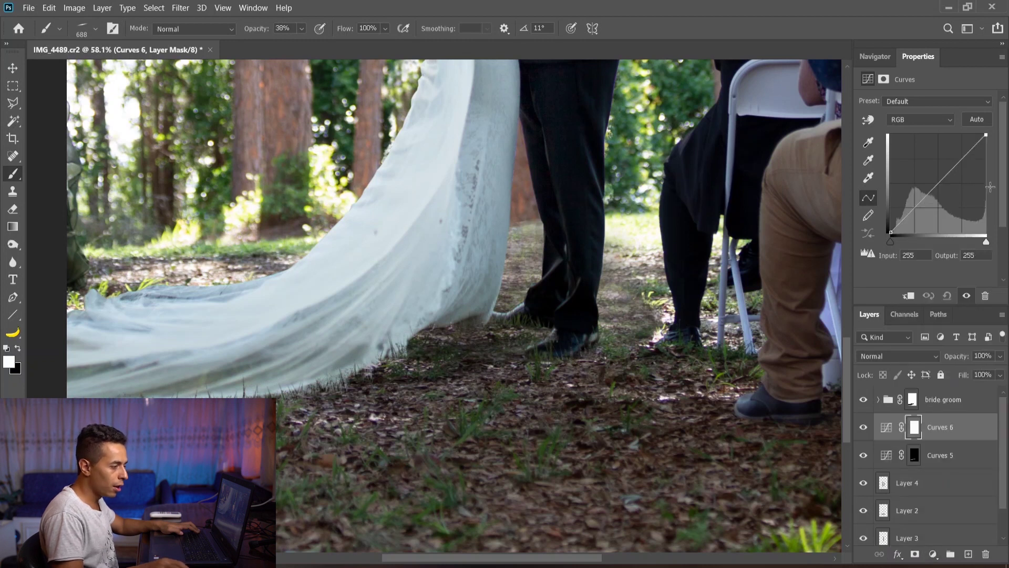
{"action": "left_click_drag", "start_coordinate": [986, 136], "coordinate": [990, 194]}
{"action": "key", "text": "ctrl+i"}
{"action": "key", "text": "ctrl+alt+g"}
{"action": "left_click", "coordinate": [913, 297]}
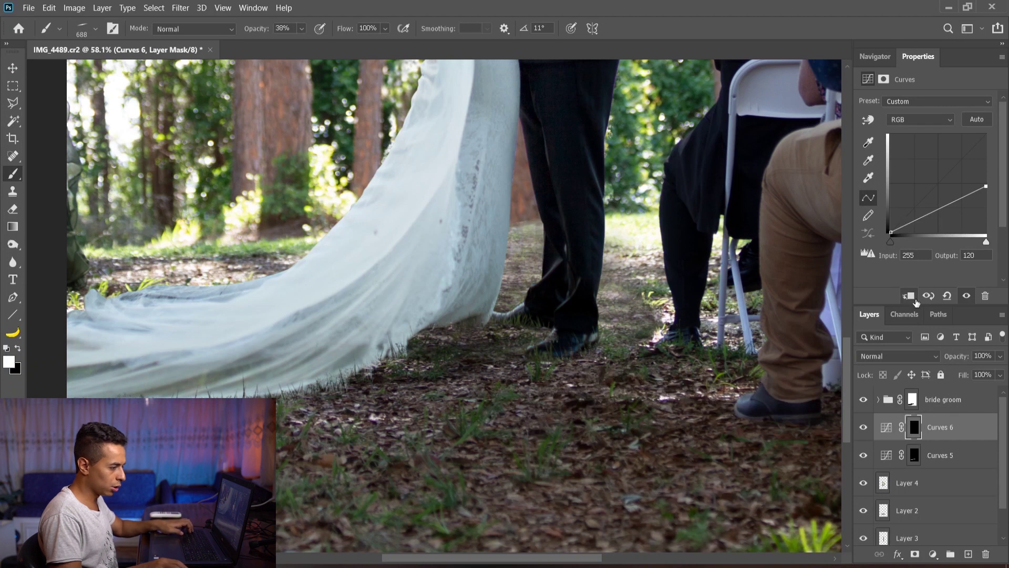
Paint a darker contact shadow on the Curves 6 mask beneath the dress hem and around the groom's shoes
{"action": "left_click_drag", "start_coordinate": [461, 359], "coordinate": [428, 364]}
{"action": "scroll", "coordinate": [528, 377], "scroll_direction": "up", "scroll_amount": 9}
{"action": "left_click_drag", "start_coordinate": [634, 288], "coordinate": [526, 297]}
{"action": "scroll", "coordinate": [635, 315], "scroll_direction": "up", "scroll_amount": 5}
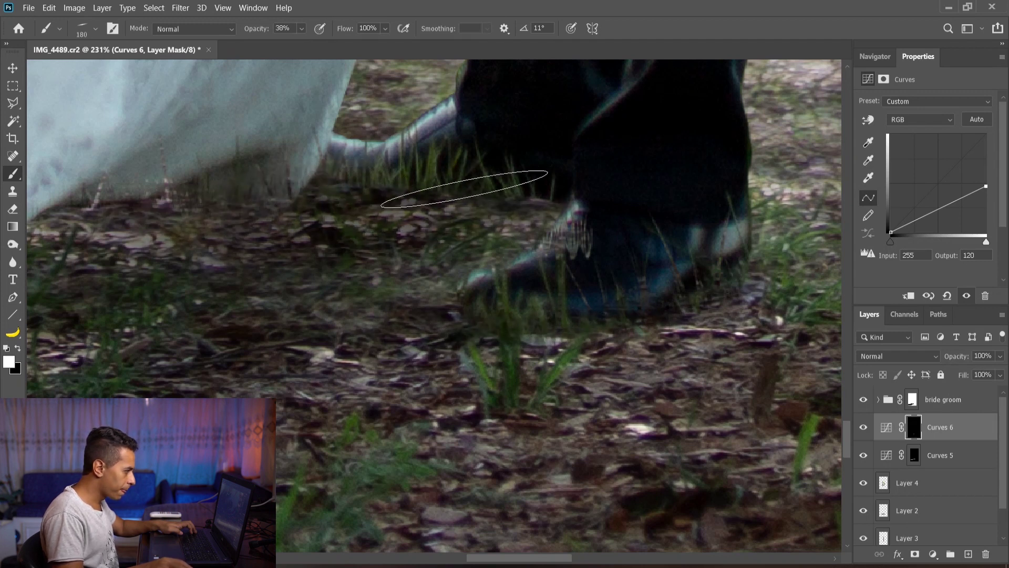
Enlarge the brush to 277 px and up to 418 px, and paint shadow on the Curves 6 mask along the train's lower edge
{"action": "scroll", "coordinate": [337, 199], "scroll_direction": "down", "scroll_amount": 2}
{"action": "key", "text": "bracketright"}
{"action": "key", "text": "bracketright"}
{"action": "key", "text": "bracketright"}
{"action": "key", "text": "bracketright"}
{"action": "key", "text": "bracketright"}
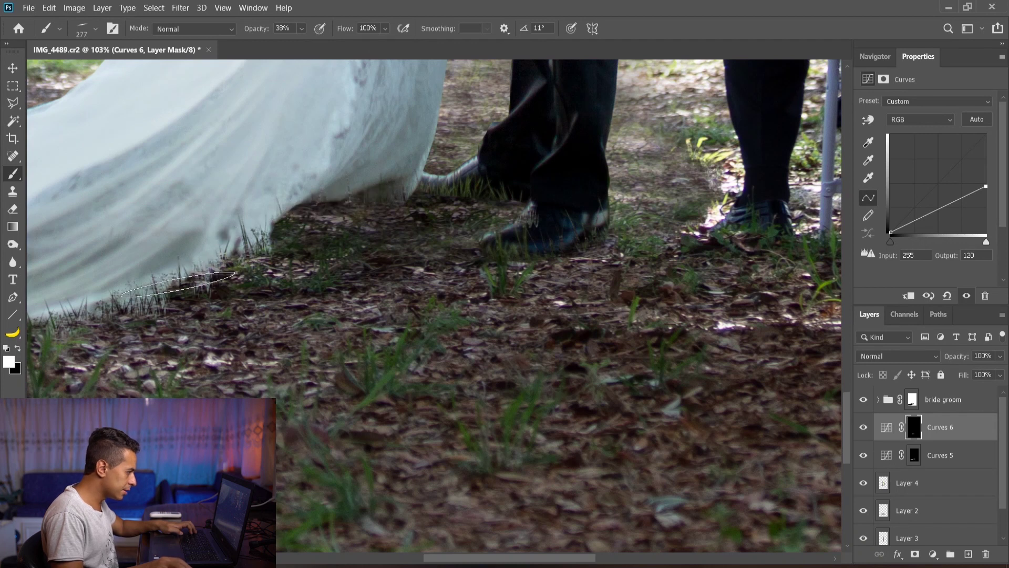
{"action": "scroll", "coordinate": [177, 285], "scroll_direction": "down", "scroll_amount": 2}
{"action": "left_click_drag", "start_coordinate": [179, 264], "coordinate": [252, 266]}
{"action": "scroll", "coordinate": [253, 295], "scroll_direction": "down", "scroll_amount": 2}
{"action": "scroll", "coordinate": [271, 300], "scroll_direction": "up", "scroll_amount": 2}
{"action": "mouse_move", "coordinate": [306, 299]}
{"action": "left_mouse_down"}
{"action": "mouse_move", "coordinate": [343, 305]}
{"action": "mouse_move", "coordinate": [398, 290]}
{"action": "left_mouse_up"}
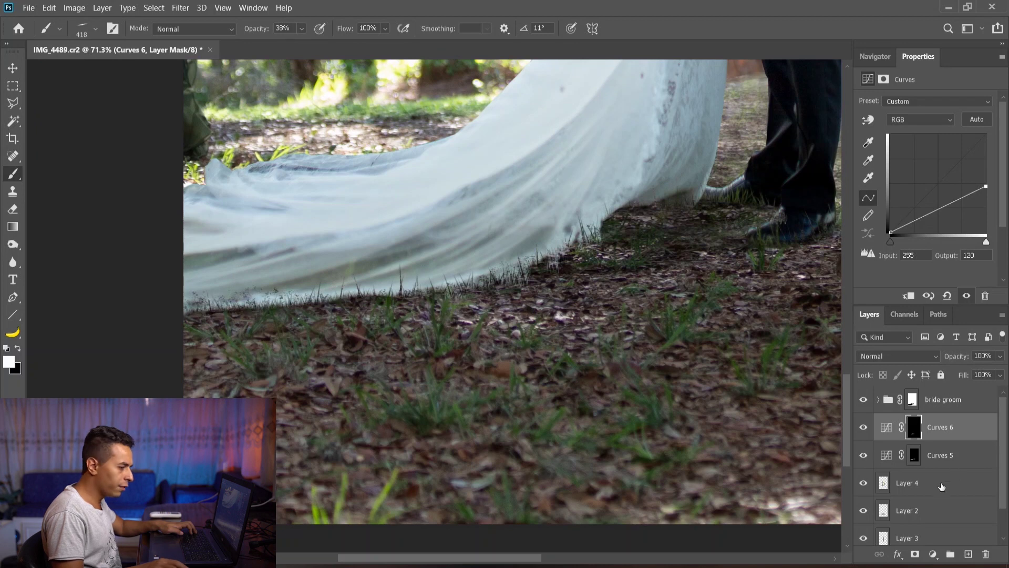
Add a third Curves adjustment above Curves 6, lower its white point output to 97, and invert its mask
{"action": "left_click", "coordinate": [934, 554]}
{"action": "left_click", "coordinate": [970, 379]}
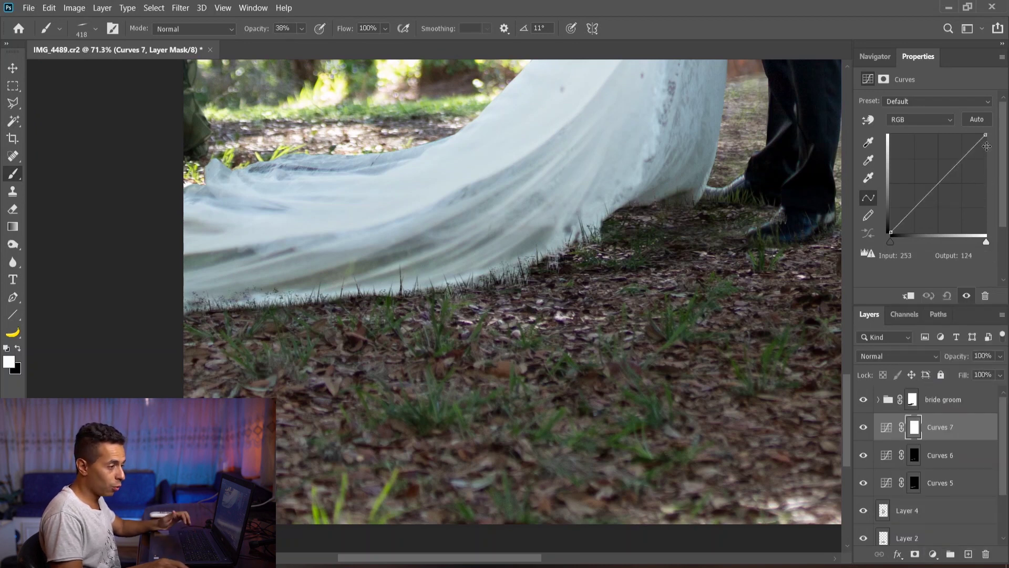
{"action": "left_click_drag", "start_coordinate": [986, 135], "coordinate": [995, 195]}
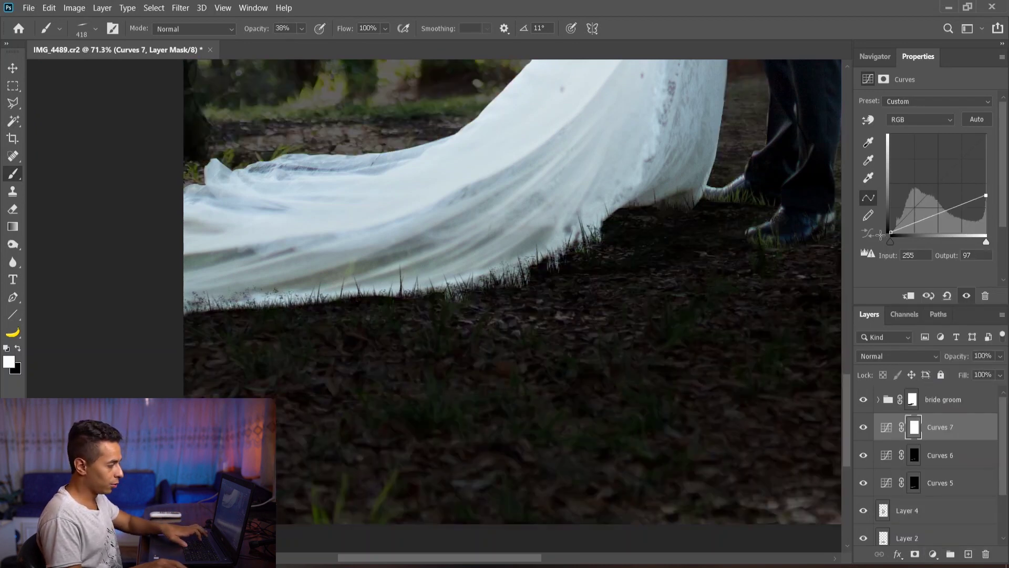
{"action": "key", "text": "ctrl+i"}
Switch to a soft round brush of about 158 px and paint the Curves 7 mask from the groom's shoes along the train's edge
{"action": "right_click", "coordinate": [492, 221]}
{"action": "left_click", "coordinate": [522, 343]}
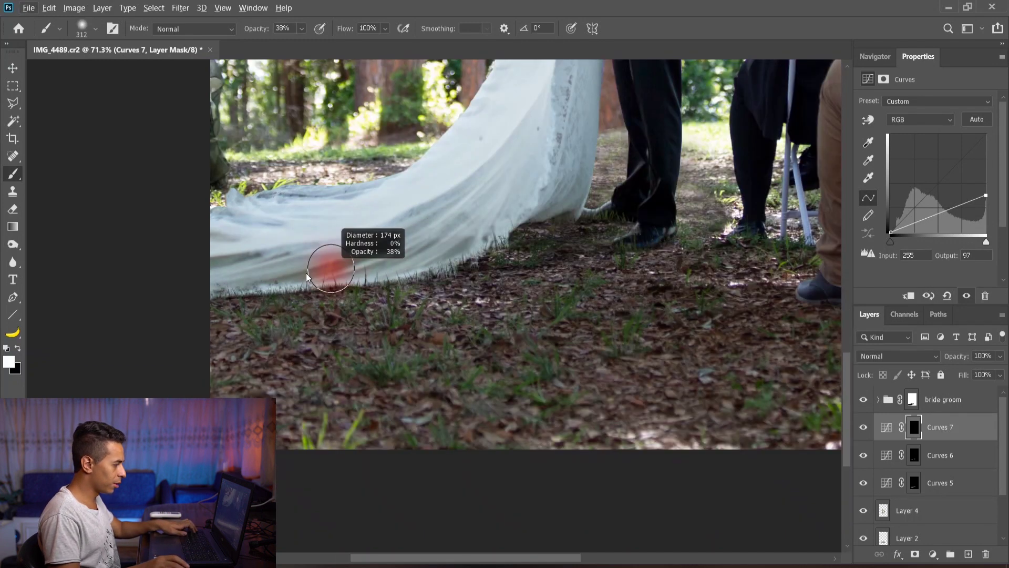
{"action": "left_click_drag", "start_coordinate": [307, 273], "coordinate": [304, 273]}
{"action": "mouse_move", "coordinate": [623, 245]}
{"action": "left_mouse_down"}
{"action": "mouse_move", "coordinate": [514, 286]}
{"action": "mouse_move", "coordinate": [397, 301]}
{"action": "mouse_move", "coordinate": [448, 298]}
{"action": "left_mouse_up"}
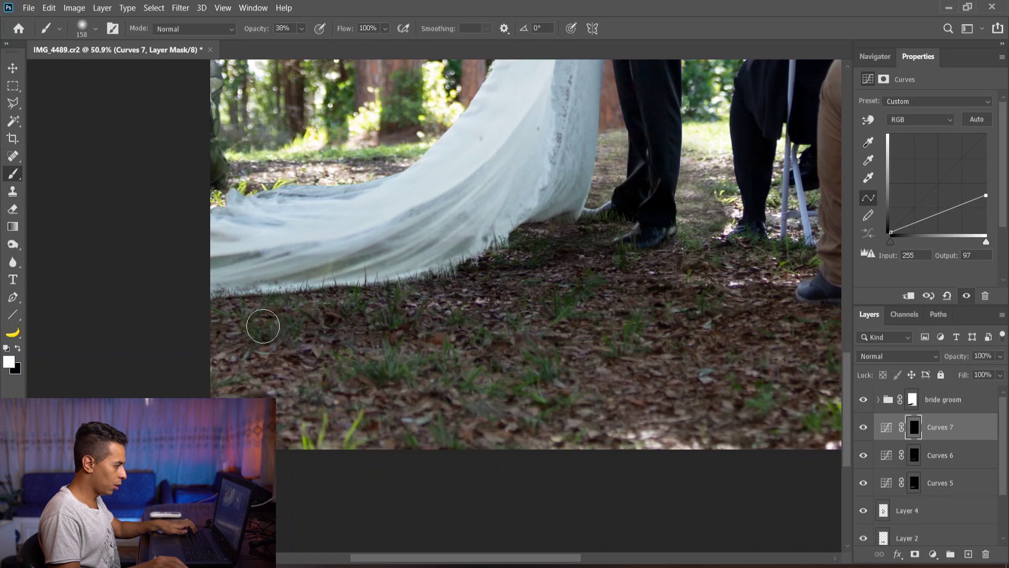
{"action": "mouse_move", "coordinate": [361, 282]}
{"action": "left_mouse_down"}
{"action": "mouse_move", "coordinate": [379, 255]}
{"action": "mouse_move", "coordinate": [471, 287]}
{"action": "mouse_move", "coordinate": [540, 278]}
{"action": "mouse_move", "coordinate": [296, 333]}
{"action": "left_mouse_up"}
Soften the shadows by slightly lowering the opacity of Curves 7 and setting Curves 5 to 82% opacity
{"action": "key", "text": "v"}
{"action": "scroll", "coordinate": [405, 337], "scroll_direction": "down", "scroll_amount": 4}
{"action": "left_click_drag", "start_coordinate": [966, 358], "coordinate": [952, 361]}
{"action": "scroll", "coordinate": [503, 385], "scroll_direction": "down", "scroll_amount": 2}
{"action": "left_click", "coordinate": [944, 453]}
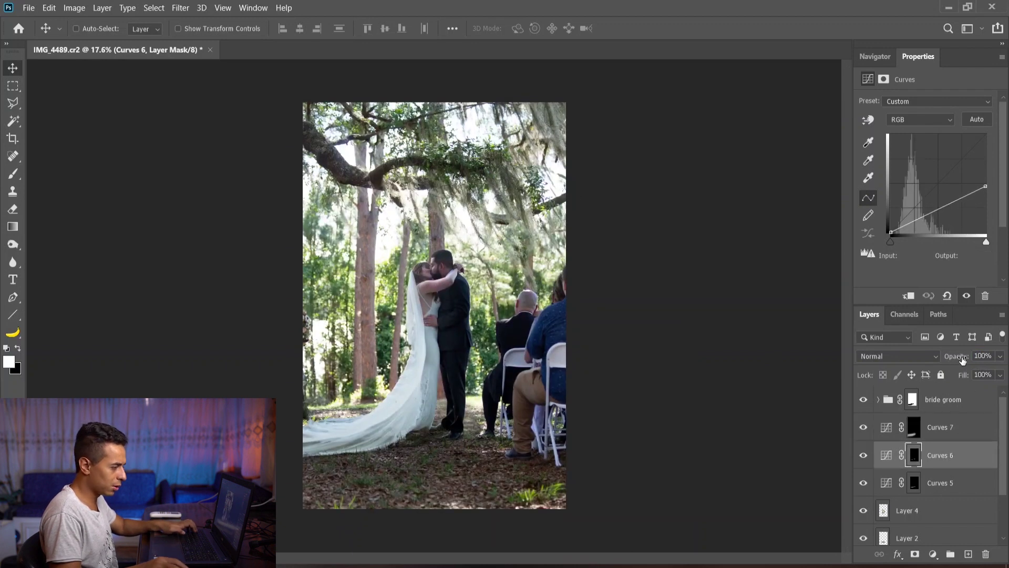
{"action": "left_click", "coordinate": [953, 483]}
{"action": "left_click_drag", "start_coordinate": [963, 363], "coordinate": [956, 360]}
Hide and restore the three shadow Curves layers to compare the ground shading in the whole photo
{"action": "left_click_drag", "start_coordinate": [863, 483], "coordinate": [863, 427]}
{"action": "left_click_drag", "start_coordinate": [860, 482], "coordinate": [863, 427]}
{"action": "key", "text": "ctrl+0"}
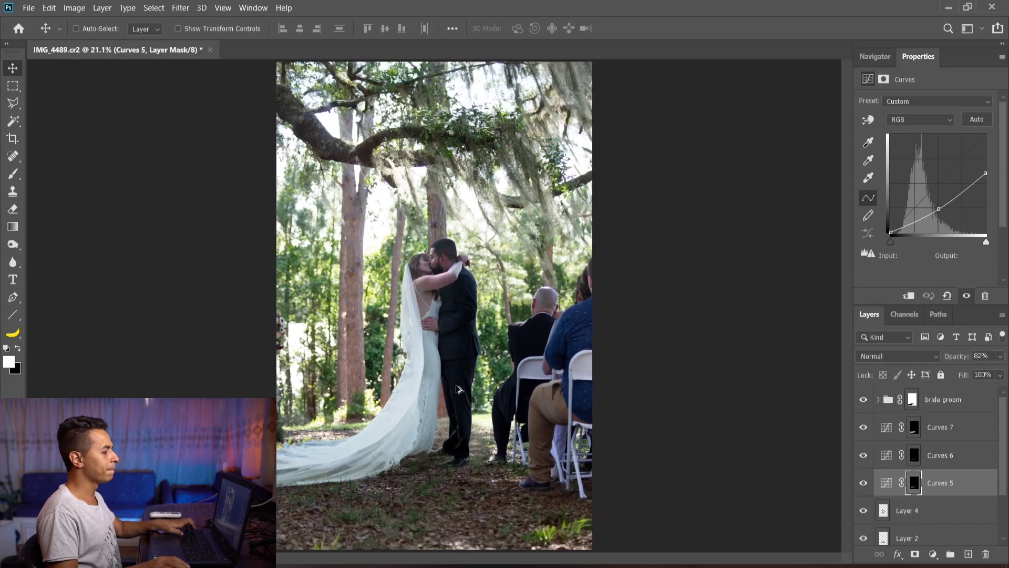
{"action": "scroll", "coordinate": [457, 389], "scroll_direction": "down", "scroll_amount": 1}
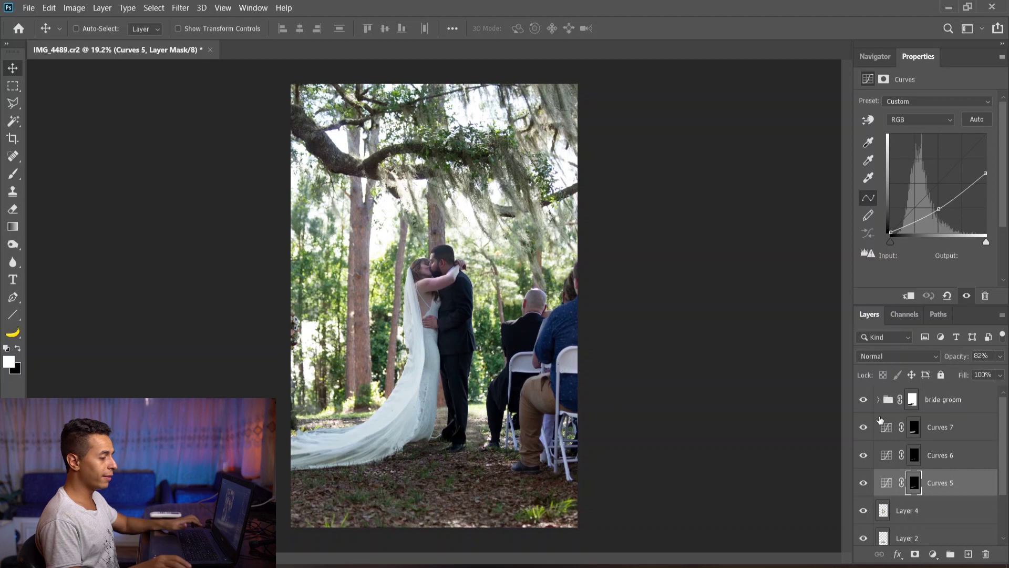
Add a Curves adjustment above the bride groom group, lift its black point slightly, and anchor the curve at input 58, output 58
{"action": "left_click", "coordinate": [949, 400]}
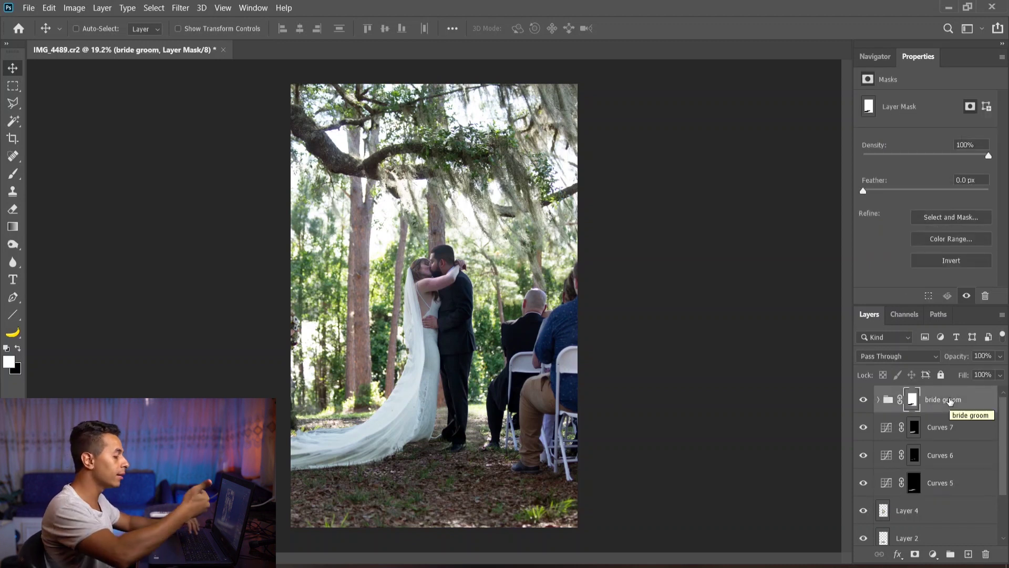
{"action": "left_click", "coordinate": [933, 554]}
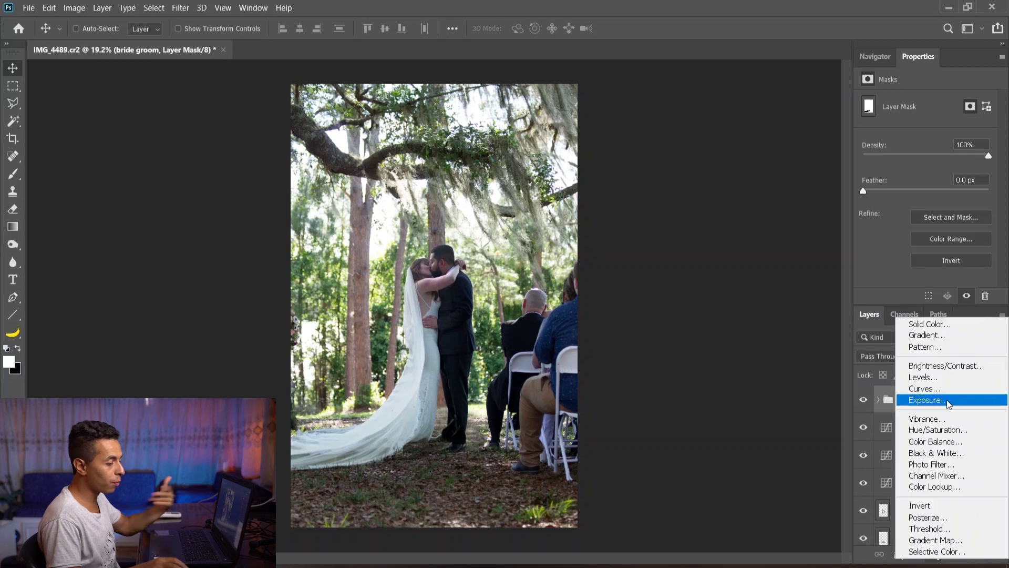
{"action": "left_click", "coordinate": [940, 389]}
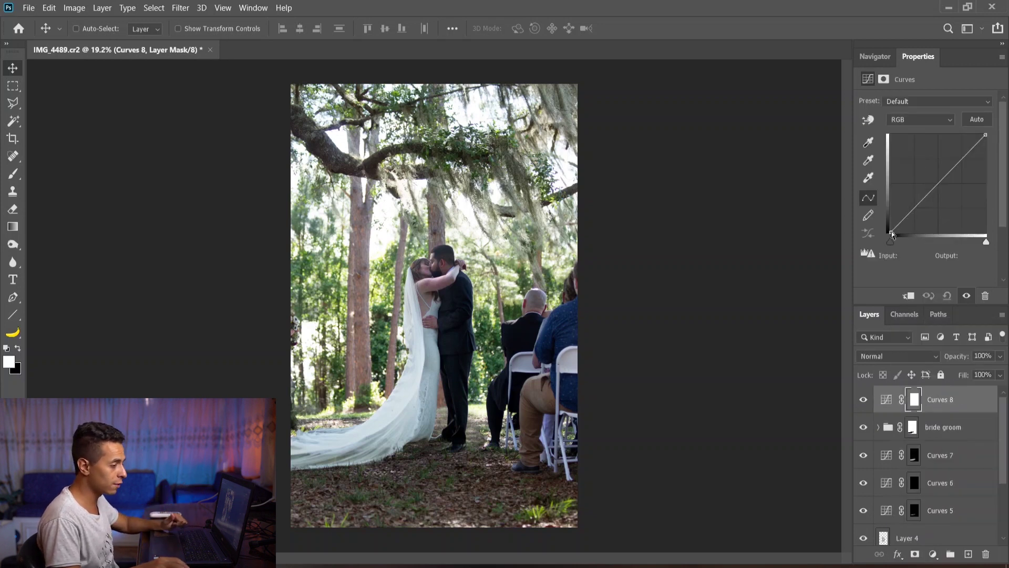
{"action": "left_click_drag", "start_coordinate": [885, 232], "coordinate": [913, 210]}
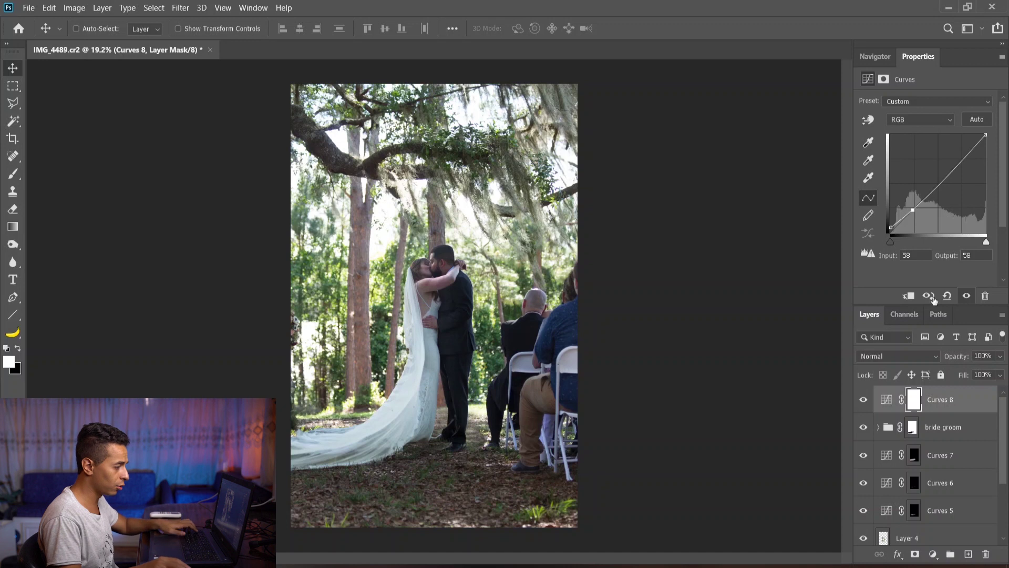
Add a Gradient Map adjustment on top and apply the dark navy, rust and peach gradient preset
{"action": "left_click", "coordinate": [933, 554]}
{"action": "left_click", "coordinate": [940, 538]}
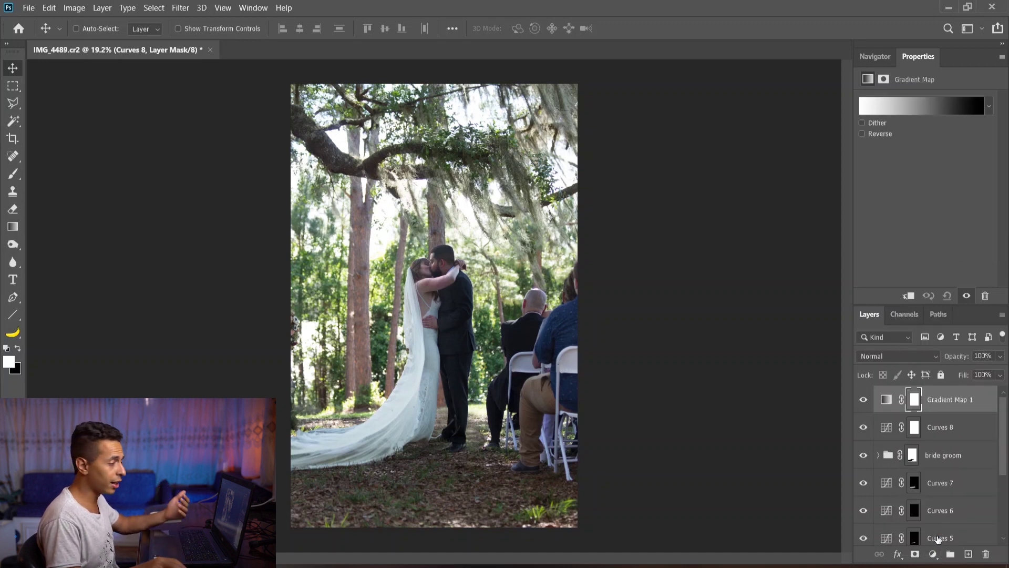
{"action": "left_click", "coordinate": [921, 105]}
{"action": "left_click", "coordinate": [423, 146]}
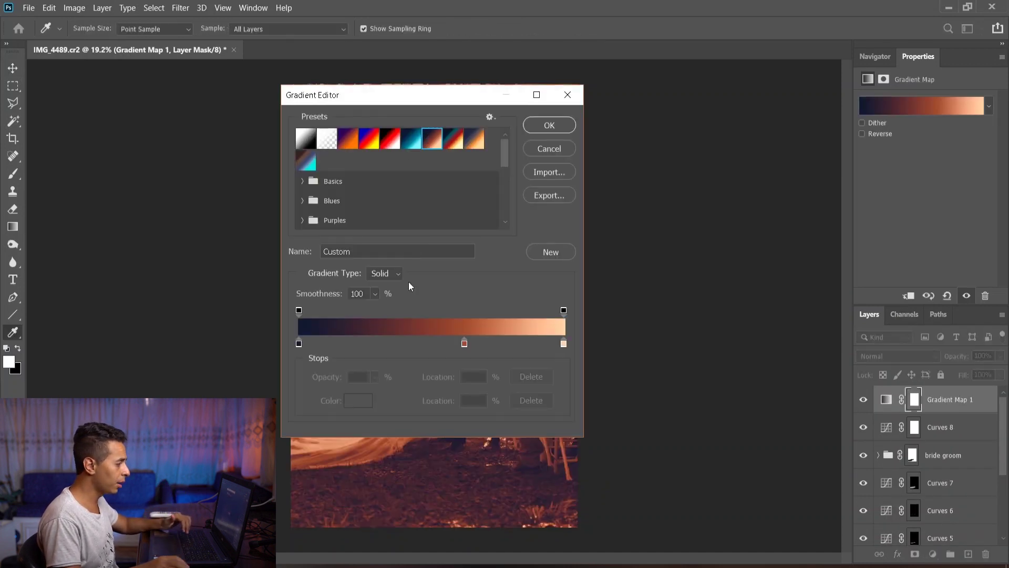
{"action": "left_click_drag", "start_coordinate": [504, 93], "coordinate": [874, 34]}
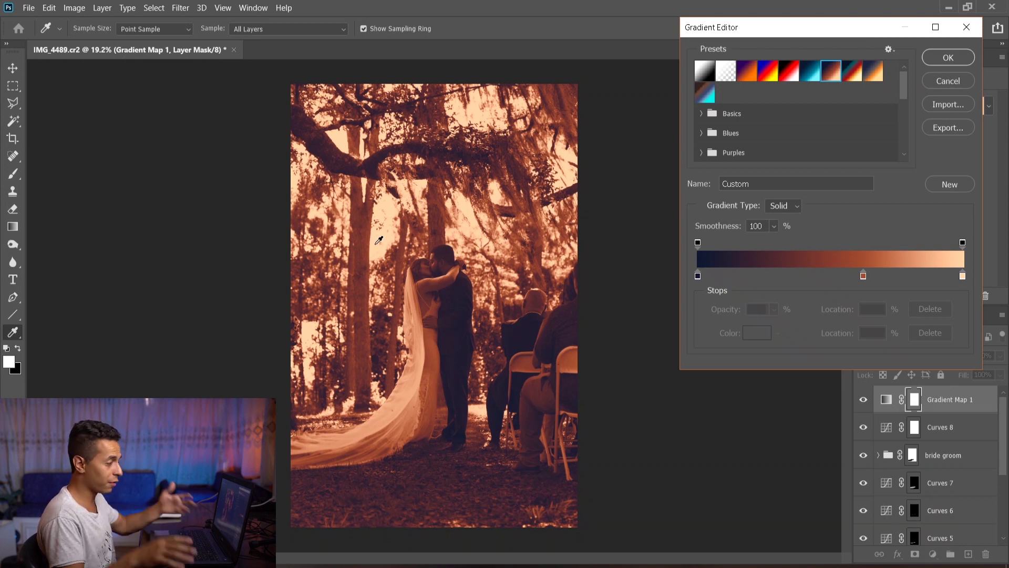
{"action": "left_click", "coordinate": [948, 57]}
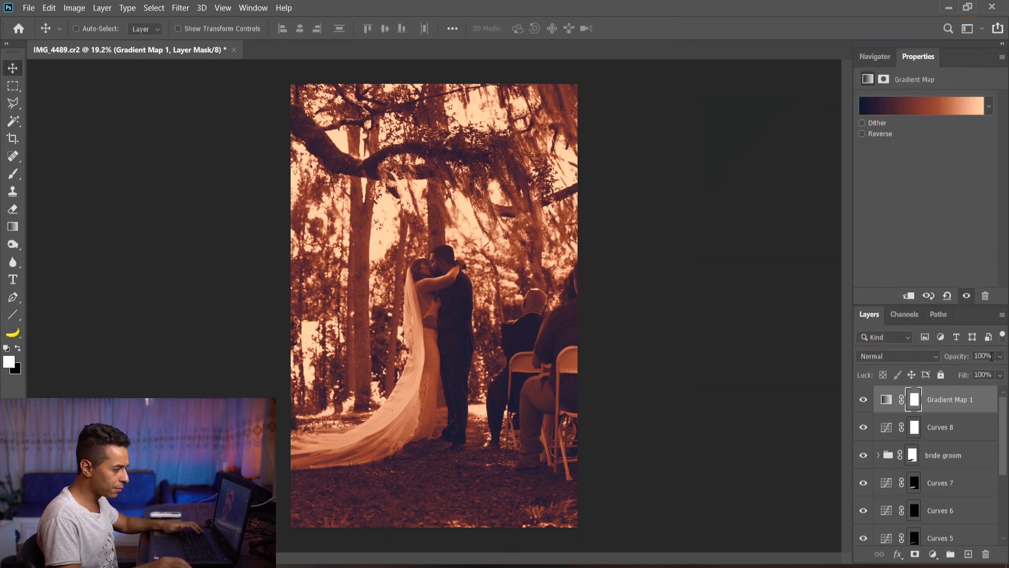
Set the gradient map to 5% opacity and duplicate the layer twice
{"action": "type", "text": "5"}
{"action": "left_click", "coordinate": [941, 426]}
{"action": "left_click", "coordinate": [944, 405]}
{"action": "key", "text": "ctrl+j"}
{"action": "key", "text": "ctrl+j"}
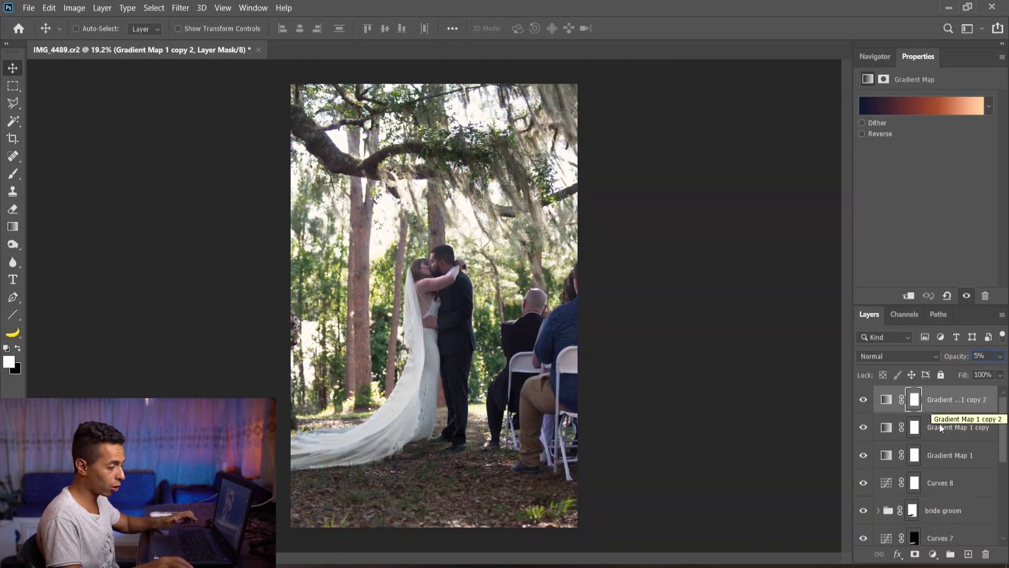
Change the blend mode of the Gradient Map 1 copy layer to Luminosity
{"action": "left_click", "coordinate": [941, 427]}
{"action": "left_click", "coordinate": [897, 356]}
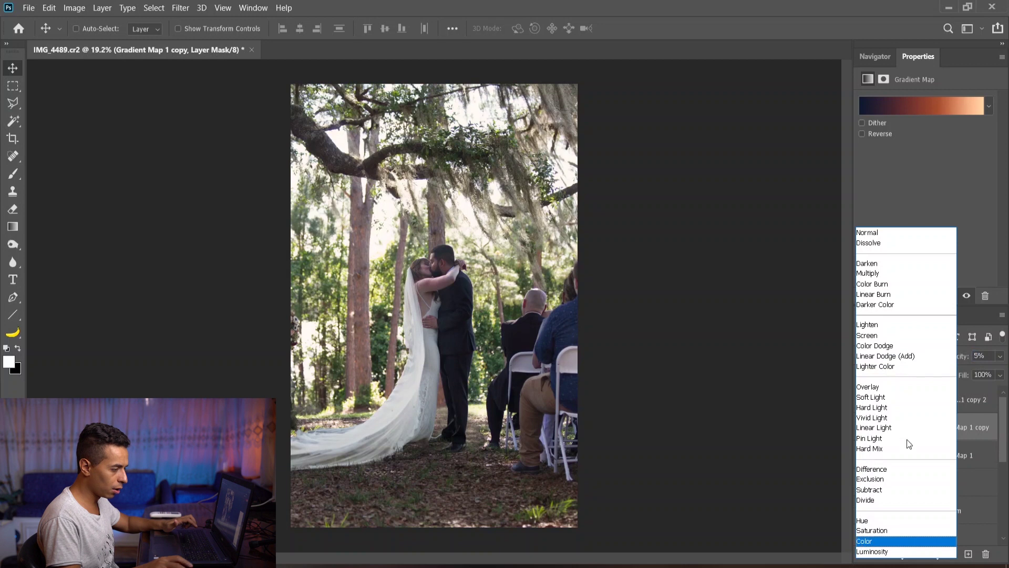
{"action": "left_click", "coordinate": [873, 551]}
Set the top gradient map copy to Soft Light at 38% opacity and 35% fill, and group the layers from it down to Curves 8
{"action": "left_click", "coordinate": [941, 402]}
{"action": "left_click", "coordinate": [885, 355]}
{"action": "left_click", "coordinate": [874, 389]}
{"action": "key", "text": "3"}
{"action": "key", "text": "8"}
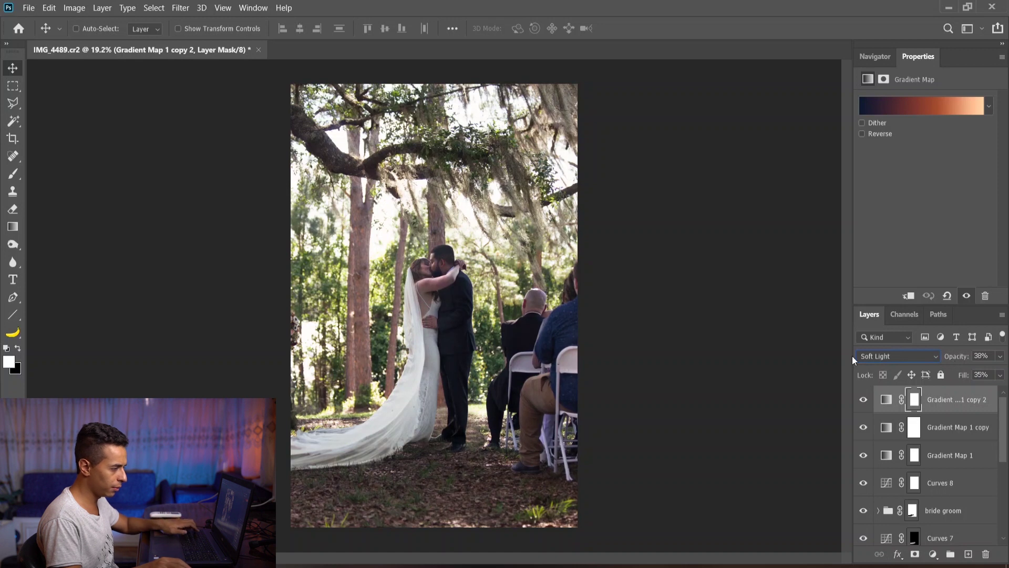
{"action": "left_click", "coordinate": [938, 479], "text": "shift"}
{"action": "key", "text": "ctrl+g"}
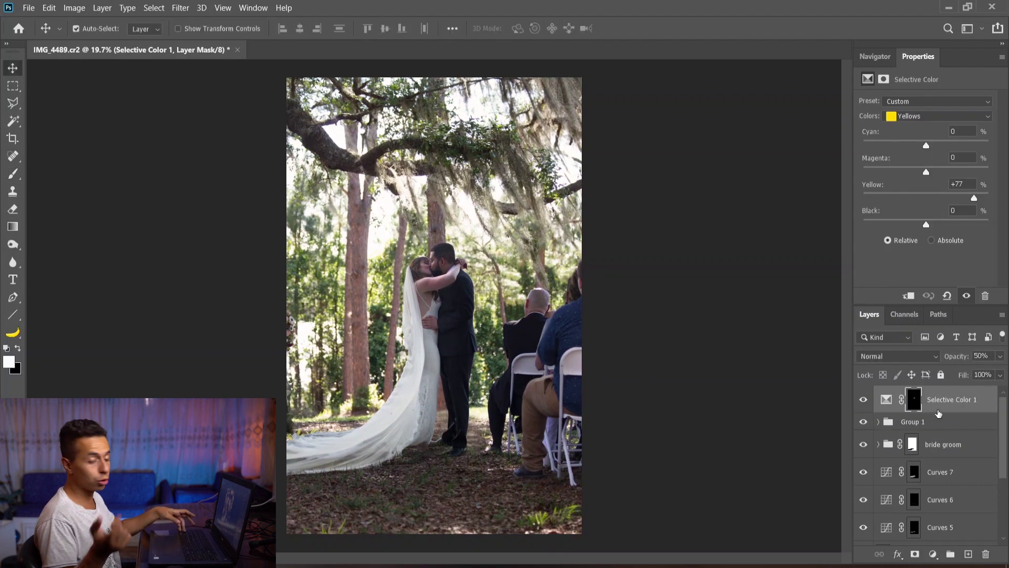
Stamp all visible layers into a new merged layer above Selective Color 1
{"action": "key", "text": "ctrl+alt+shift+e"}
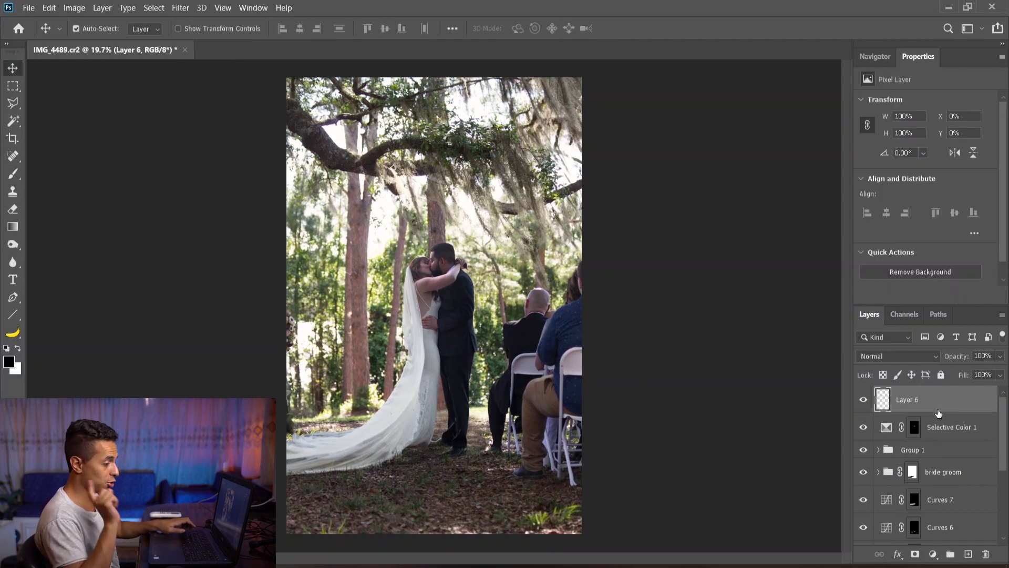
{"action": "left_click_drag", "start_coordinate": [412, 367], "coordinate": [460, 272]}
{"action": "key", "text": "ctrl+z"}
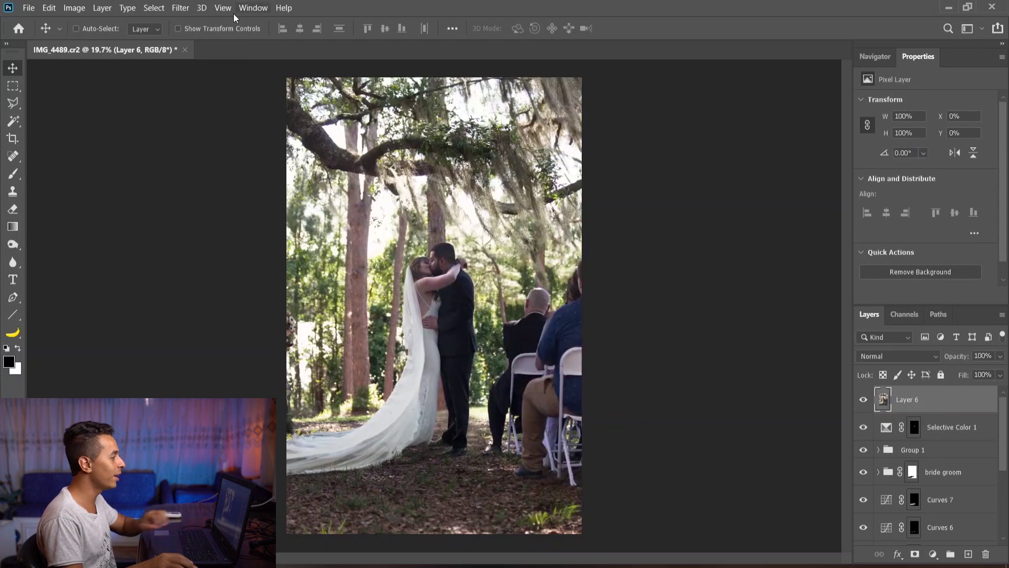
Open the merged layer in the Camera Raw Filter and place a wide radial filter over the treetops with Temperature +79, Tint +53 and Dehaze -9
{"action": "left_click", "coordinate": [174, 8]}
{"action": "left_click", "coordinate": [234, 79]}
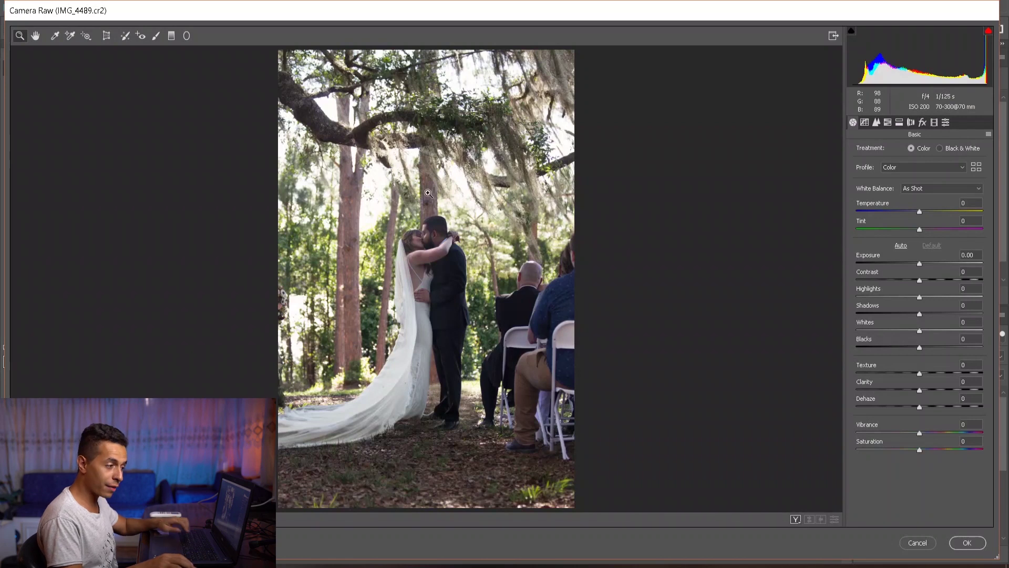
{"action": "left_click", "coordinate": [187, 36]}
{"action": "left_click", "coordinate": [980, 154]}
{"action": "left_click", "coordinate": [981, 155]}
{"action": "left_click", "coordinate": [980, 154]}
{"action": "left_click", "coordinate": [980, 155]}
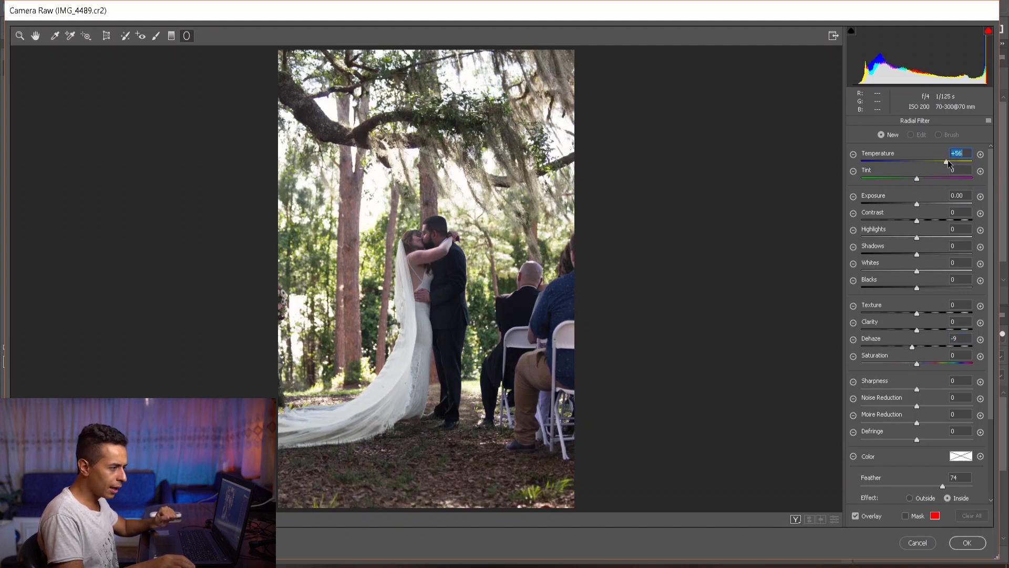
{"action": "mouse_move", "coordinate": [415, 173]}
{"action": "left_mouse_down"}
{"action": "mouse_move", "coordinate": [657, 38]}
{"action": "mouse_move", "coordinate": [673, 44]}
{"action": "left_mouse_up"}
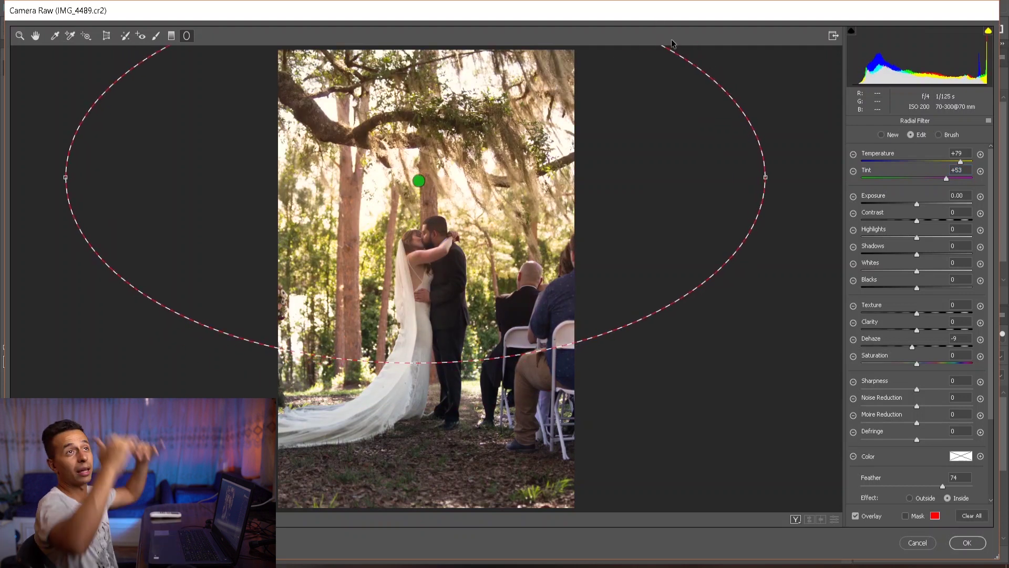
{"action": "left_click_drag", "start_coordinate": [448, 357], "coordinate": [423, 272]}
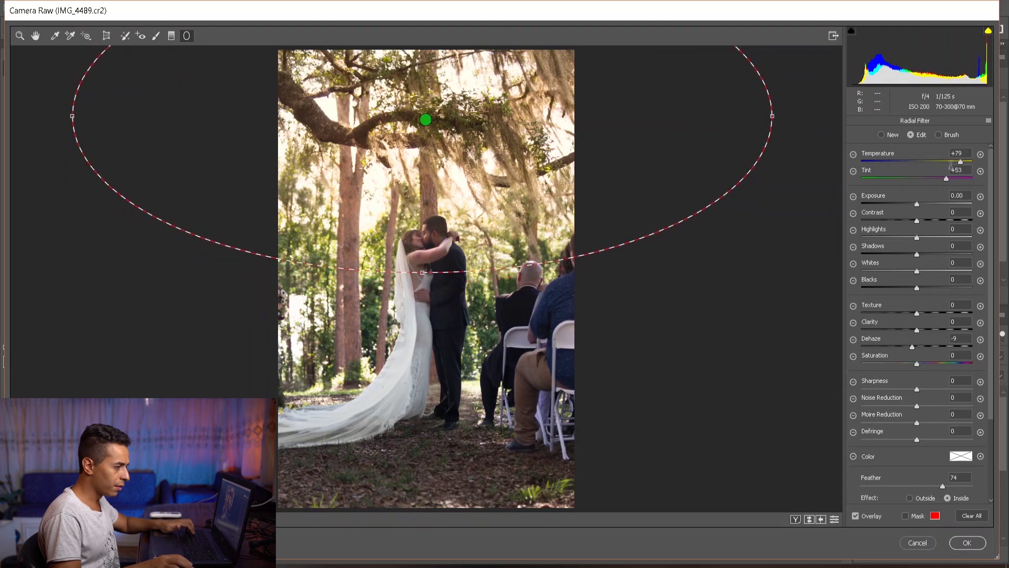
Set the treetop radial filter to Temperature +49, Tint +24 and Highlights -52
{"action": "left_click", "coordinate": [930, 177]}
{"action": "left_click", "coordinate": [936, 161]}
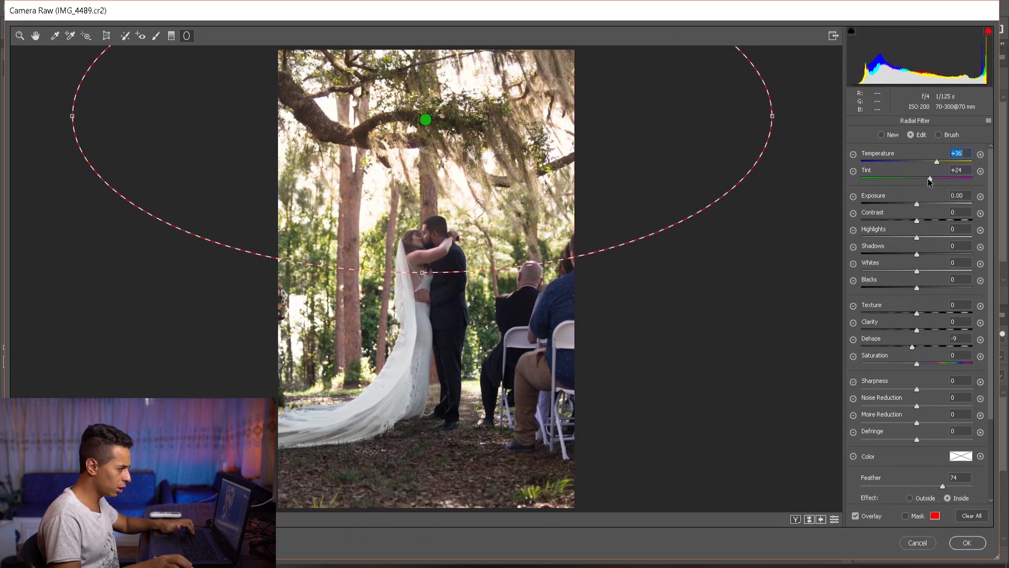
{"action": "left_click", "coordinate": [945, 162]}
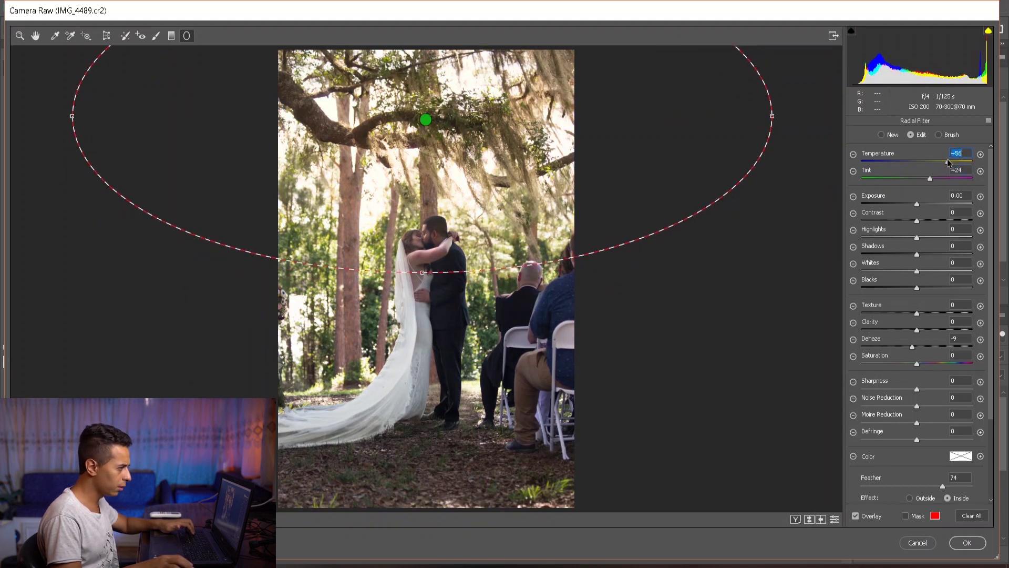
{"action": "left_click", "coordinate": [879, 238]}
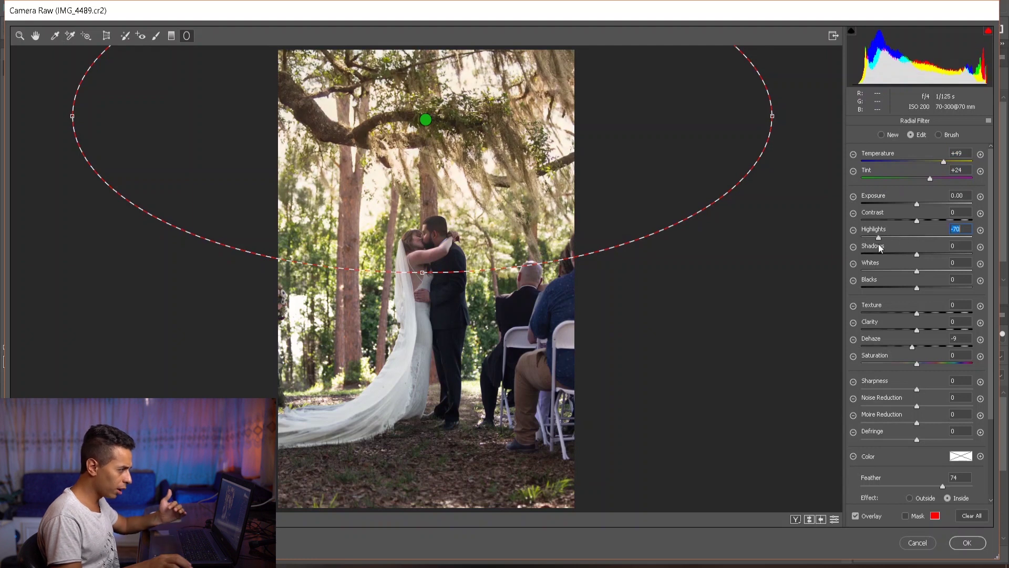
{"action": "left_click", "coordinate": [888, 238]}
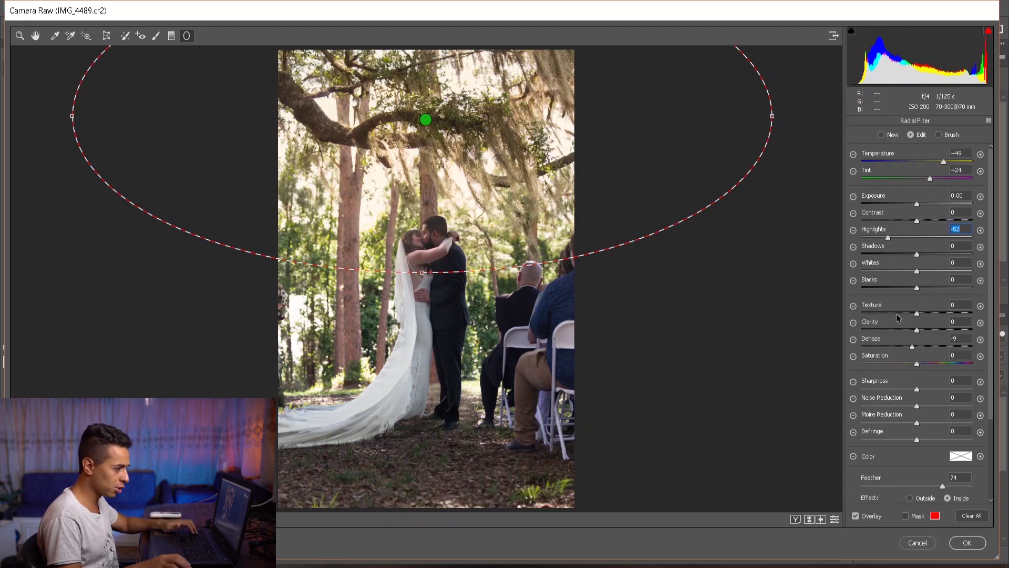
Resize the treetop radial filter's height so its lower edge crosses the couple just below their heads
{"action": "left_click_drag", "start_coordinate": [423, 272], "coordinate": [428, 229]}
{"action": "key", "text": "ctrl+minus"}
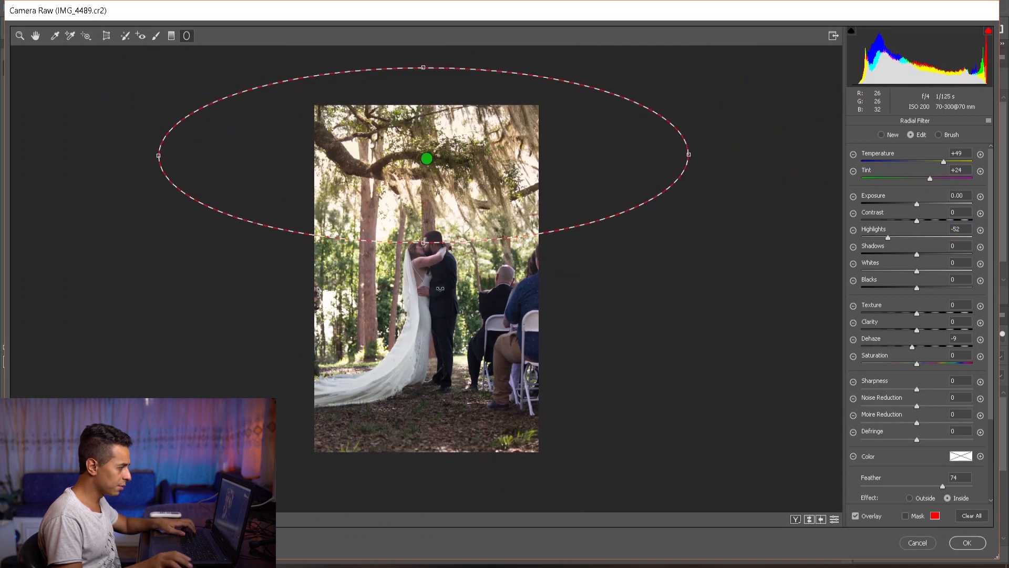
{"action": "left_click_drag", "start_coordinate": [425, 242], "coordinate": [424, 266]}
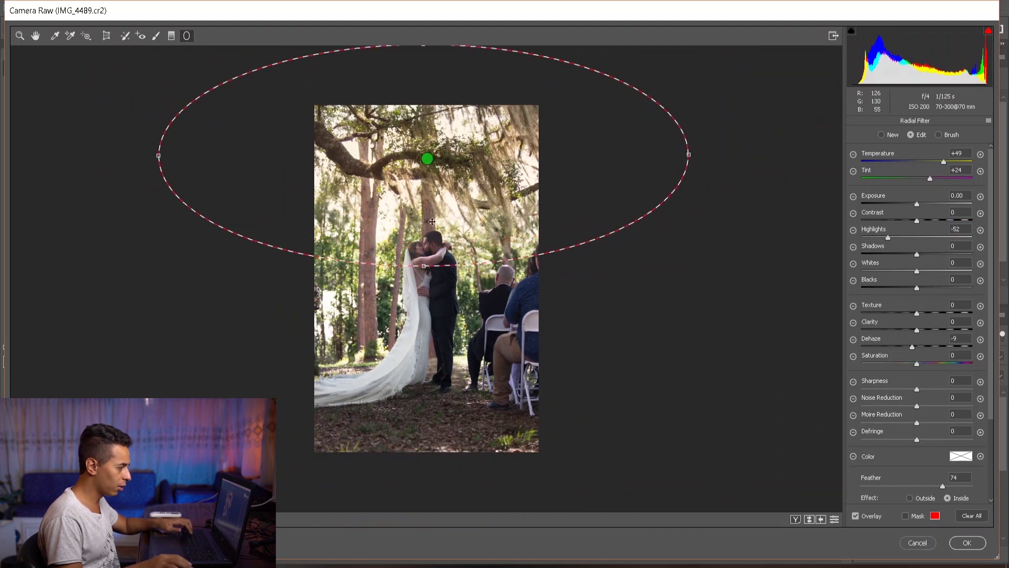
{"action": "left_click", "coordinate": [24, 40]}
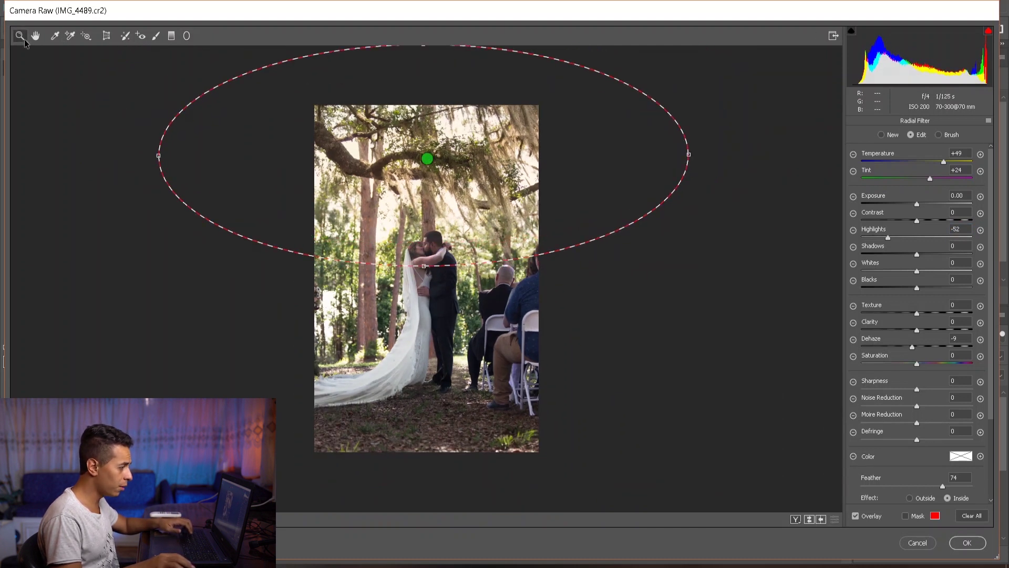
Add a graduated filter from the photo's lower edge up to the groom's lower legs with Temperature -16, Highlights -36, Shadows -1, Whites -13 and Dehaze +9
{"action": "left_click", "coordinate": [171, 36]}
{"action": "left_click", "coordinate": [979, 340]}
{"action": "left_click_drag", "start_coordinate": [940, 343], "coordinate": [931, 345]}
{"action": "left_click_drag", "start_coordinate": [919, 163], "coordinate": [909, 162]}
{"action": "left_click_drag", "start_coordinate": [916, 271], "coordinate": [914, 254]}
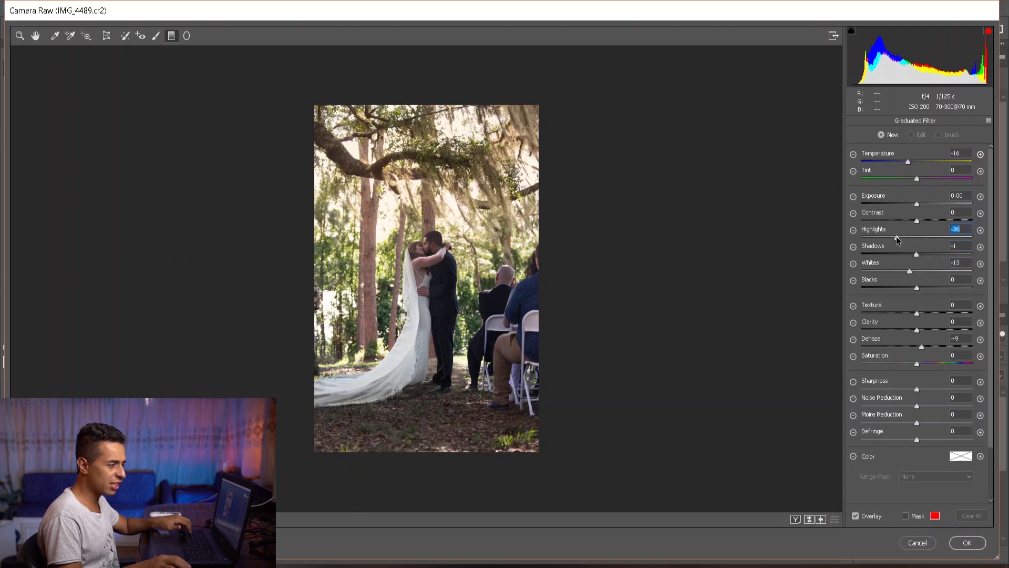
{"action": "left_click_drag", "start_coordinate": [442, 447], "coordinate": [446, 368]}
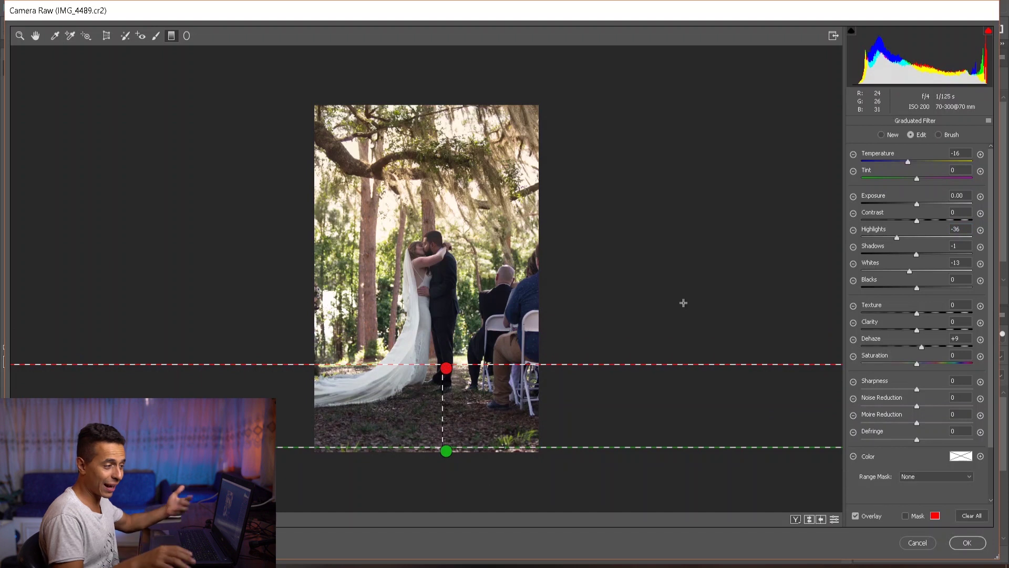
Set the ground's graduated filter to Temperature -12, Exposure -0.20, Highlights -82 and Whites -61
{"action": "left_click_drag", "start_coordinate": [906, 161], "coordinate": [908, 158]}
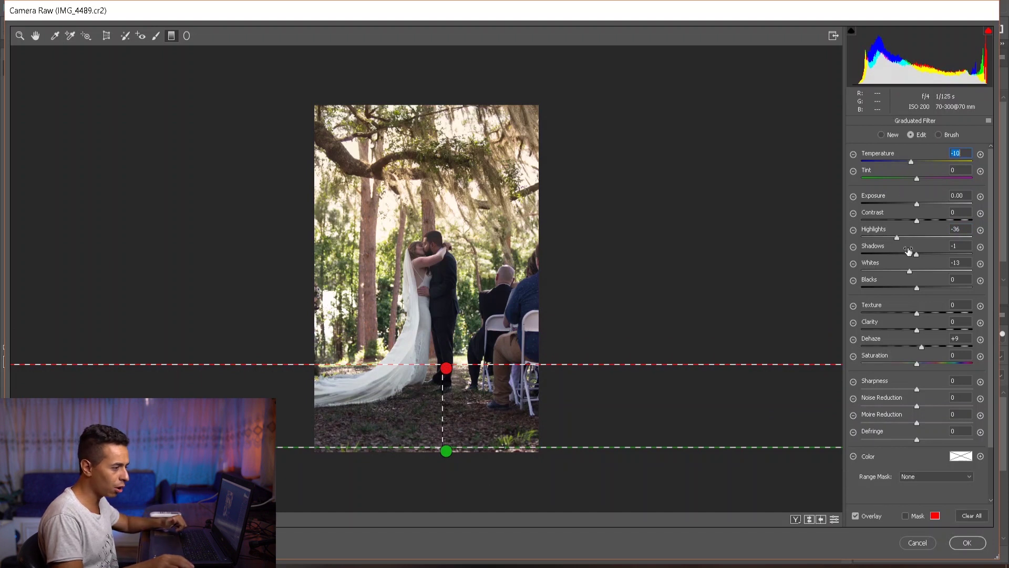
{"action": "left_click_drag", "start_coordinate": [910, 270], "coordinate": [876, 236]}
{"action": "left_click_drag", "start_coordinate": [916, 202], "coordinate": [915, 199]}
{"action": "mouse_move", "coordinate": [911, 157]}
{"action": "left_mouse_down"}
{"action": "mouse_move", "coordinate": [878, 158]}
{"action": "mouse_move", "coordinate": [910, 162]}
{"action": "left_mouse_up"}
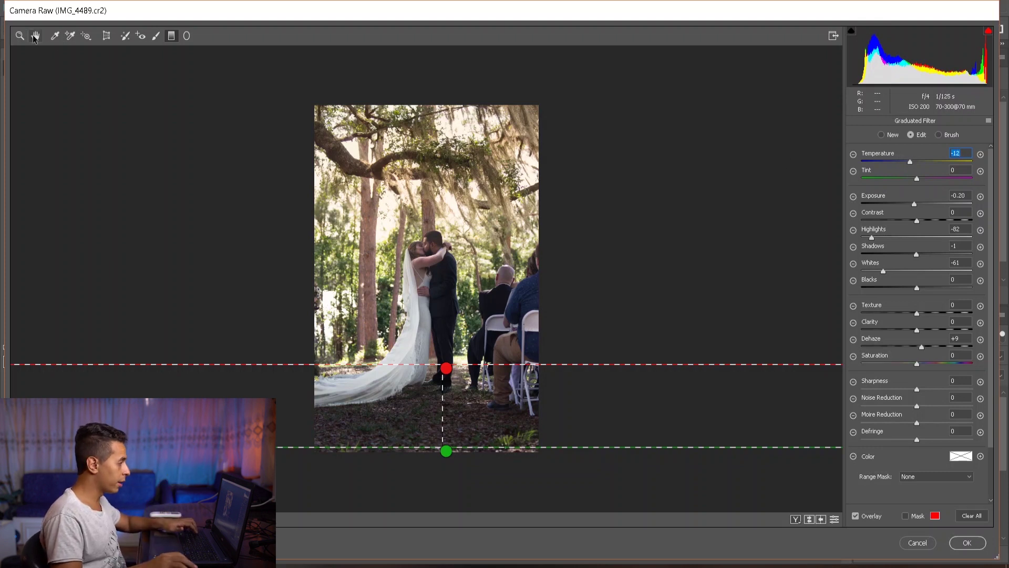
Add a radial filter around the couple with Temperature +2, Exposure +0.20, Contrast +7, Shadows +7, Texture +6, Clarity +25, Dehaze +12, Saturation +5 and Sharpness +8
{"action": "key", "text": "z"}
{"action": "left_click_drag", "start_coordinate": [446, 245], "coordinate": [460, 254]}
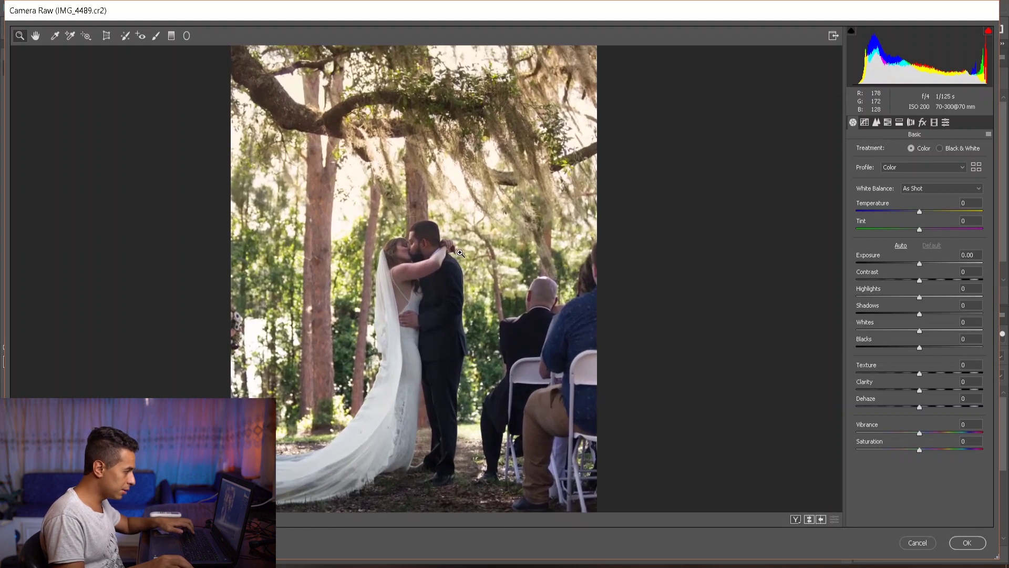
{"action": "left_click", "coordinate": [401, 262]}
{"action": "left_click", "coordinate": [400, 266]}
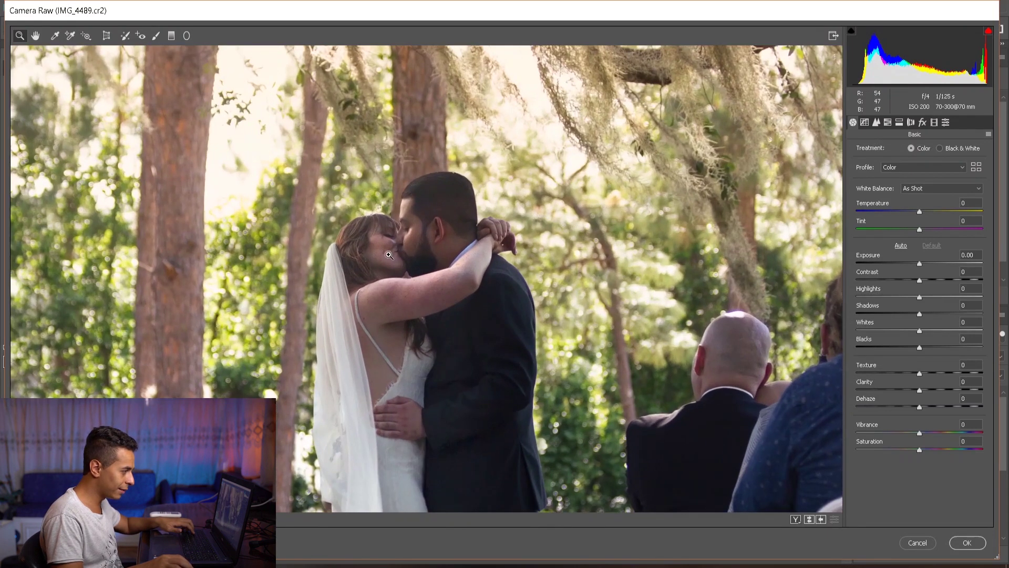
{"action": "left_click", "coordinate": [401, 268], "text": "alt"}
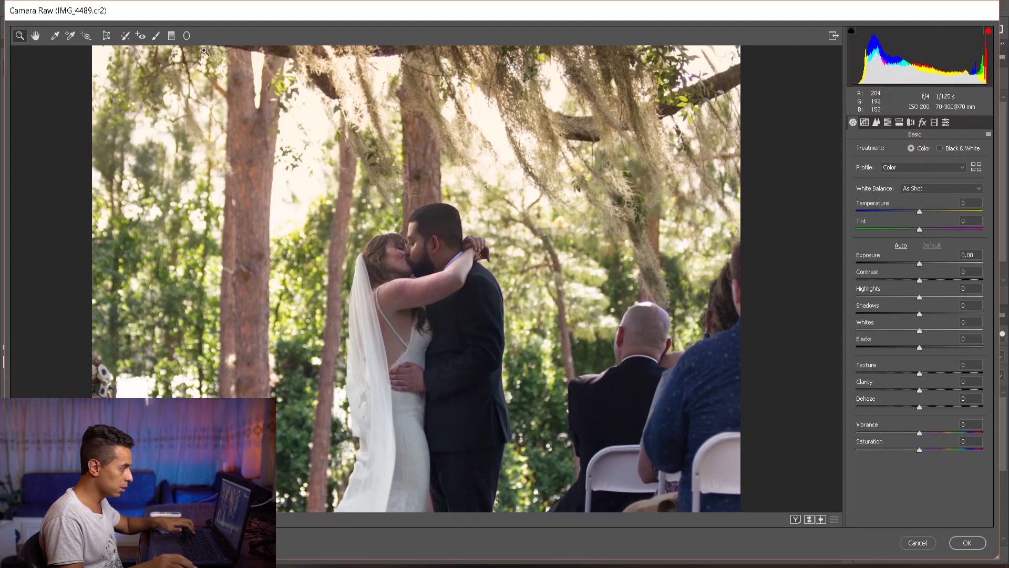
{"action": "left_click", "coordinate": [188, 36]}
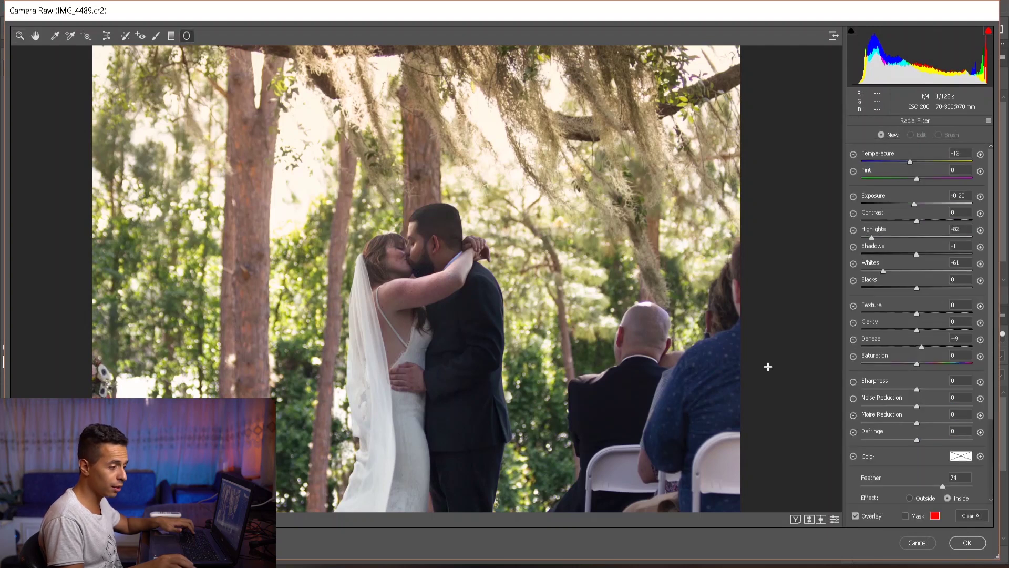
{"action": "left_click", "coordinate": [981, 322]}
{"action": "left_click_drag", "start_coordinate": [917, 346], "coordinate": [918, 382]}
{"action": "left_click_drag", "start_coordinate": [915, 311], "coordinate": [915, 306]}
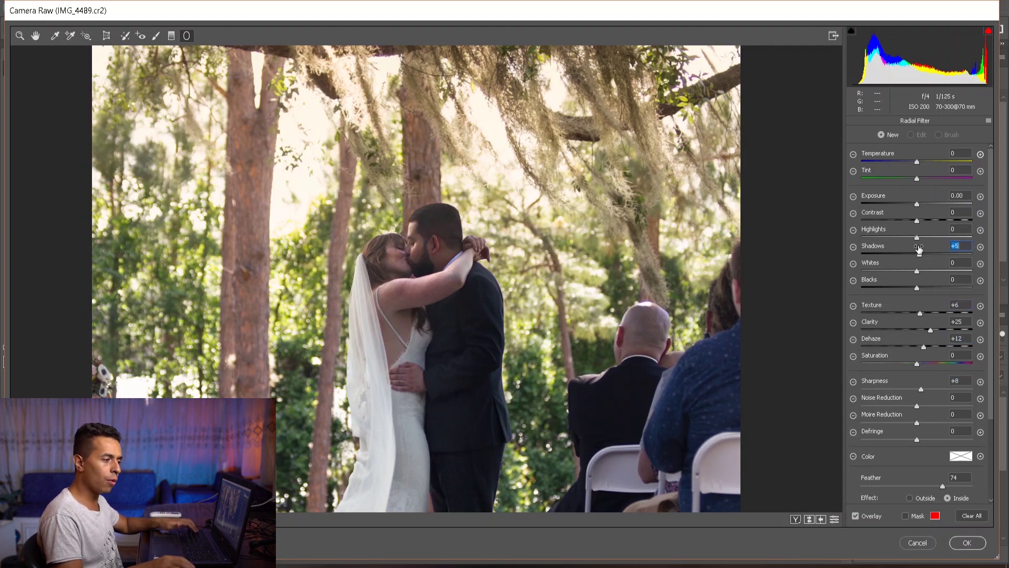
{"action": "mouse_move", "coordinate": [912, 216]}
{"action": "left_mouse_down"}
{"action": "mouse_move", "coordinate": [920, 216]}
{"action": "mouse_move", "coordinate": [919, 197]}
{"action": "left_mouse_up"}
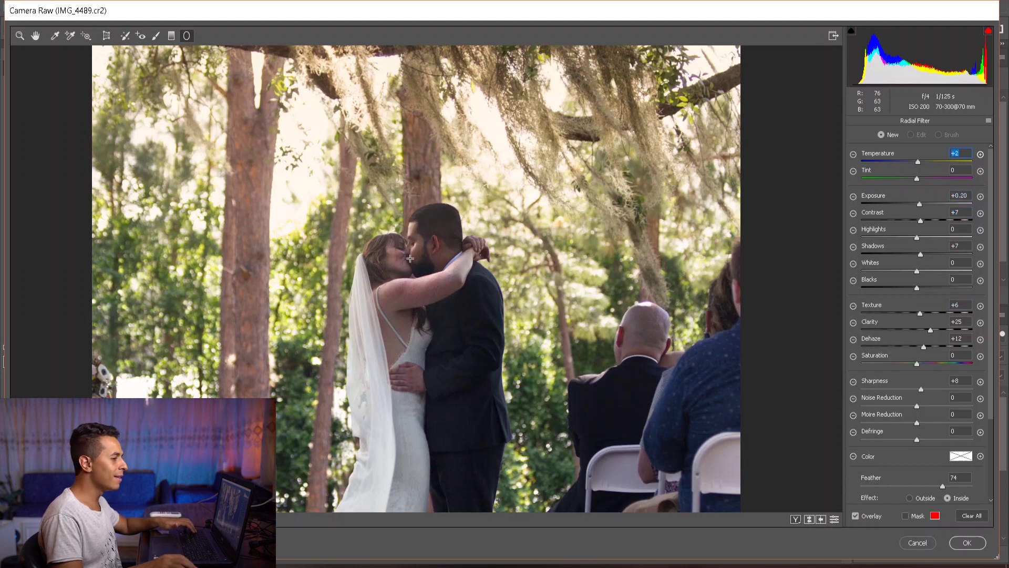
{"action": "left_click_drag", "start_coordinate": [407, 260], "coordinate": [581, 448]}
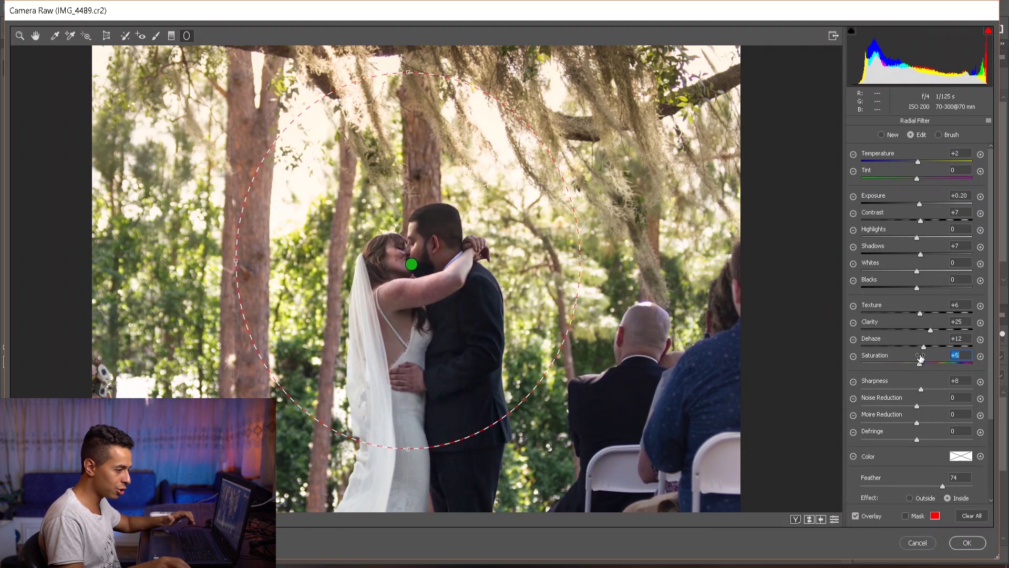
Darken the edges of the whole photo with a slight Post Crop Vignetting effect
{"action": "left_click", "coordinate": [20, 36]}
{"action": "key", "text": "ctrl+minus"}
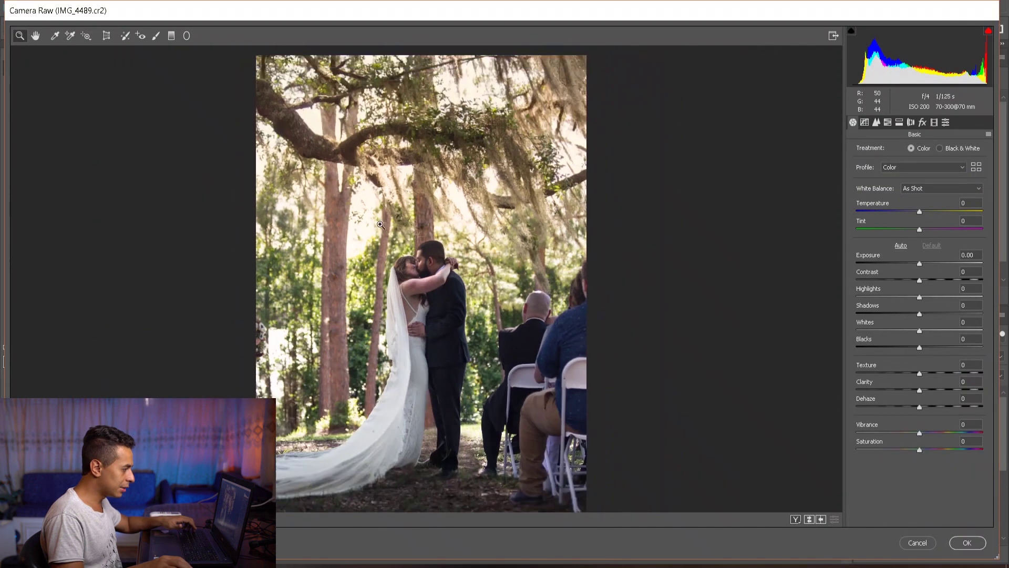
{"action": "left_click", "coordinate": [911, 122]}
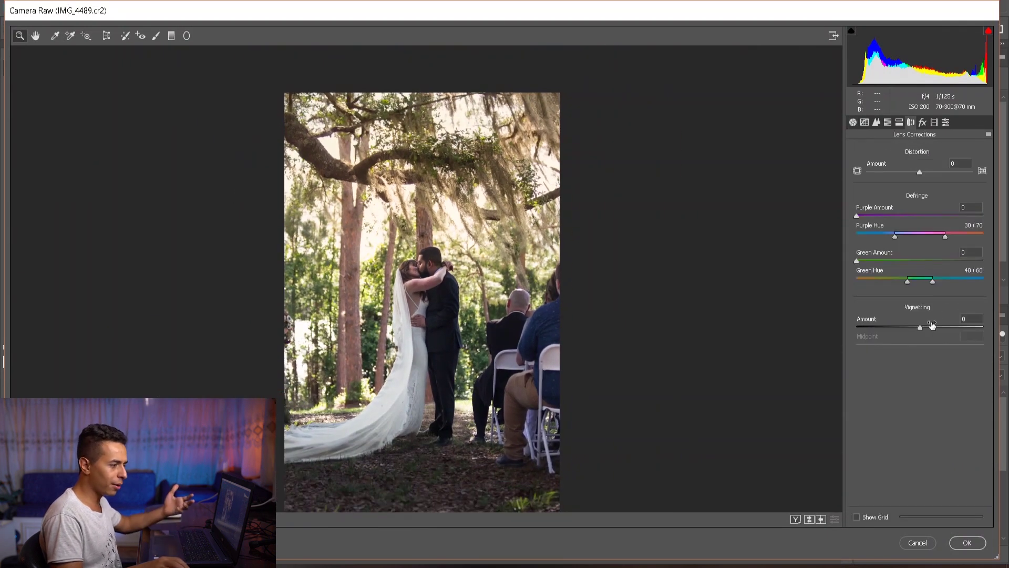
{"action": "left_click", "coordinate": [923, 122]}
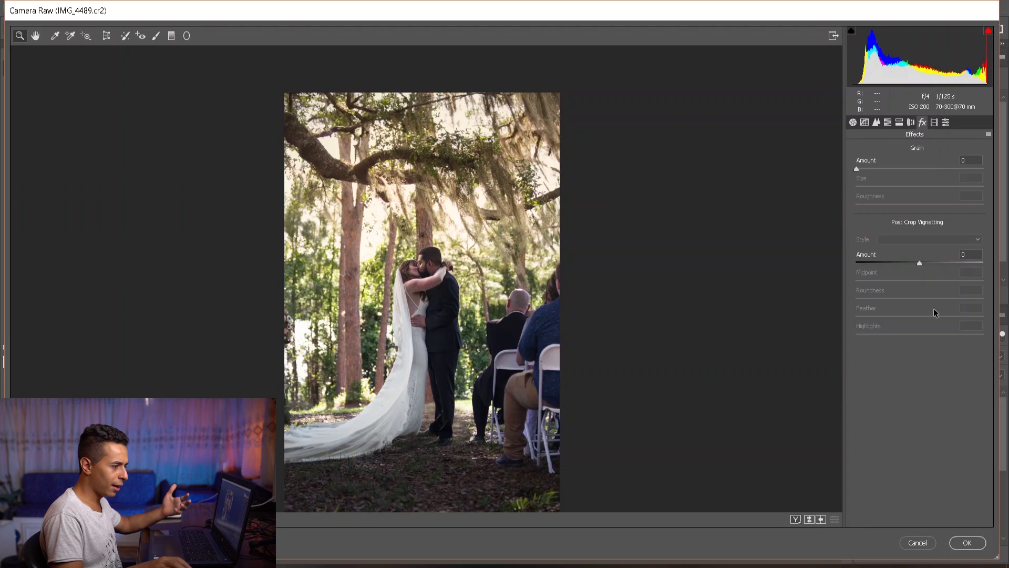
{"action": "left_click_drag", "start_coordinate": [934, 257], "coordinate": [926, 257]}
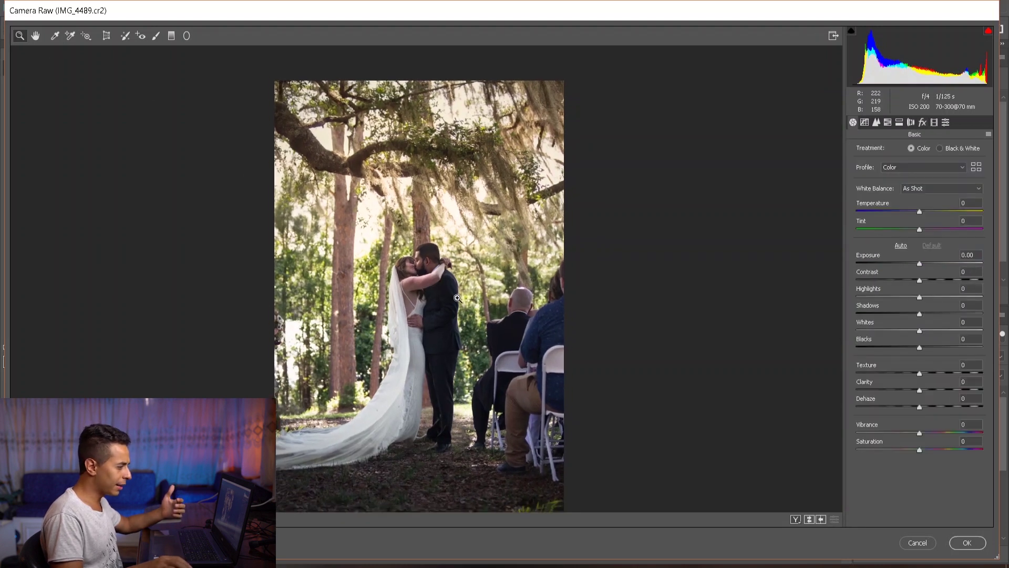
Set the photo's overall Vibrance to +32 and apply the Camera Raw adjustments to the merged layer
{"action": "left_click", "coordinate": [937, 431]}
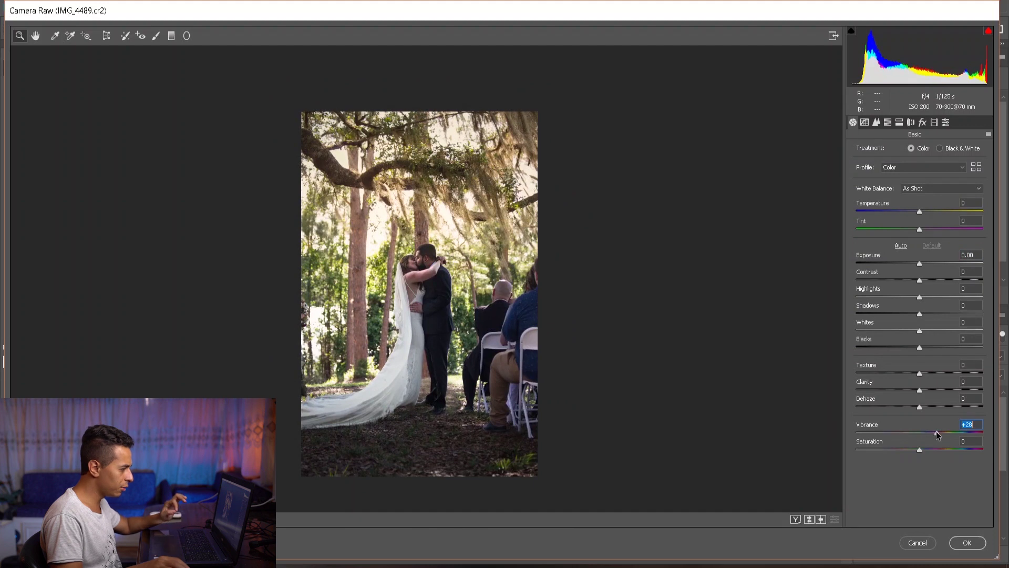
{"action": "left_click_drag", "start_coordinate": [937, 432], "coordinate": [941, 433]}
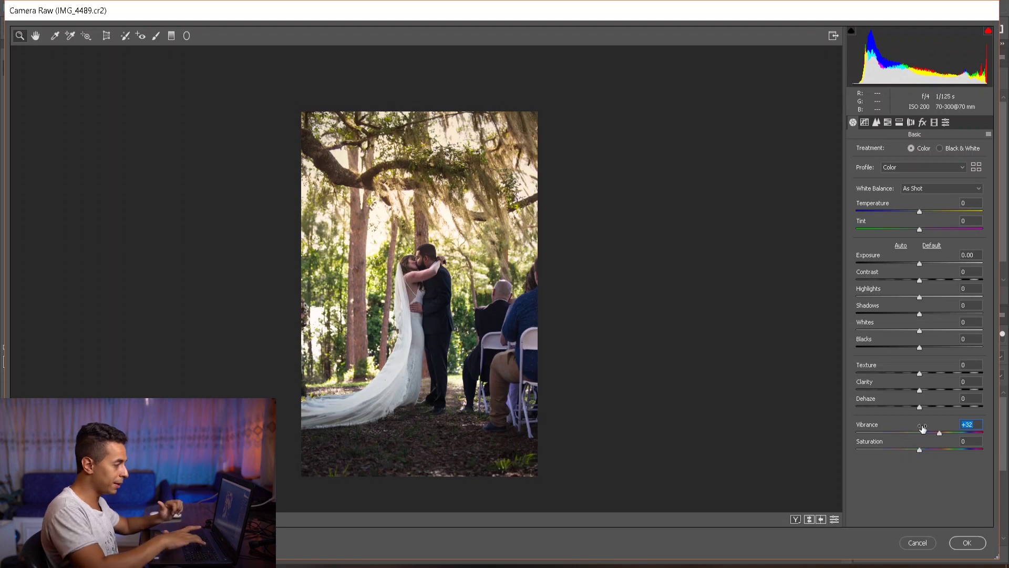
{"action": "double_click", "coordinate": [922, 427]}
{"action": "key", "text": "ctrl+z"}
{"action": "key", "text": "ctrl+z"}
{"action": "key", "text": "ctrl+z"}
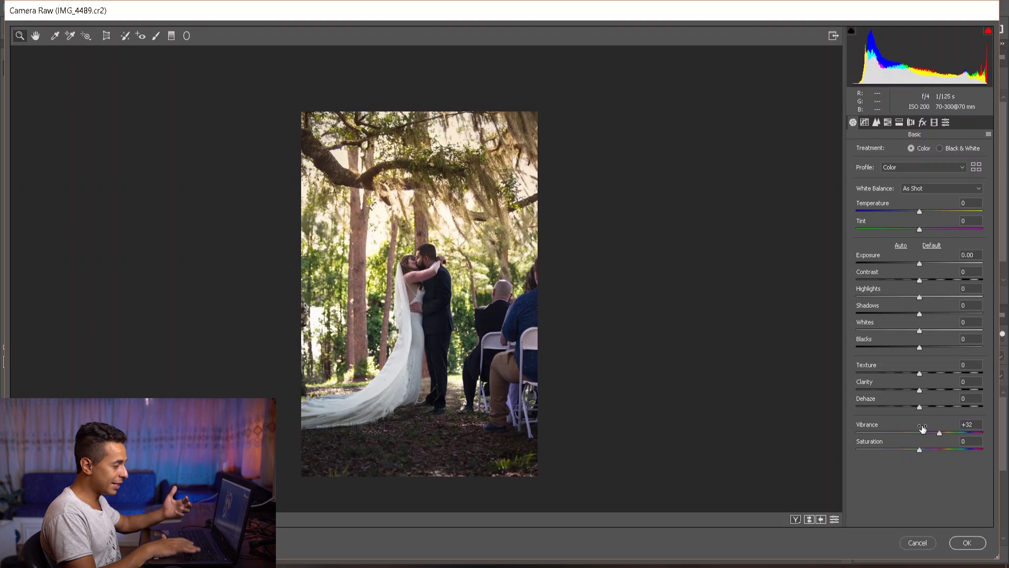
{"action": "left_click", "coordinate": [966, 542]}
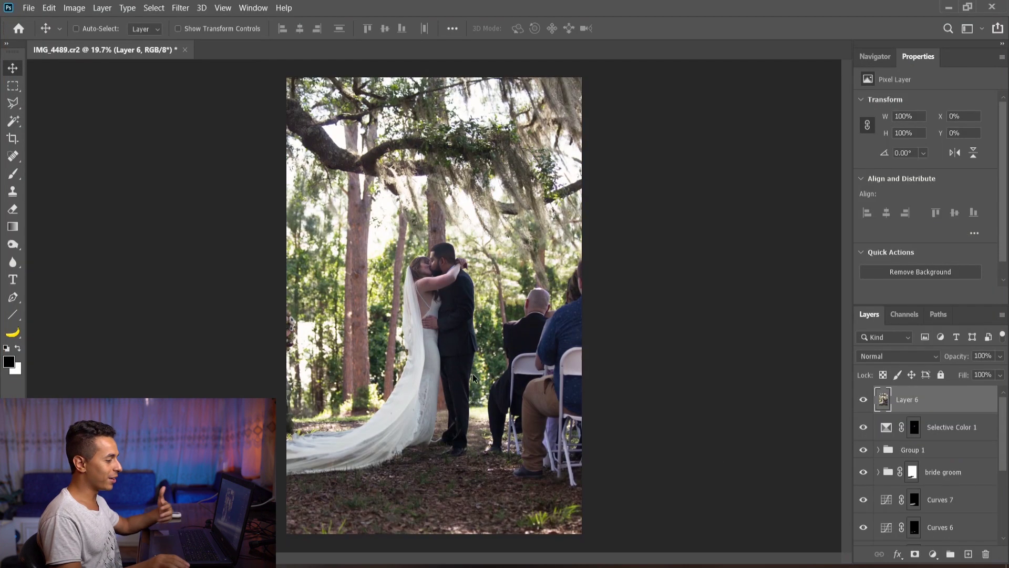